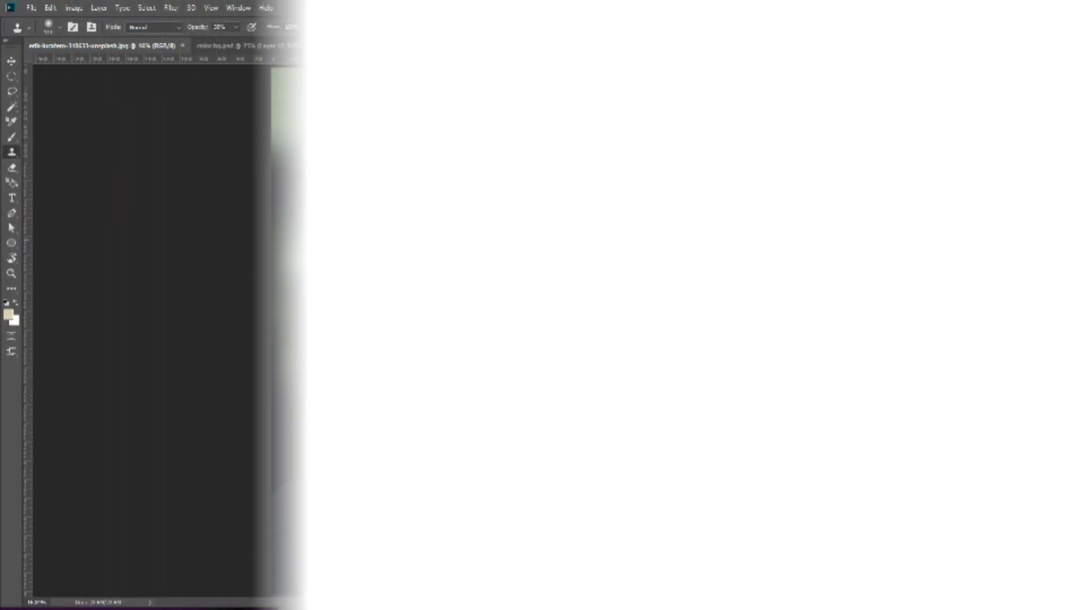
- Add an empty Layer 1 above the photo and select the Smudge Tool
{"action": "left_click", "coordinate": [506, 285], "text": "alt"}
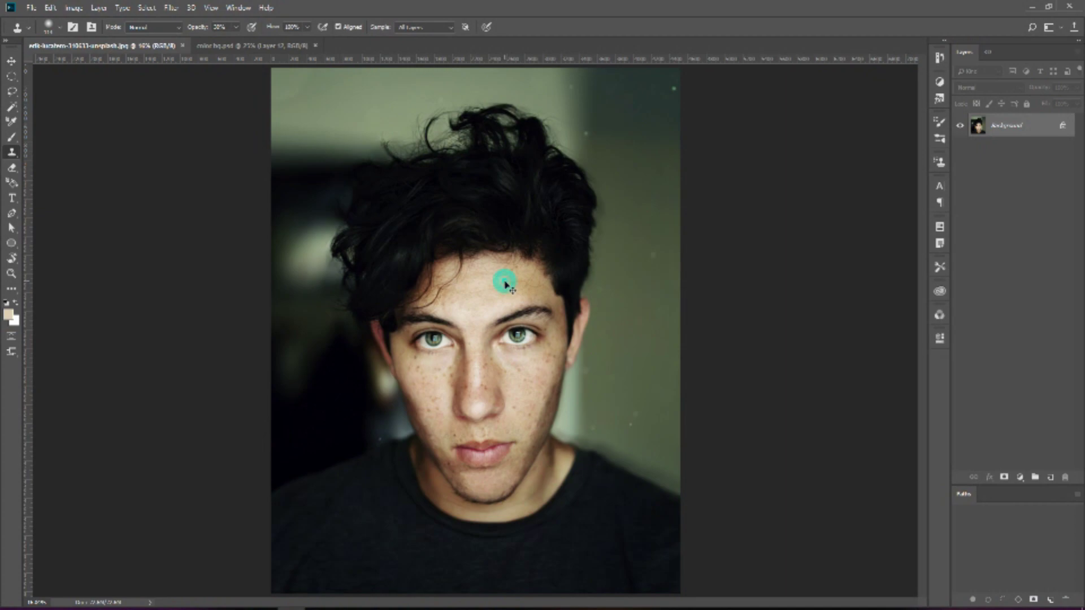
{"action": "left_click", "coordinate": [1050, 476]}
{"action": "key", "text": "ctrl+plus"}
{"action": "key", "text": "ctrl+plus"}
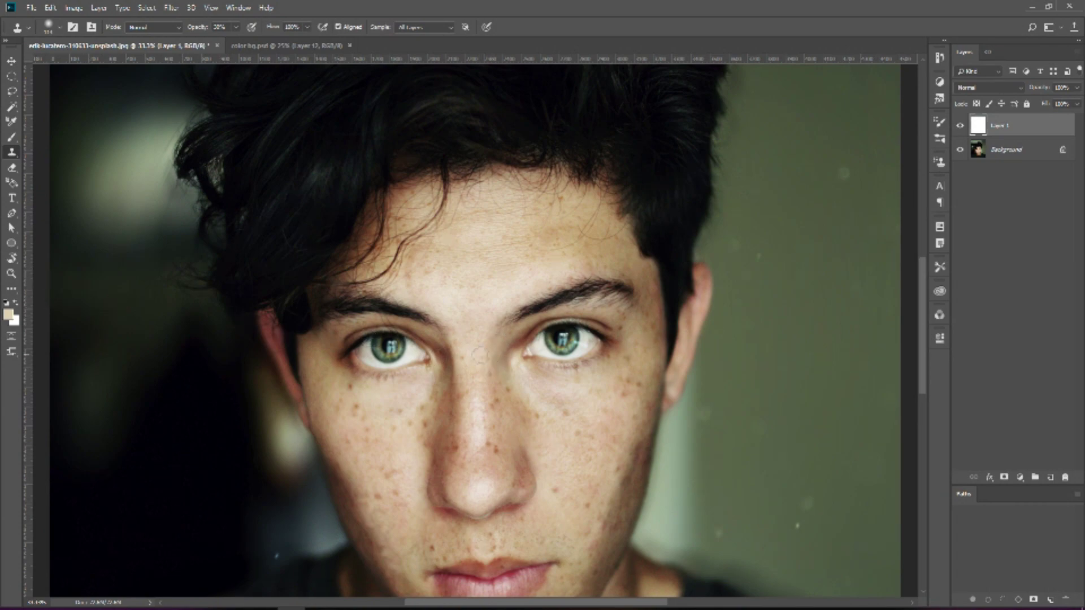
{"action": "key", "text": "ctrl+minus"}
{"action": "key", "text": "ctrl+minus"}
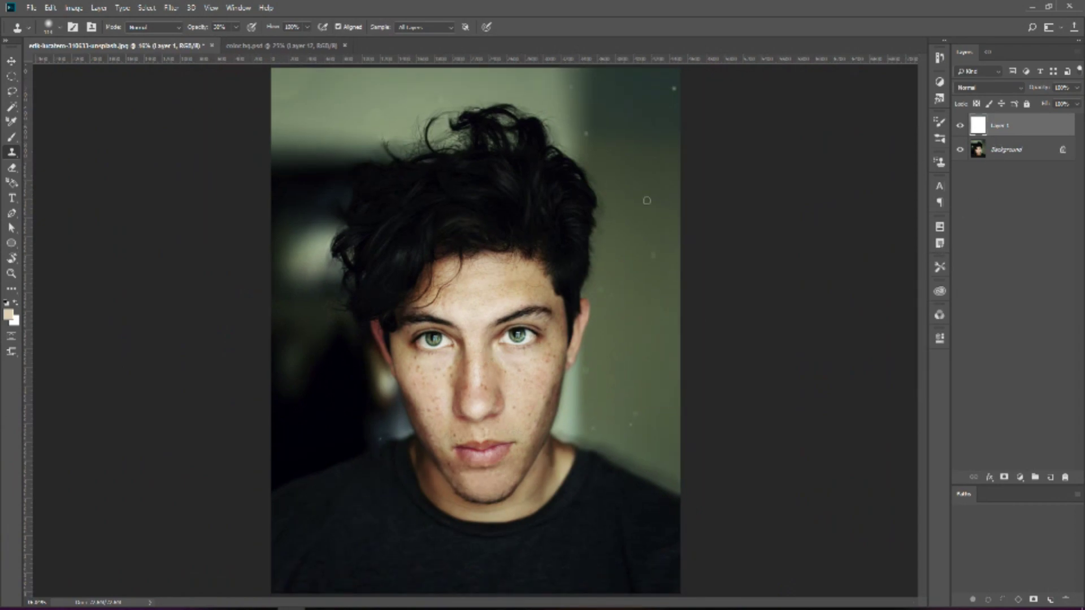
{"action": "left_click", "coordinate": [12, 294]}
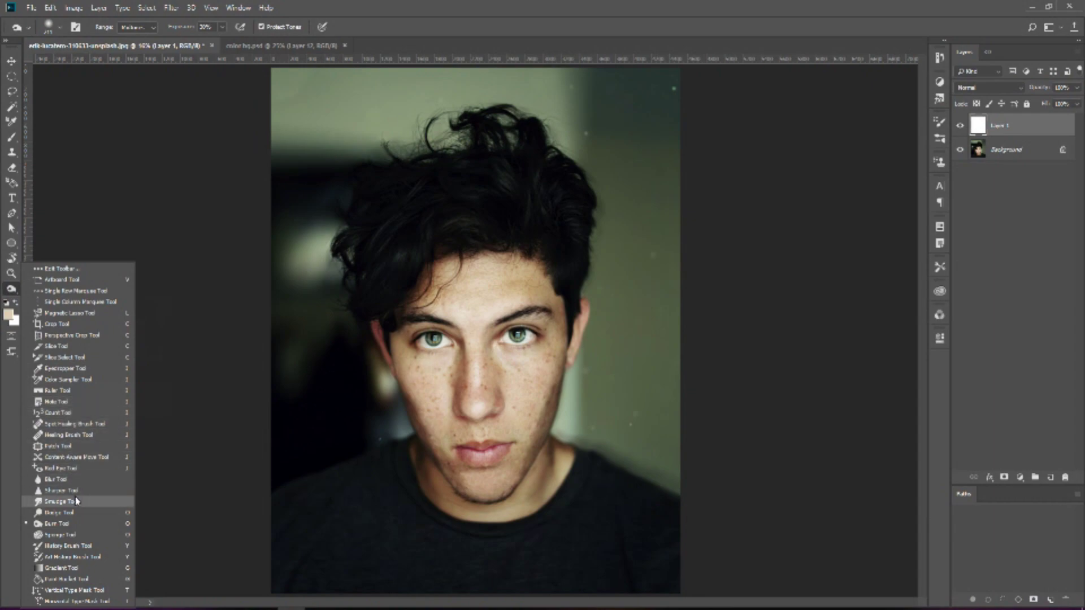
{"action": "left_click", "coordinate": [75, 503]}
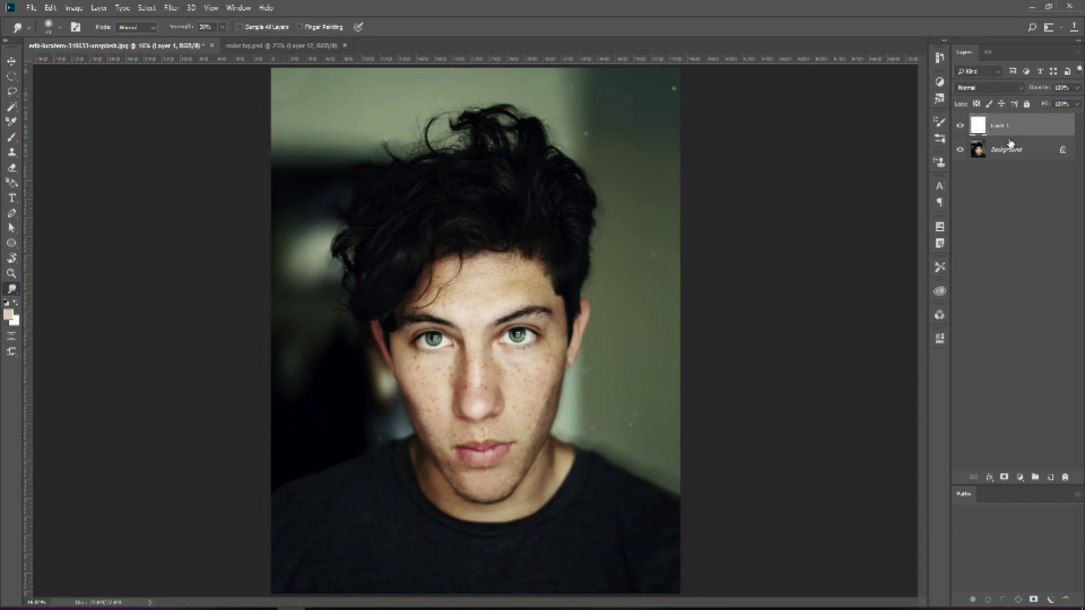
- Delete the empty Layer 1
{"action": "left_click_drag", "start_coordinate": [1004, 130], "coordinate": [1063, 456]}
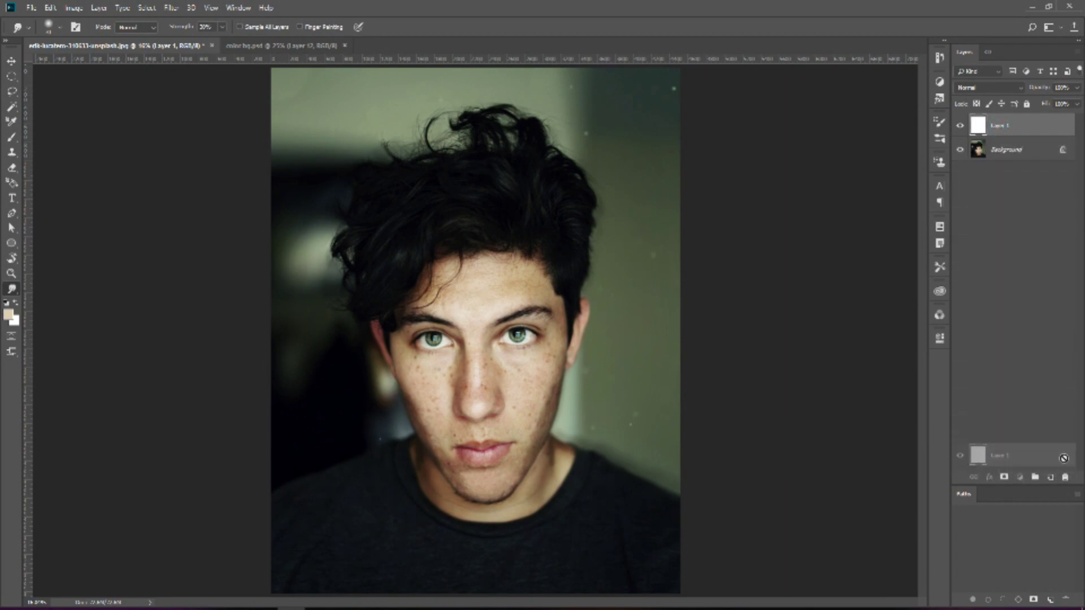
{"action": "left_click_drag", "start_coordinate": [1063, 458], "coordinate": [1066, 468]}
{"action": "left_click_drag", "start_coordinate": [1012, 127], "coordinate": [1065, 477]}
- Duplicate Background as Background copy, zoomed in on the eyes and nose
{"action": "left_click_drag", "start_coordinate": [1013, 135], "coordinate": [1051, 478]}
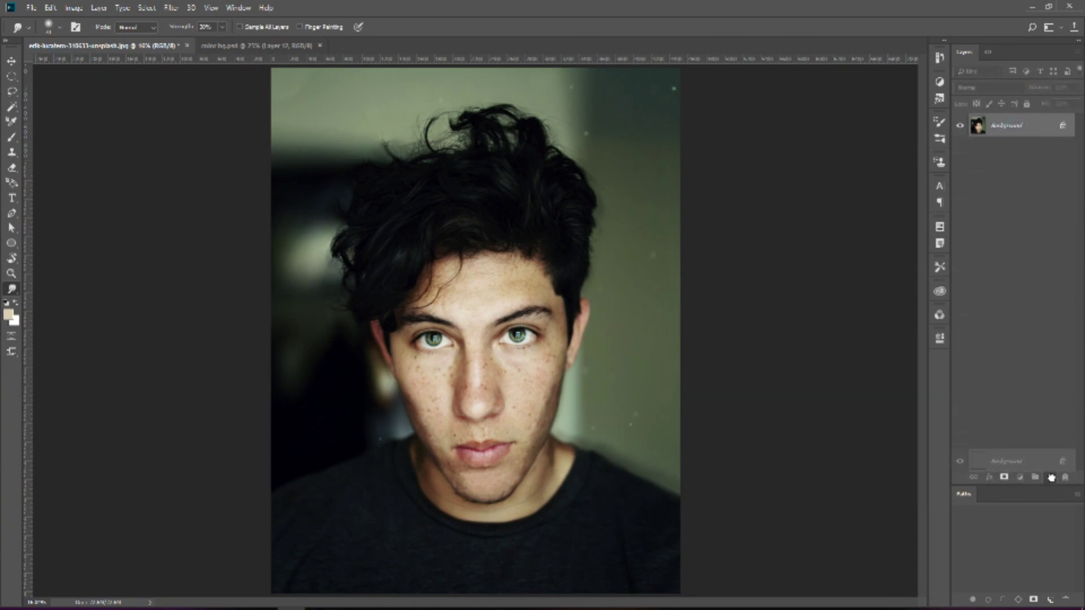
{"action": "left_click_drag", "start_coordinate": [1052, 478], "coordinate": [1050, 478]}
{"action": "left_click_drag", "start_coordinate": [475, 359], "coordinate": [503, 383]}
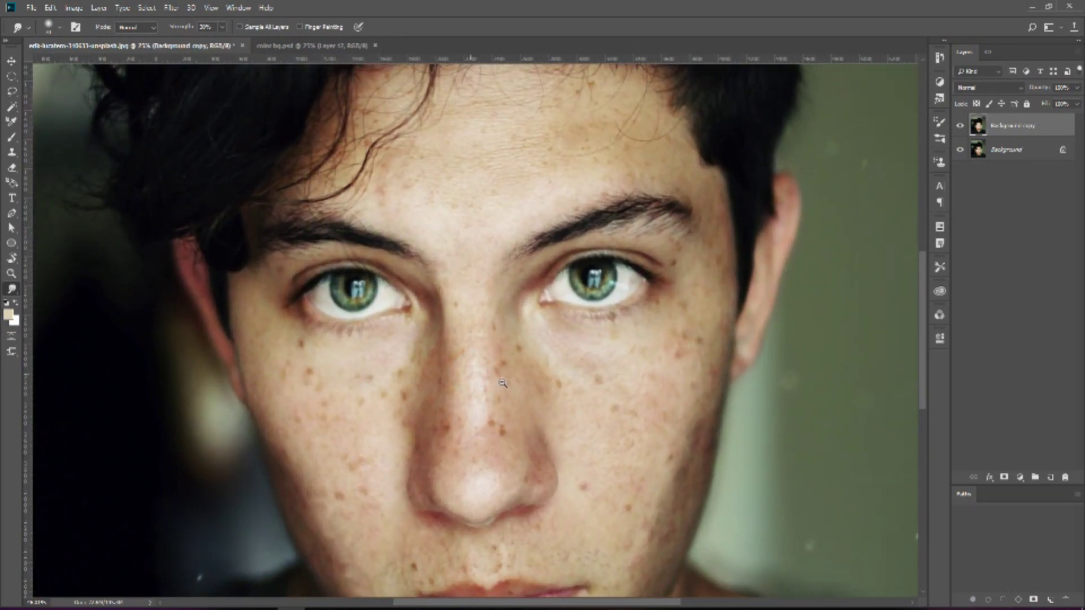
{"action": "scroll", "coordinate": [502, 383], "scroll_direction": "down", "scroll_amount": 4}
- Smudge the freckled skin along the nose bridge at 50% strength
{"action": "scroll", "coordinate": [509, 379], "scroll_direction": "down", "scroll_amount": 1}
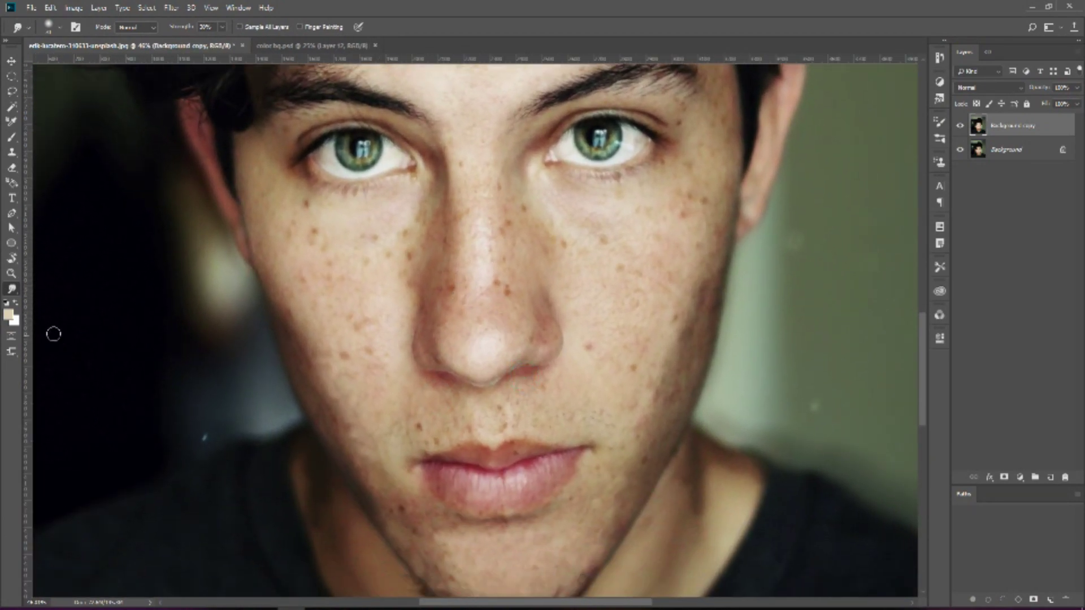
{"action": "right_click", "coordinate": [11, 290]}
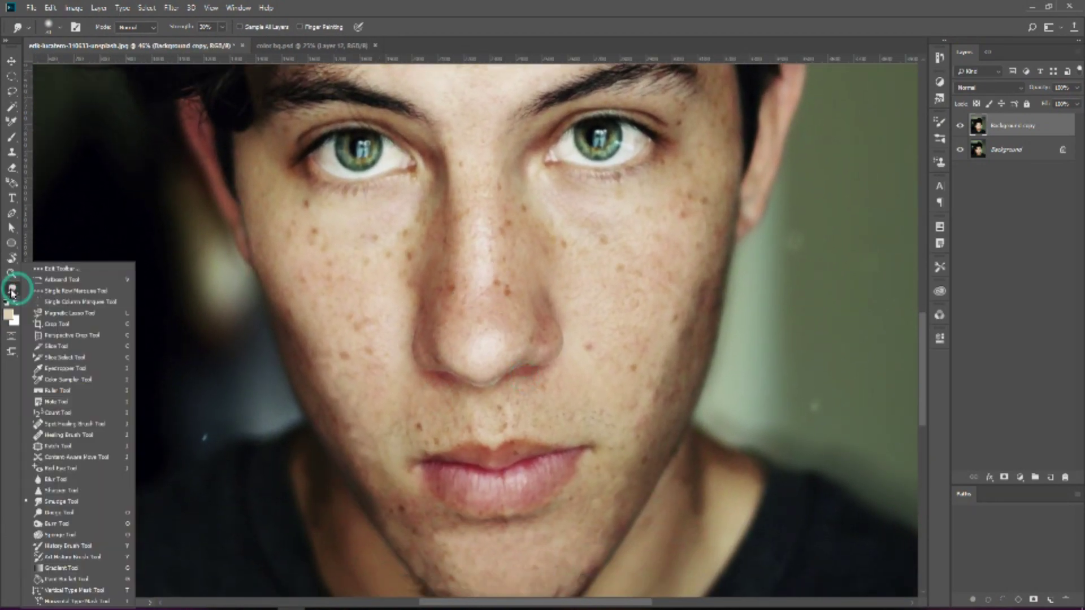
{"action": "left_click", "coordinate": [62, 501]}
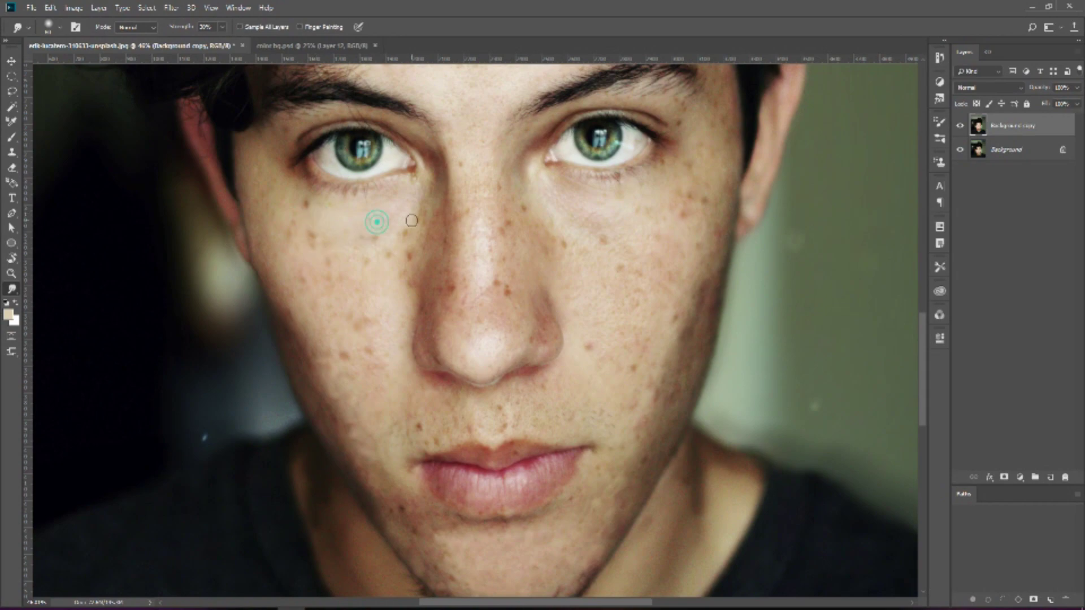
{"action": "left_click", "coordinate": [452, 254]}
{"action": "left_click", "coordinate": [456, 321]}
{"action": "left_click", "coordinate": [429, 310]}
{"action": "left_click", "coordinate": [435, 351]}
{"action": "left_click", "coordinate": [475, 351]}
{"action": "left_click", "coordinate": [484, 272]}
{"action": "left_click", "coordinate": [477, 278]}
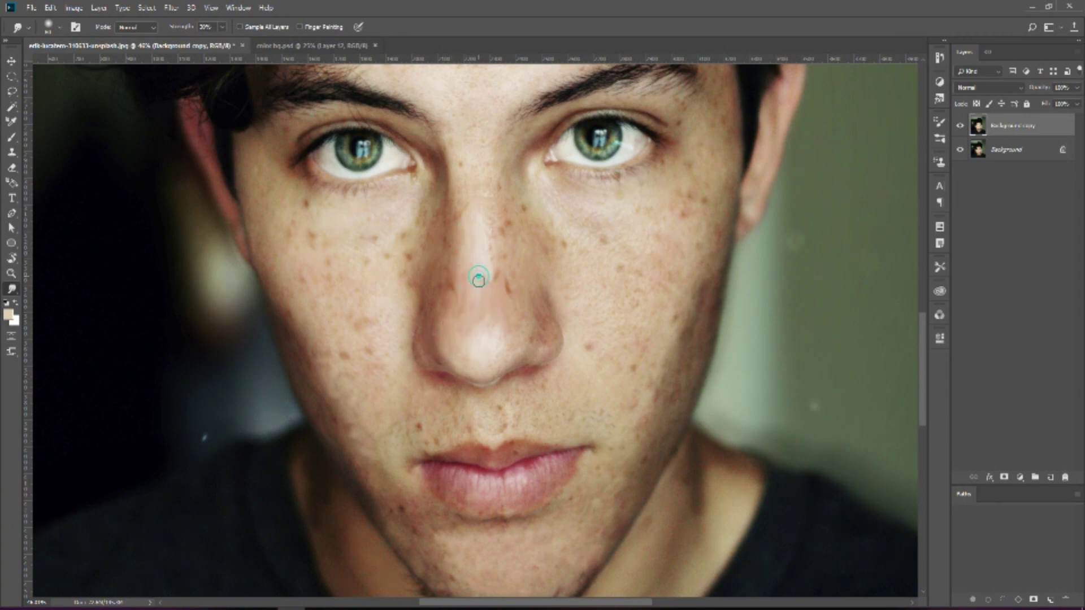
{"action": "left_click", "coordinate": [495, 237]}
- Smudge the nose tip and the nose bridge beside the eye
{"action": "left_click_drag", "start_coordinate": [488, 276], "coordinate": [424, 284]}
{"action": "left_click", "coordinate": [439, 360]}
{"action": "left_click", "coordinate": [407, 373]}
{"action": "left_click", "coordinate": [378, 282]}
{"action": "left_click_drag", "start_coordinate": [443, 290], "coordinate": [424, 219]}
{"action": "left_click_drag", "start_coordinate": [452, 180], "coordinate": [468, 205]}
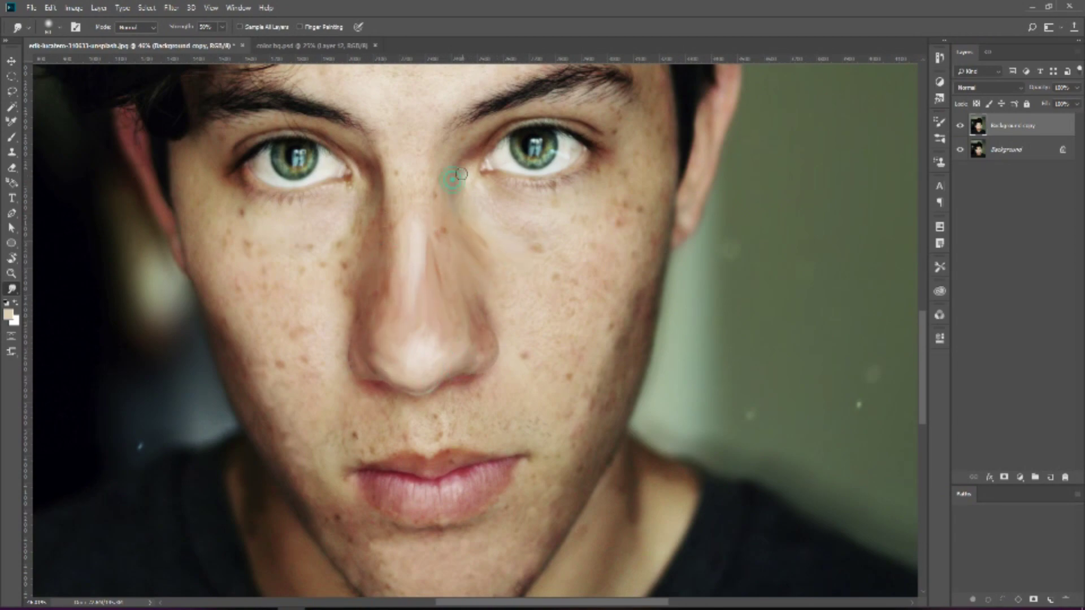
- Streak the left cheek and the skin under the left eye smooth
{"action": "mouse_move", "coordinate": [370, 209]}
{"action": "left_mouse_down"}
{"action": "mouse_move", "coordinate": [331, 277]}
{"action": "mouse_move", "coordinate": [337, 303]}
{"action": "left_mouse_up"}
{"action": "left_click_drag", "start_coordinate": [305, 250], "coordinate": [274, 295]}
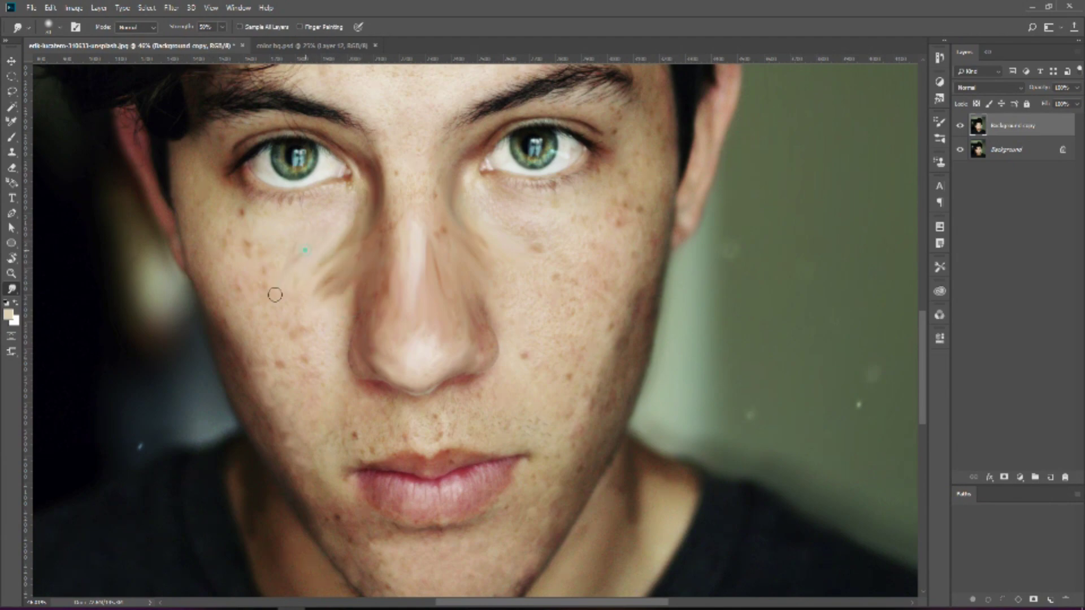
{"action": "left_click_drag", "start_coordinate": [243, 214], "coordinate": [325, 215]}
{"action": "left_click_drag", "start_coordinate": [242, 223], "coordinate": [263, 267]}
{"action": "mouse_move", "coordinate": [320, 213]}
{"action": "left_mouse_down"}
{"action": "mouse_move", "coordinate": [259, 247]}
{"action": "mouse_move", "coordinate": [237, 281]}
{"action": "mouse_move", "coordinate": [279, 257]}
{"action": "left_mouse_up"}
{"action": "mouse_move", "coordinate": [198, 231]}
{"action": "left_mouse_down"}
{"action": "mouse_move", "coordinate": [239, 330]}
{"action": "mouse_move", "coordinate": [226, 361]}
{"action": "mouse_move", "coordinate": [238, 339]}
{"action": "mouse_move", "coordinate": [249, 390]}
{"action": "mouse_move", "coordinate": [227, 328]}
{"action": "left_mouse_up"}
- Drop smudge strength to 40% then 30% and refine the lower left cheek
{"action": "key", "text": "4"}
{"action": "left_click_drag", "start_coordinate": [243, 373], "coordinate": [203, 282]}
{"action": "key", "text": "3"}
{"action": "mouse_move", "coordinate": [311, 309]}
{"action": "left_mouse_down"}
{"action": "mouse_move", "coordinate": [282, 435]}
{"action": "mouse_move", "coordinate": [299, 301]}
{"action": "left_mouse_up"}
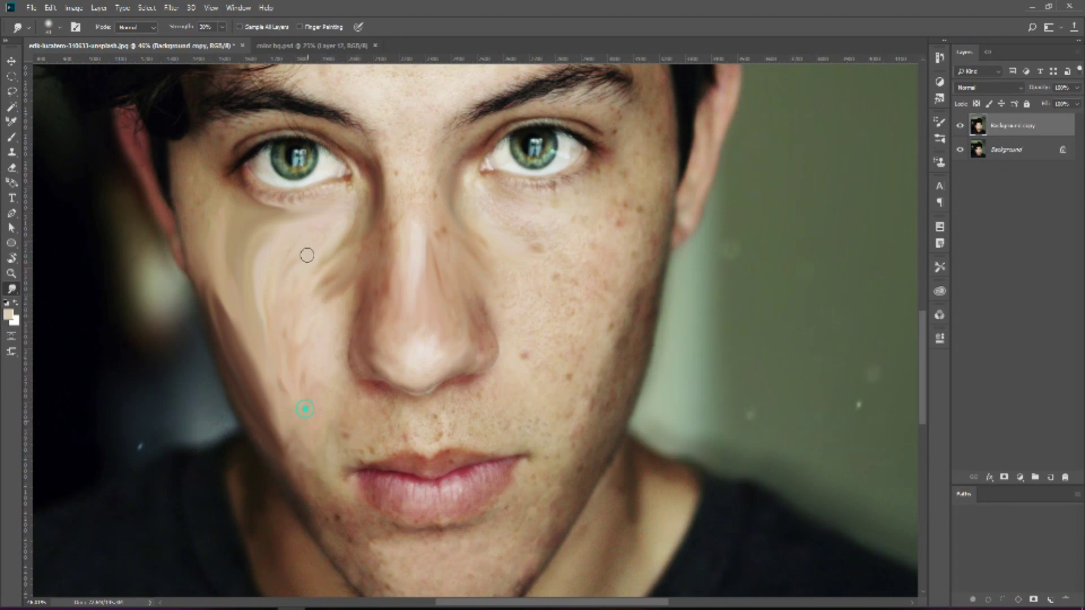
{"action": "left_click_drag", "start_coordinate": [296, 215], "coordinate": [253, 208]}
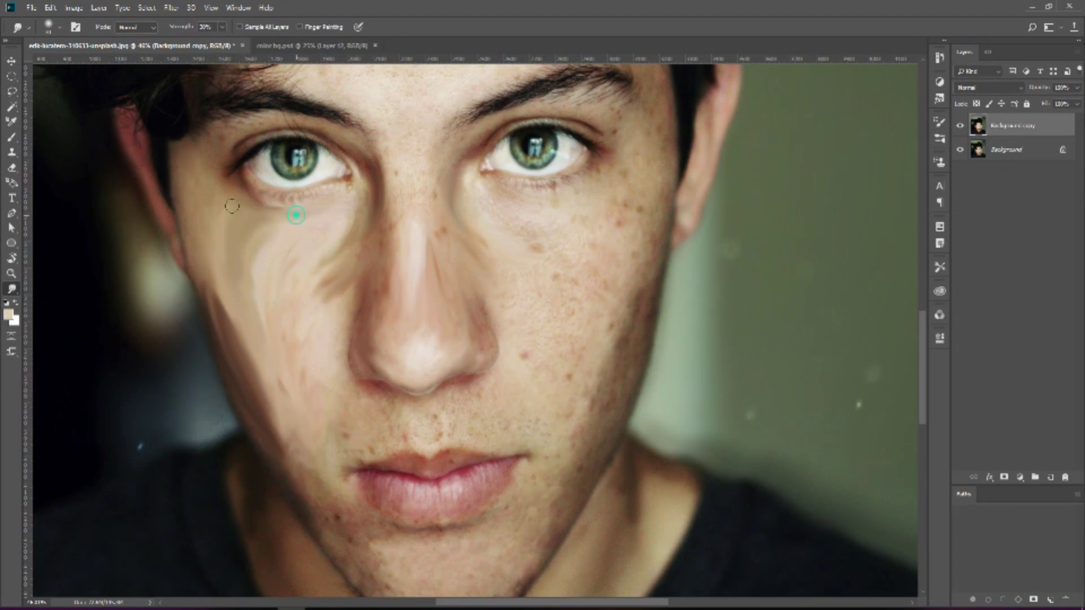
{"action": "mouse_move", "coordinate": [330, 213]}
{"action": "left_mouse_down"}
{"action": "mouse_move", "coordinate": [246, 195]}
{"action": "mouse_move", "coordinate": [263, 239]}
{"action": "left_mouse_up"}
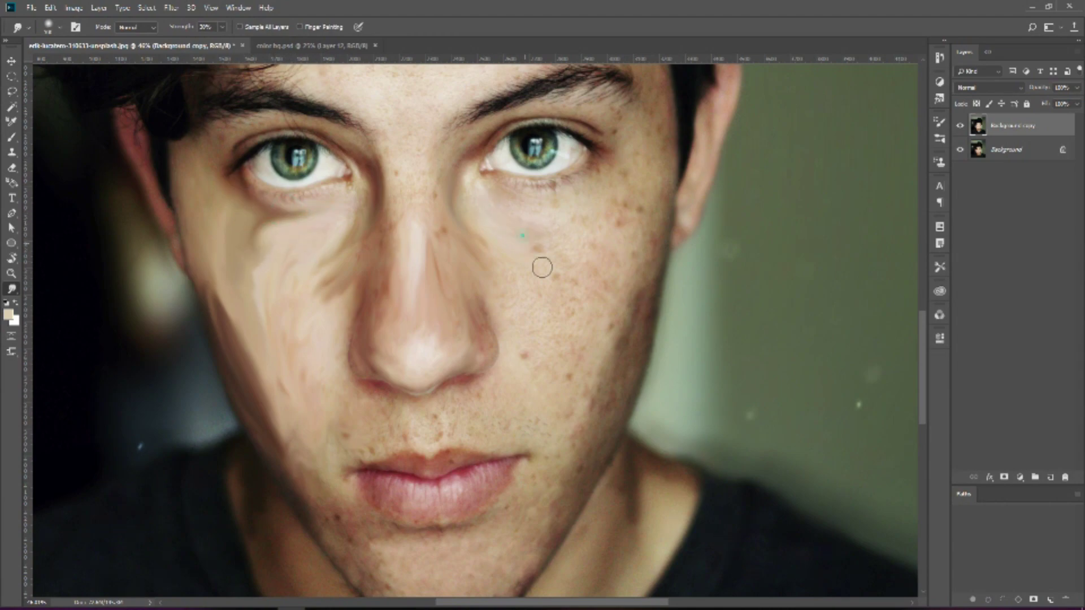
- Smooth the skin above, beside and below the lips
{"action": "left_click_drag", "start_coordinate": [433, 417], "coordinate": [433, 434]}
{"action": "mouse_move", "coordinate": [356, 433]}
{"action": "left_mouse_down"}
{"action": "mouse_move", "coordinate": [346, 406]}
{"action": "mouse_move", "coordinate": [323, 421]}
{"action": "left_mouse_up"}
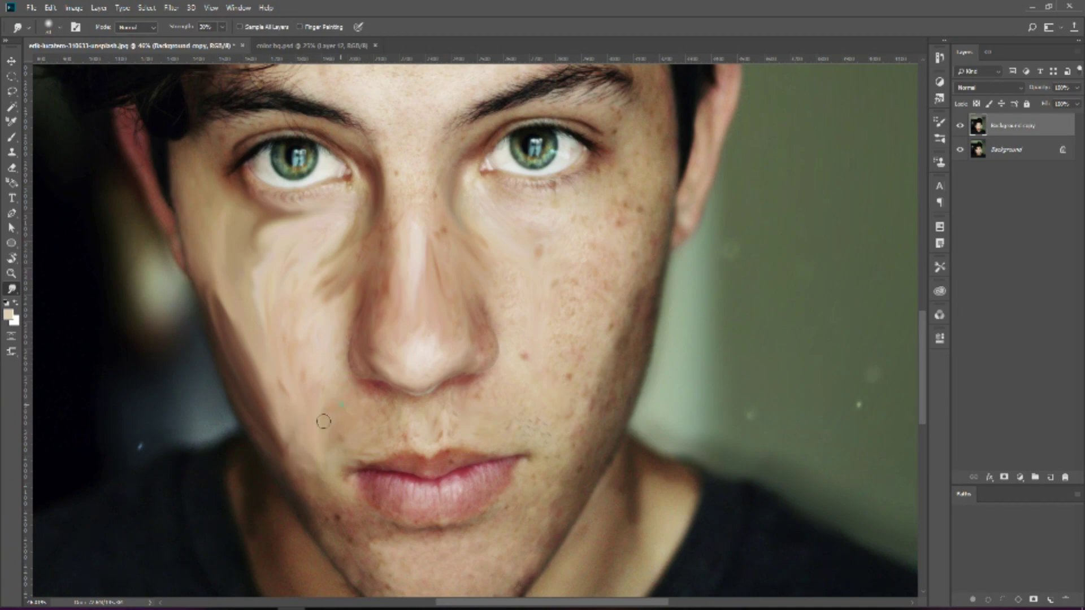
{"action": "mouse_move", "coordinate": [319, 472]}
{"action": "left_mouse_down"}
{"action": "mouse_move", "coordinate": [347, 491]}
{"action": "mouse_move", "coordinate": [377, 457]}
{"action": "left_mouse_up"}
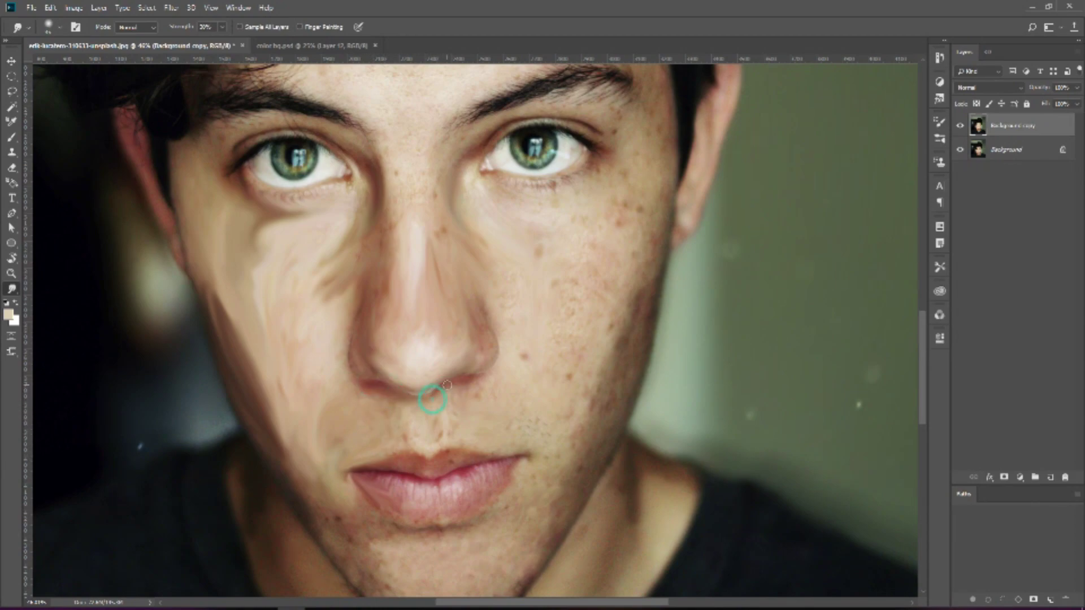
{"action": "left_click_drag", "start_coordinate": [333, 273], "coordinate": [348, 253]}
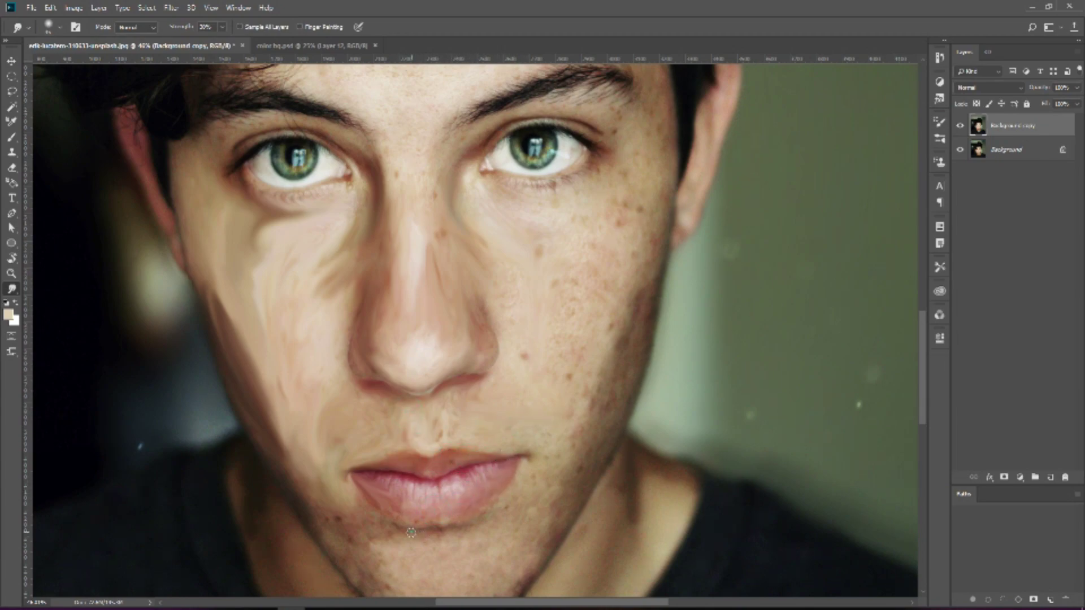
{"action": "left_click_drag", "start_coordinate": [436, 528], "coordinate": [396, 528]}
{"action": "left_click", "coordinate": [347, 504]}
{"action": "left_click", "coordinate": [333, 512]}
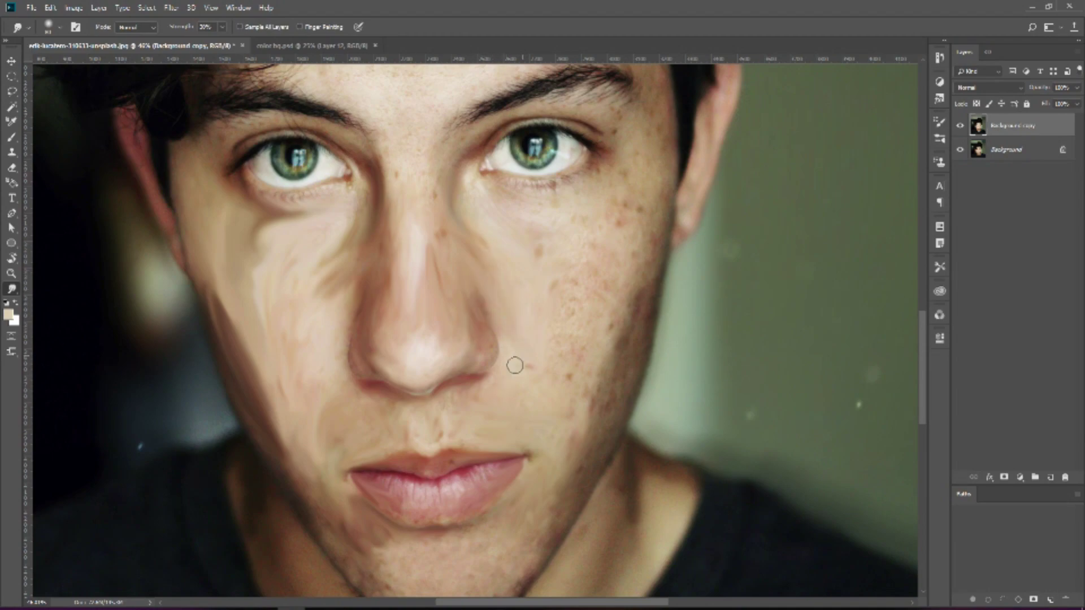
- Smudge away the freckles on the right cheek under the right eye
{"action": "left_click", "coordinate": [534, 231]}
{"action": "mouse_move", "coordinate": [533, 231]}
{"action": "left_mouse_down"}
{"action": "mouse_move", "coordinate": [537, 204]}
{"action": "mouse_move", "coordinate": [601, 208]}
{"action": "left_mouse_up"}
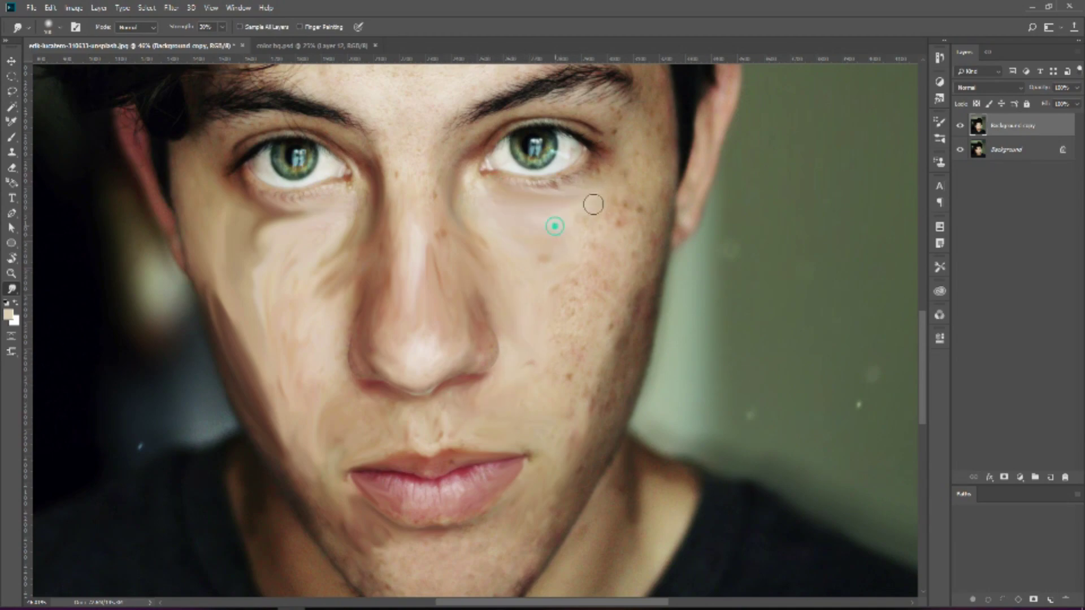
{"action": "left_click_drag", "start_coordinate": [563, 277], "coordinate": [559, 348]}
{"action": "left_click_drag", "start_coordinate": [630, 187], "coordinate": [607, 244]}
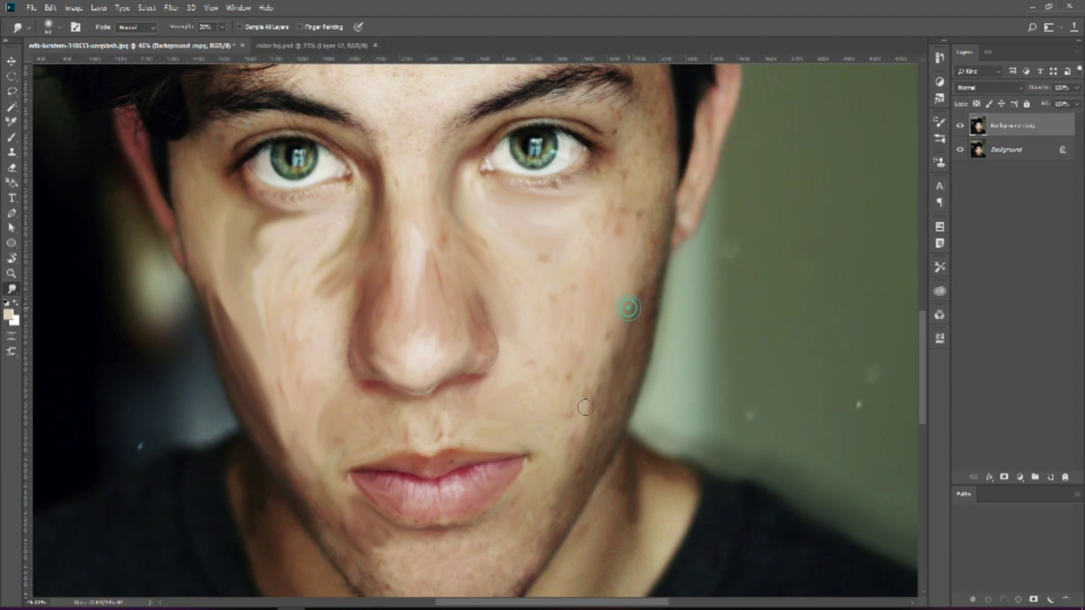
{"action": "scroll", "coordinate": [589, 344], "scroll_direction": "down", "scroll_amount": 3}
{"action": "scroll", "coordinate": [516, 317], "scroll_direction": "up", "scroll_amount": 2}
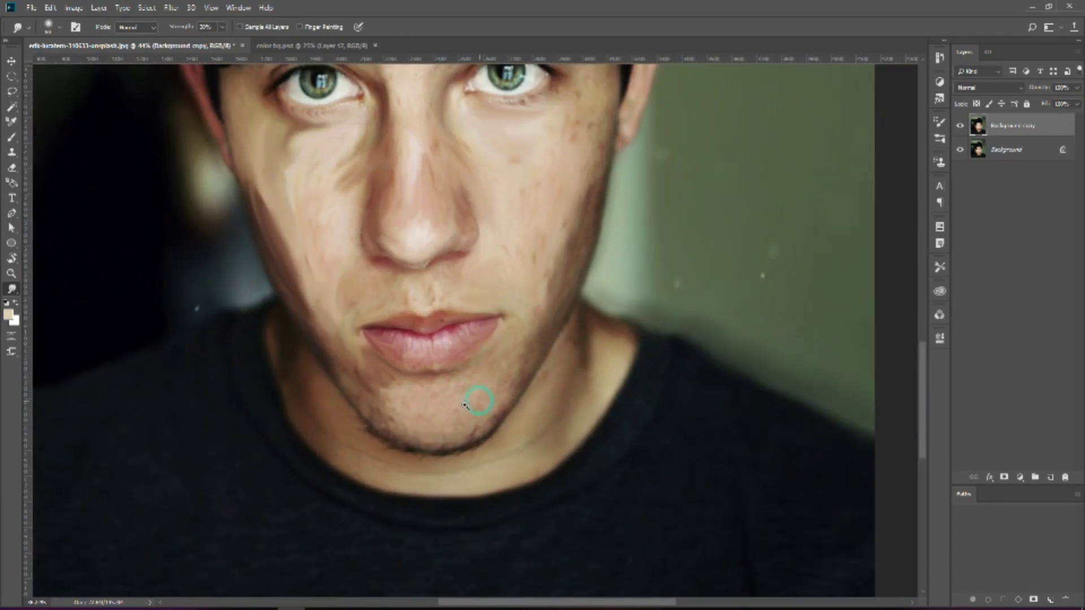
{"action": "key", "text": "Tab"}
- Smooth the chin, jawline and right cheek shading
{"action": "mouse_move", "coordinate": [445, 384]}
{"action": "left_mouse_down"}
{"action": "mouse_move", "coordinate": [463, 395]}
{"action": "mouse_move", "coordinate": [432, 408]}
{"action": "mouse_move", "coordinate": [512, 436]}
{"action": "left_mouse_up"}
{"action": "left_click_drag", "start_coordinate": [559, 402], "coordinate": [581, 368]}
{"action": "left_click_drag", "start_coordinate": [542, 421], "coordinate": [587, 350]}
{"action": "left_click_drag", "start_coordinate": [622, 283], "coordinate": [614, 223]}
{"action": "left_click_drag", "start_coordinate": [655, 169], "coordinate": [633, 237]}
{"action": "mouse_move", "coordinate": [646, 332]}
{"action": "left_mouse_down"}
{"action": "mouse_move", "coordinate": [604, 396]}
{"action": "mouse_move", "coordinate": [666, 310]}
{"action": "left_mouse_up"}
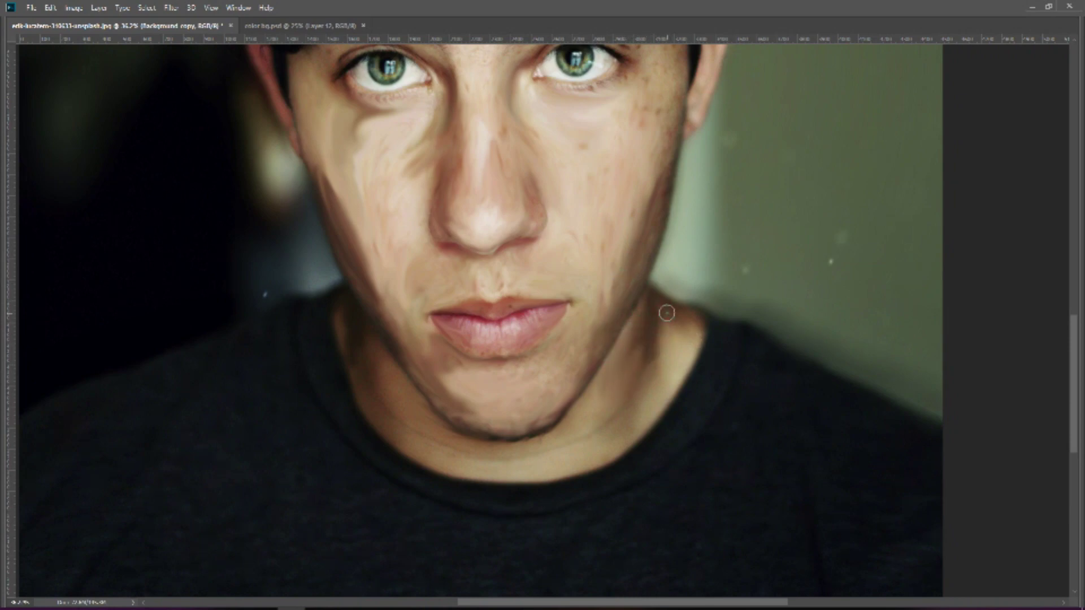
- Smooth the neck, lower jawline and chin shadow, and soften the lip crease
{"action": "left_click_drag", "start_coordinate": [610, 435], "coordinate": [565, 452]}
{"action": "mouse_move", "coordinate": [391, 386]}
{"action": "left_mouse_down"}
{"action": "mouse_move", "coordinate": [348, 325]}
{"action": "mouse_move", "coordinate": [405, 436]}
{"action": "mouse_move", "coordinate": [472, 410]}
{"action": "left_mouse_up"}
{"action": "left_click_drag", "start_coordinate": [417, 346], "coordinate": [453, 387]}
{"action": "left_click_drag", "start_coordinate": [625, 279], "coordinate": [574, 388]}
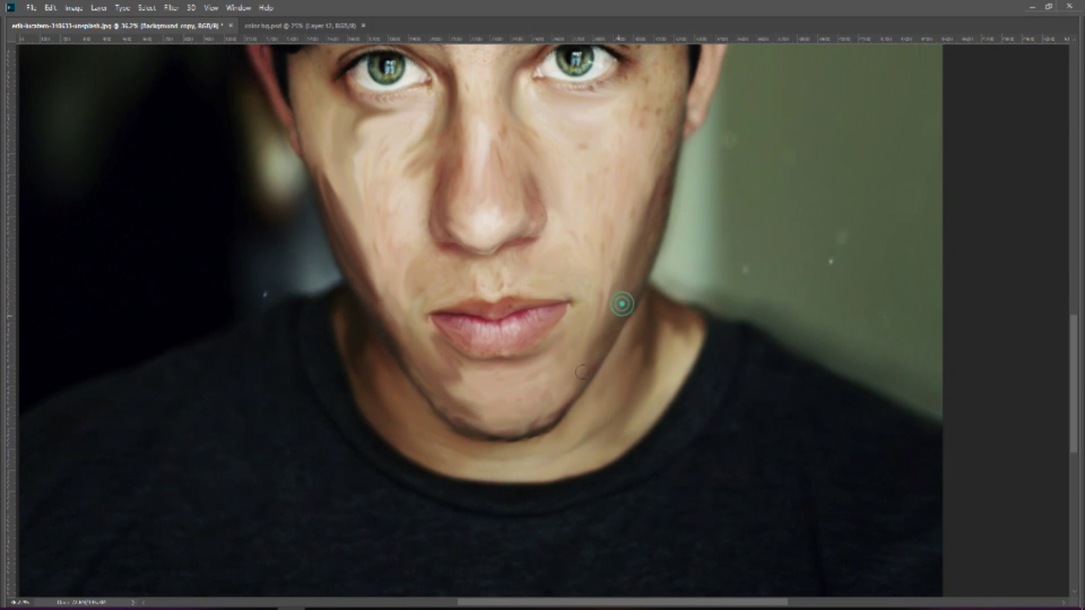
{"action": "left_click_drag", "start_coordinate": [488, 437], "coordinate": [519, 433]}
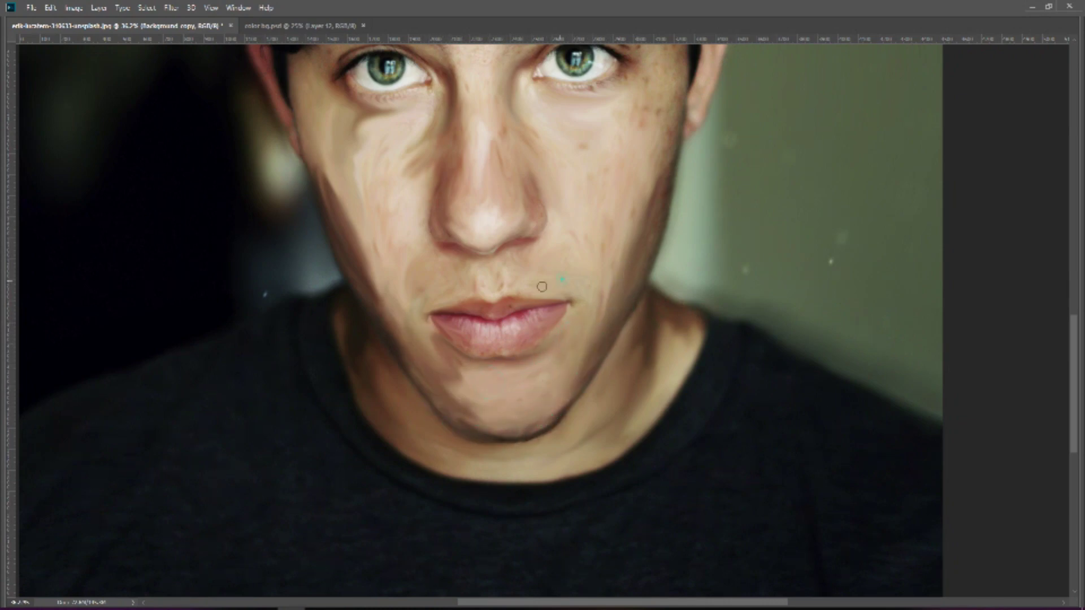
{"action": "left_click_drag", "start_coordinate": [465, 319], "coordinate": [520, 314]}
- Smudge the skin above and between the eyes and the eyebrow tail
{"action": "scroll", "coordinate": [637, 181], "scroll_direction": "up", "scroll_amount": 3}
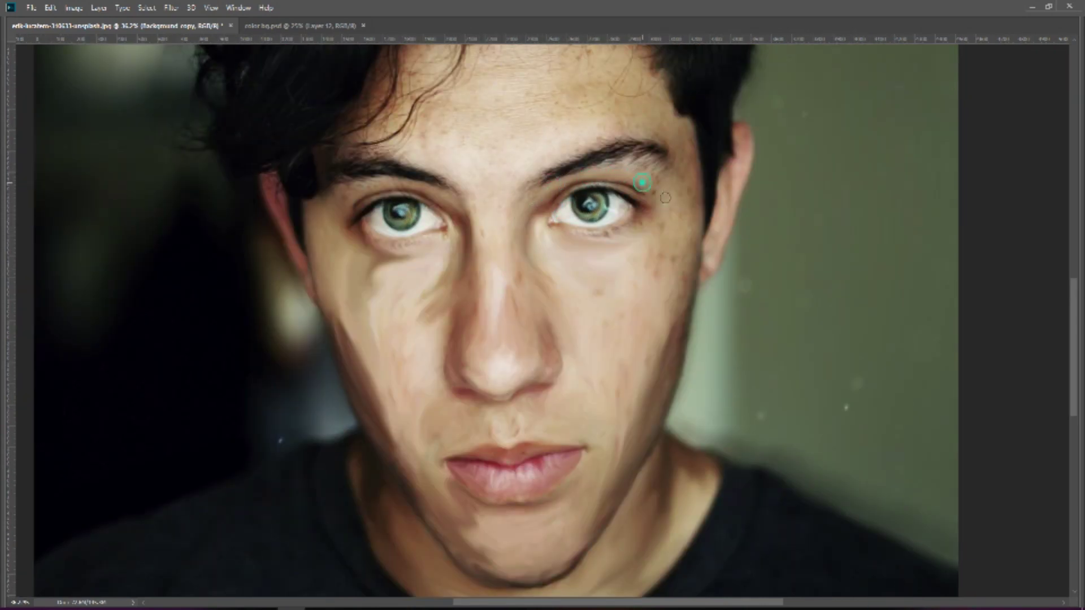
{"action": "left_click_drag", "start_coordinate": [649, 214], "coordinate": [654, 208]}
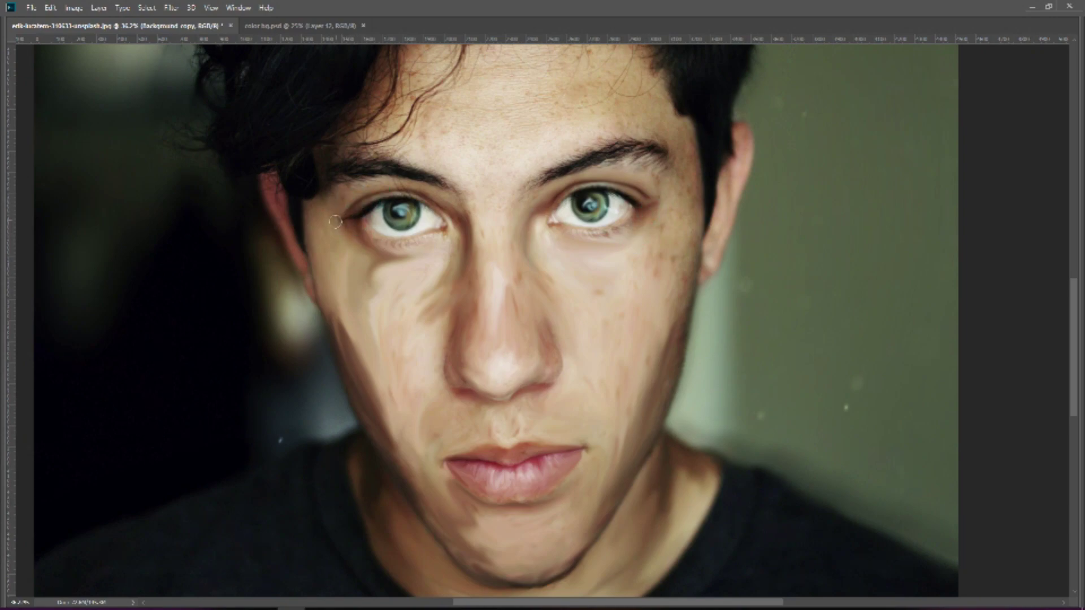
{"action": "left_click_drag", "start_coordinate": [381, 187], "coordinate": [336, 201]}
{"action": "left_click_drag", "start_coordinate": [477, 179], "coordinate": [375, 165]}
{"action": "mouse_move", "coordinate": [586, 138]}
{"action": "left_mouse_down"}
{"action": "mouse_move", "coordinate": [615, 153]}
{"action": "mouse_move", "coordinate": [588, 153]}
{"action": "left_mouse_up"}
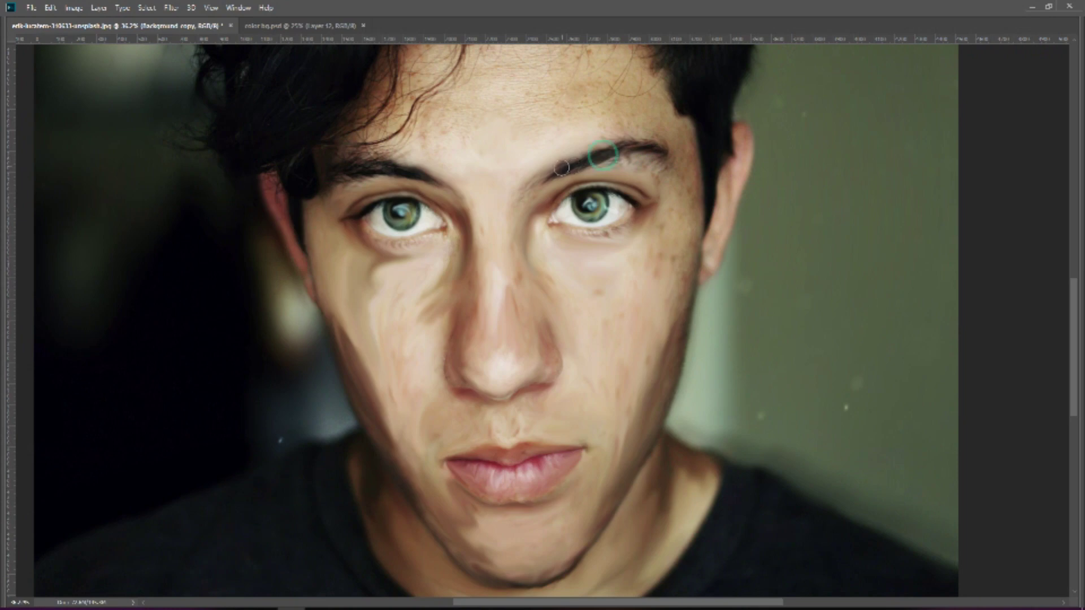
{"action": "mouse_move", "coordinate": [681, 150]}
{"action": "left_mouse_down"}
{"action": "mouse_move", "coordinate": [685, 226]}
{"action": "mouse_move", "coordinate": [601, 311]}
{"action": "left_mouse_up"}
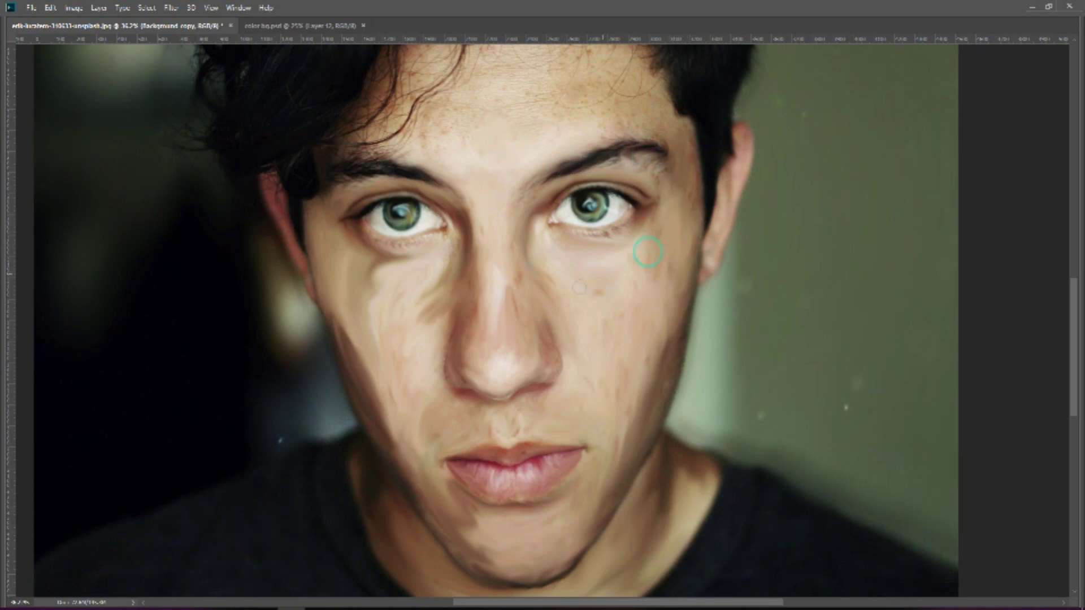
- Blend the forehead, eye corners and right brow, then fit the whole image on screen
{"action": "scroll", "coordinate": [523, 198], "scroll_direction": "up", "scroll_amount": 3}
{"action": "left_click_drag", "start_coordinate": [479, 186], "coordinate": [390, 249]}
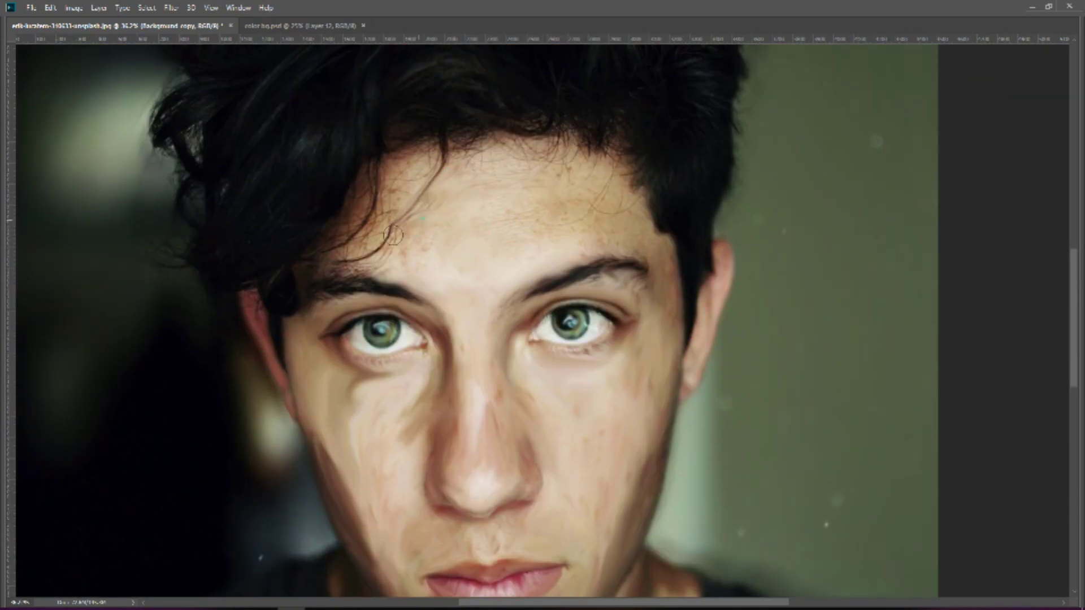
{"action": "left_click_drag", "start_coordinate": [576, 194], "coordinate": [566, 210]}
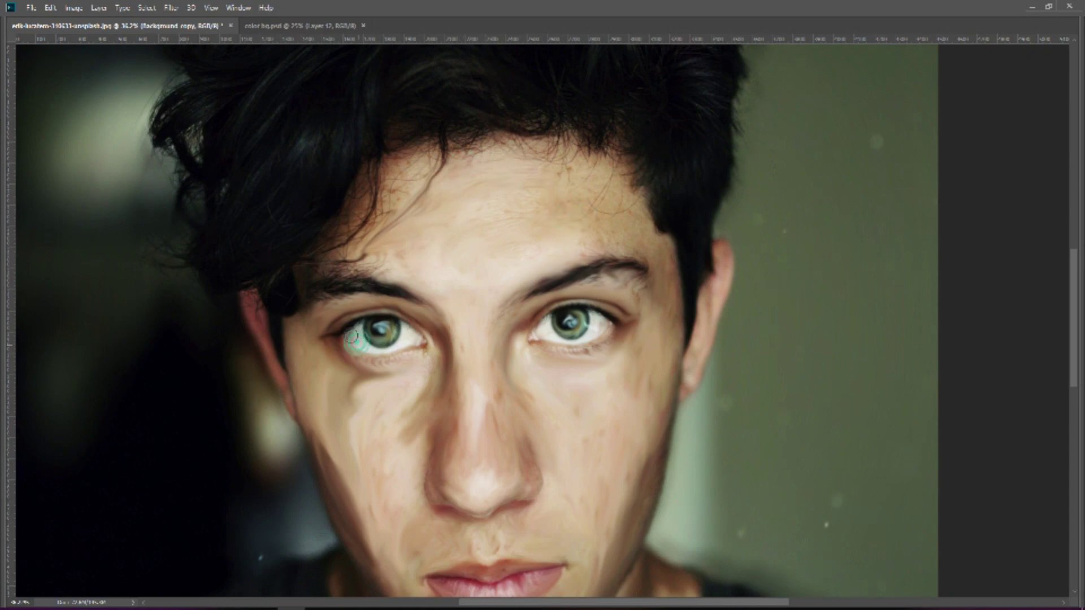
{"action": "left_click_drag", "start_coordinate": [417, 340], "coordinate": [412, 336]}
{"action": "left_click_drag", "start_coordinate": [588, 325], "coordinate": [612, 330]}
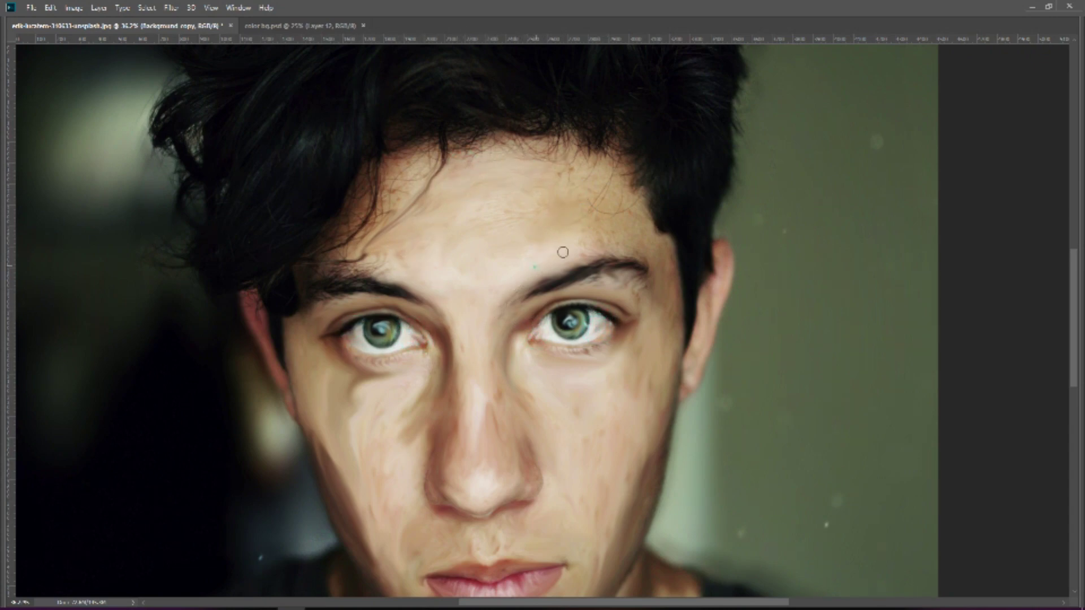
{"action": "left_click_drag", "start_coordinate": [616, 244], "coordinate": [620, 219]}
{"action": "left_click_drag", "start_coordinate": [507, 204], "coordinate": [533, 223]}
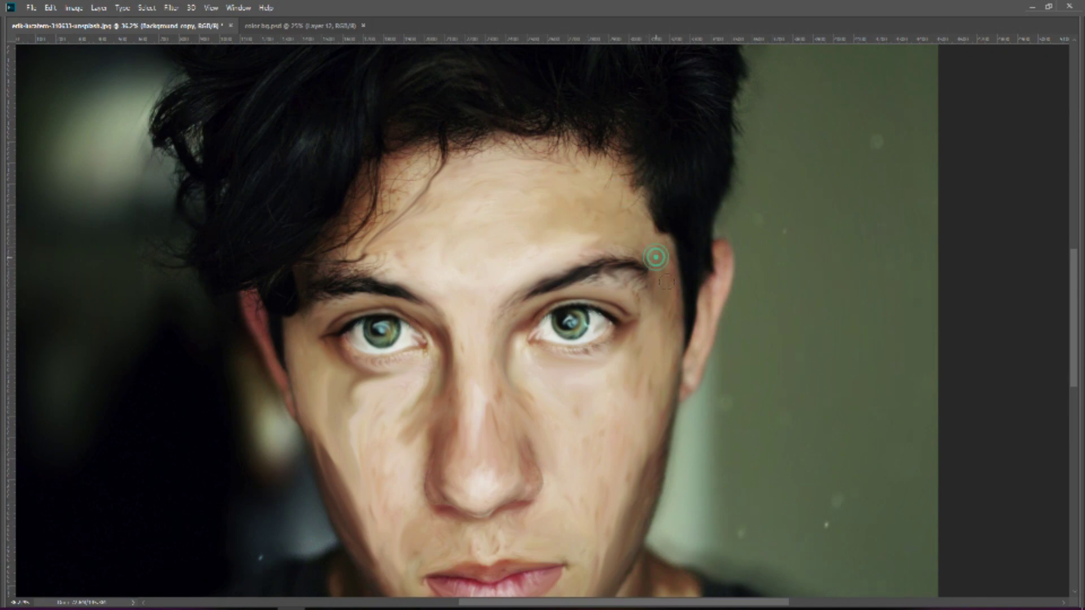
{"action": "left_click_drag", "start_coordinate": [647, 249], "coordinate": [618, 210]}
{"action": "key", "text": "ctrl+0"}
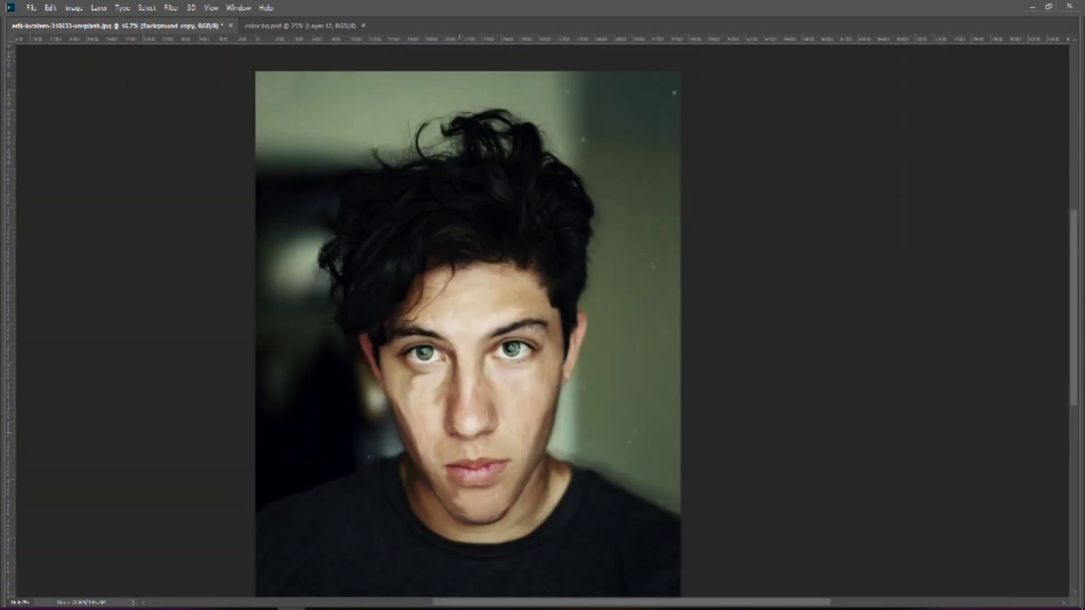
- Start the Pen path up the left edge, along the collar and left shoulder
{"action": "left_click_drag", "start_coordinate": [423, 448], "coordinate": [486, 329]}
{"action": "mouse_move", "coordinate": [315, 505]}
{"action": "left_mouse_down"}
{"action": "mouse_move", "coordinate": [316, 408]}
{"action": "mouse_move", "coordinate": [418, 379]}
{"action": "left_mouse_up"}
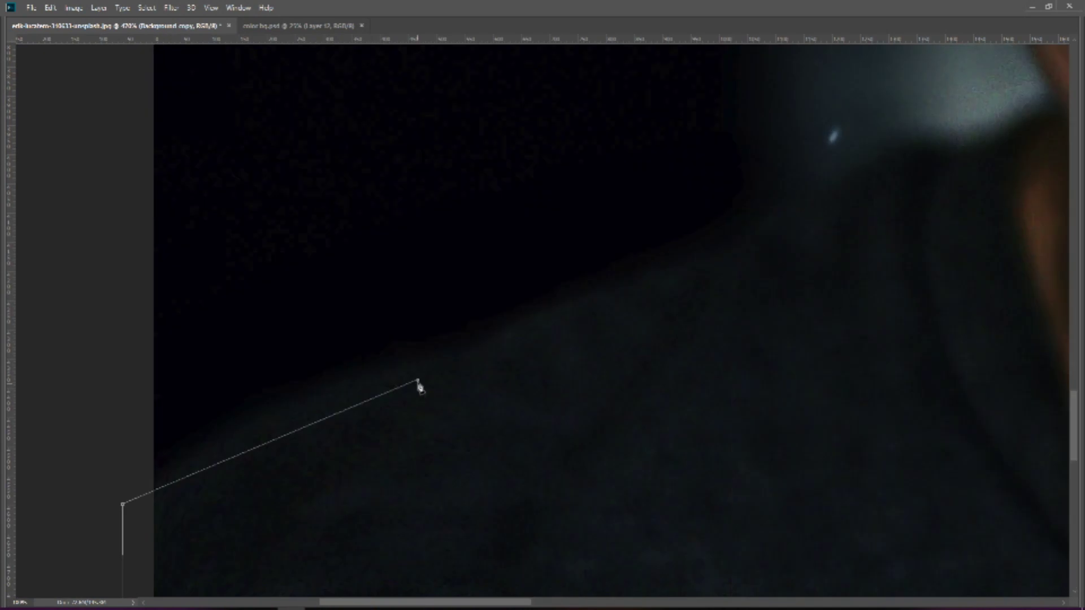
{"action": "mouse_move", "coordinate": [419, 379]}
{"action": "left_mouse_down"}
{"action": "mouse_move", "coordinate": [403, 388]}
{"action": "mouse_move", "coordinate": [494, 384]}
{"action": "left_mouse_up"}
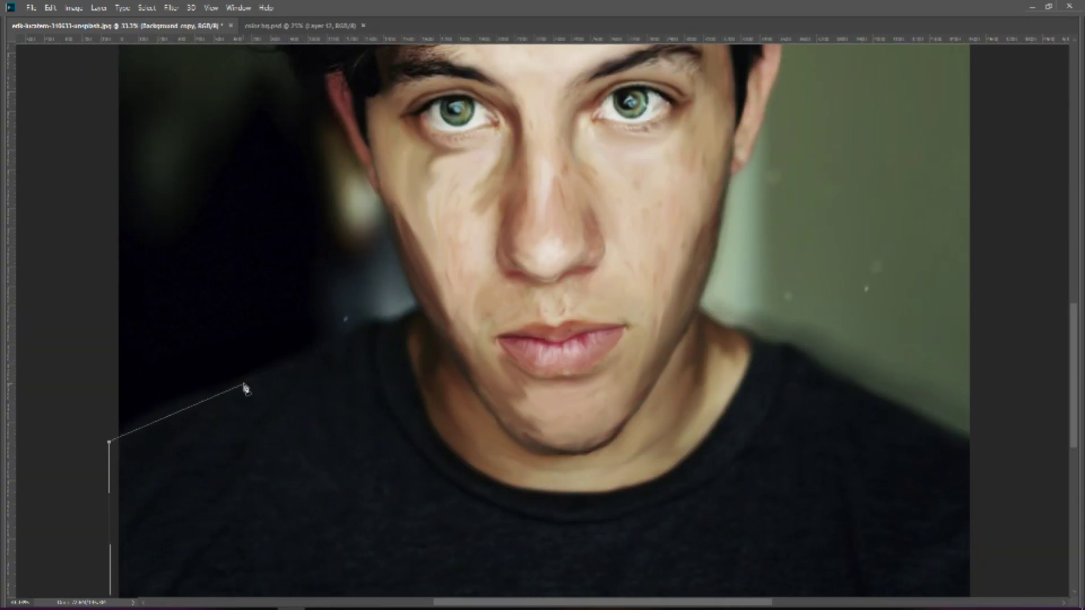
{"action": "left_click", "coordinate": [247, 377]}
{"action": "left_click", "coordinate": [358, 339]}
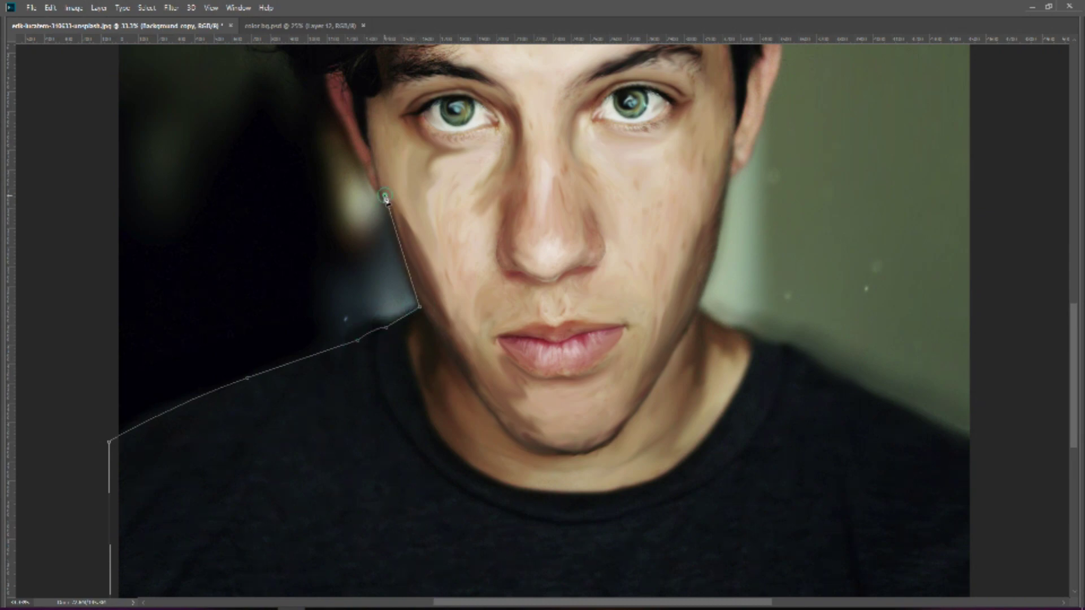
- Trace the path up the side of the head, across the hair top and down its right side
{"action": "mouse_move", "coordinate": [346, 130]}
{"action": "left_mouse_down"}
{"action": "mouse_move", "coordinate": [356, 211]}
{"action": "mouse_move", "coordinate": [340, 227]}
{"action": "left_mouse_up"}
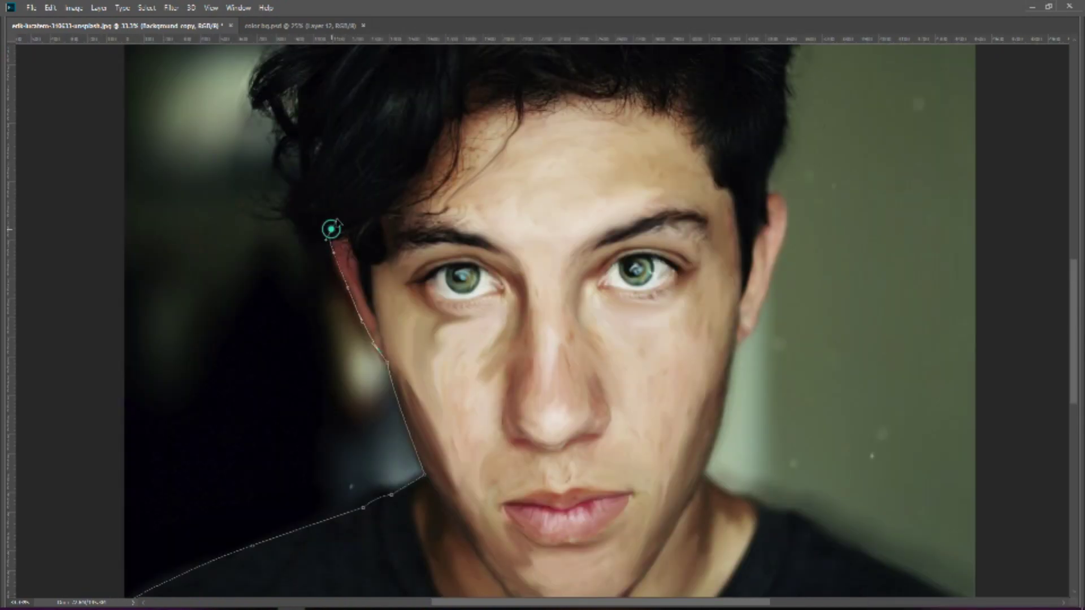
{"action": "scroll", "coordinate": [336, 201], "scroll_direction": "up", "scroll_amount": 3}
{"action": "left_click", "coordinate": [308, 265]}
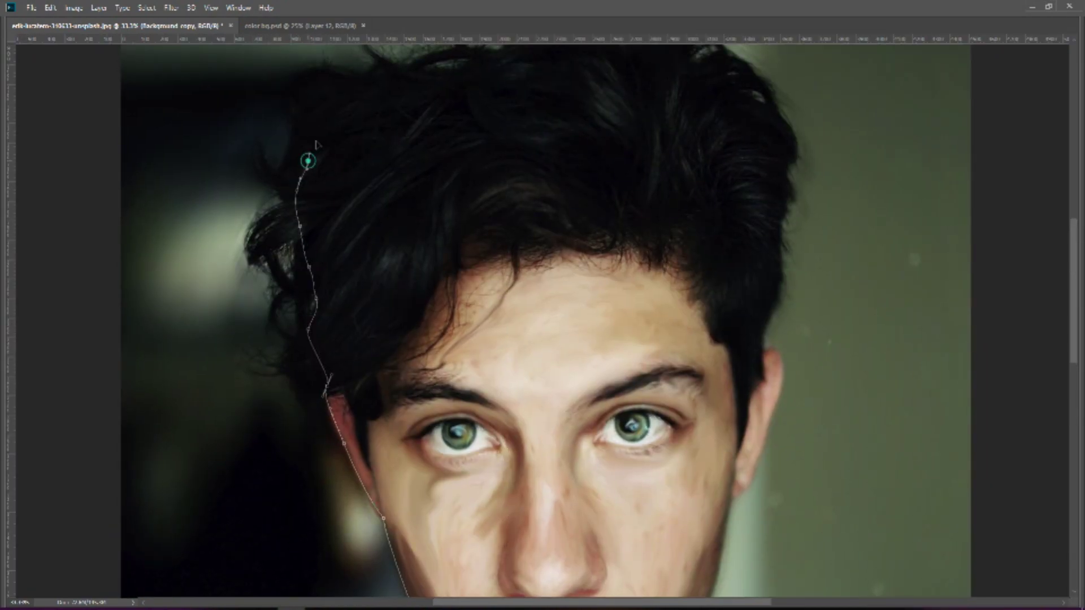
{"action": "left_click_drag", "start_coordinate": [317, 144], "coordinate": [270, 247]}
{"action": "left_click", "coordinate": [412, 179]}
{"action": "left_click", "coordinate": [497, 152]}
{"action": "left_click", "coordinate": [623, 178]}
{"action": "left_click", "coordinate": [667, 192]}
{"action": "left_click", "coordinate": [728, 293]}
{"action": "left_click", "coordinate": [722, 382]}
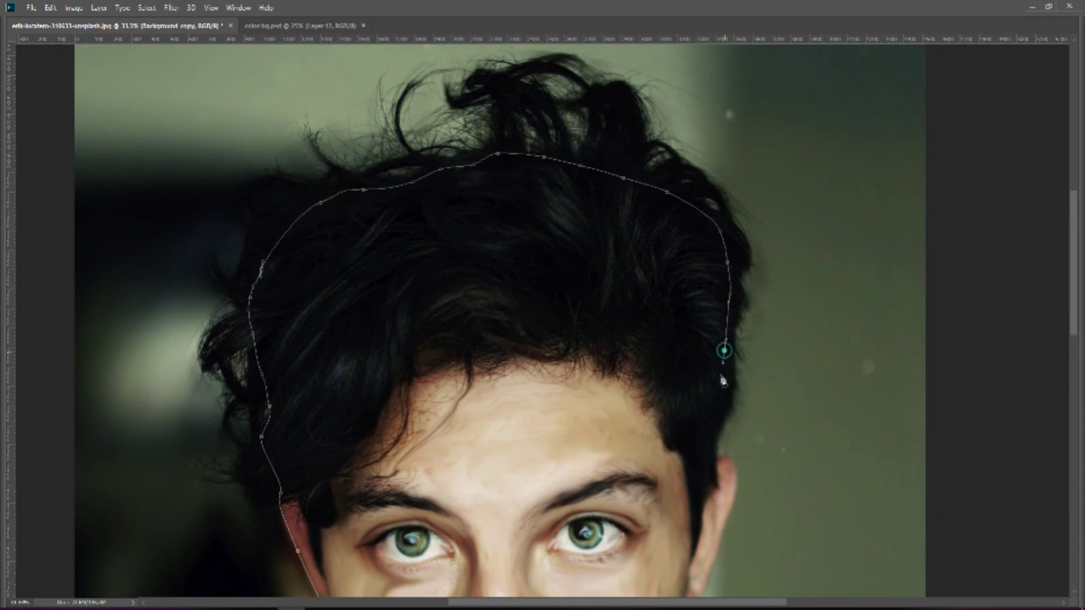
- Continue the path below the right ear and along the right shoulder to the edge
{"action": "left_click_drag", "start_coordinate": [740, 467], "coordinate": [689, 365]}
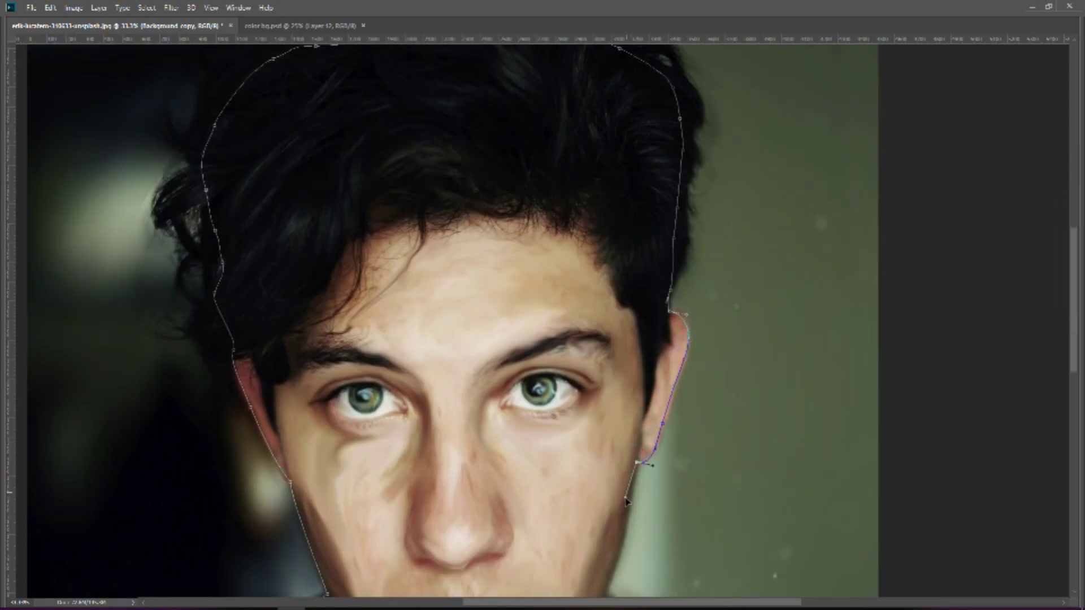
{"action": "left_click_drag", "start_coordinate": [632, 530], "coordinate": [621, 383]}
{"action": "left_click", "coordinate": [594, 448]}
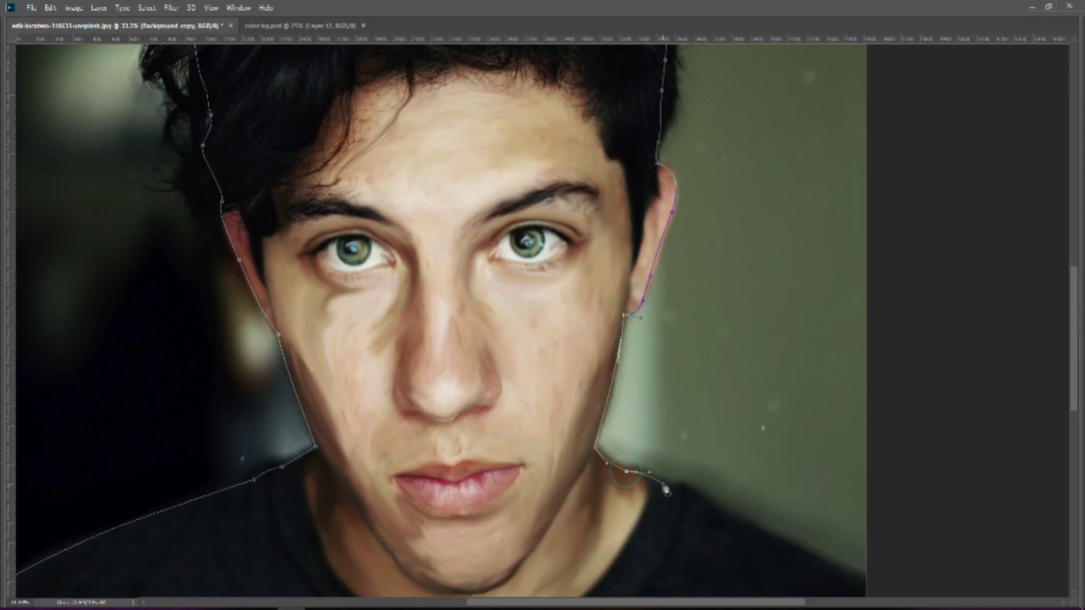
{"action": "left_click_drag", "start_coordinate": [725, 506], "coordinate": [611, 397]}
{"action": "left_click", "coordinate": [691, 440]}
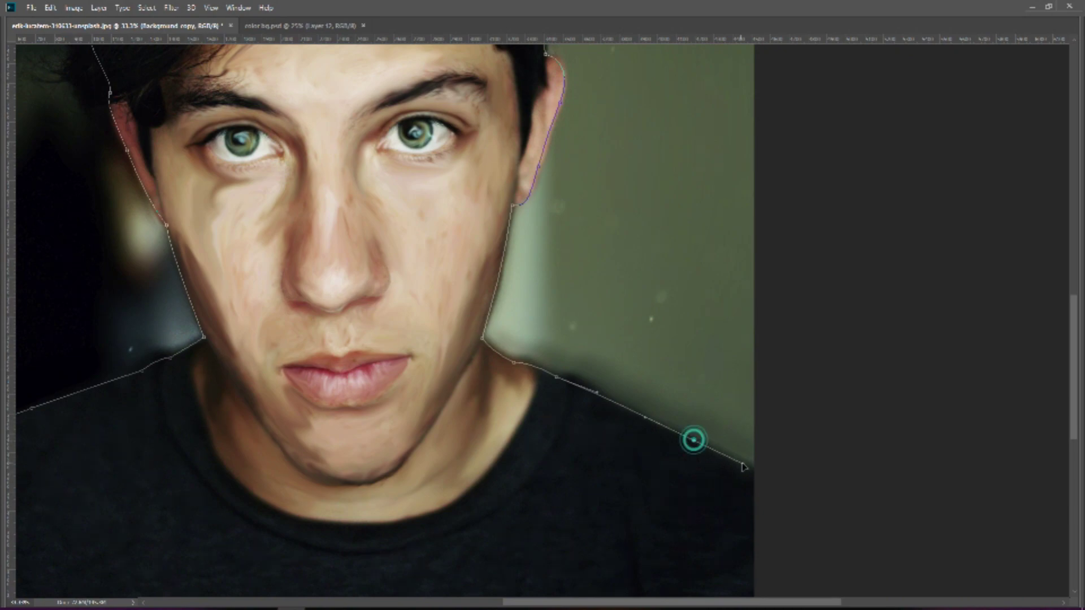
{"action": "left_click", "coordinate": [685, 442]}
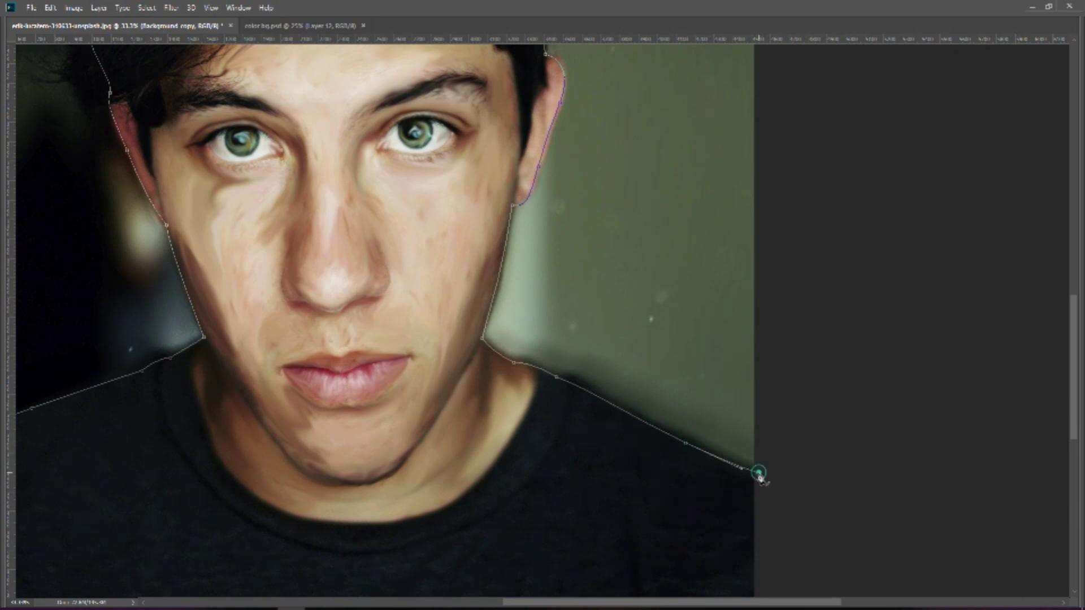
- Extend the path from its end point to the bottom-right corner of the image
{"action": "scroll", "coordinate": [722, 407], "scroll_direction": "up", "scroll_amount": 3}
{"action": "scroll", "coordinate": [721, 407], "scroll_direction": "down", "scroll_amount": 5}
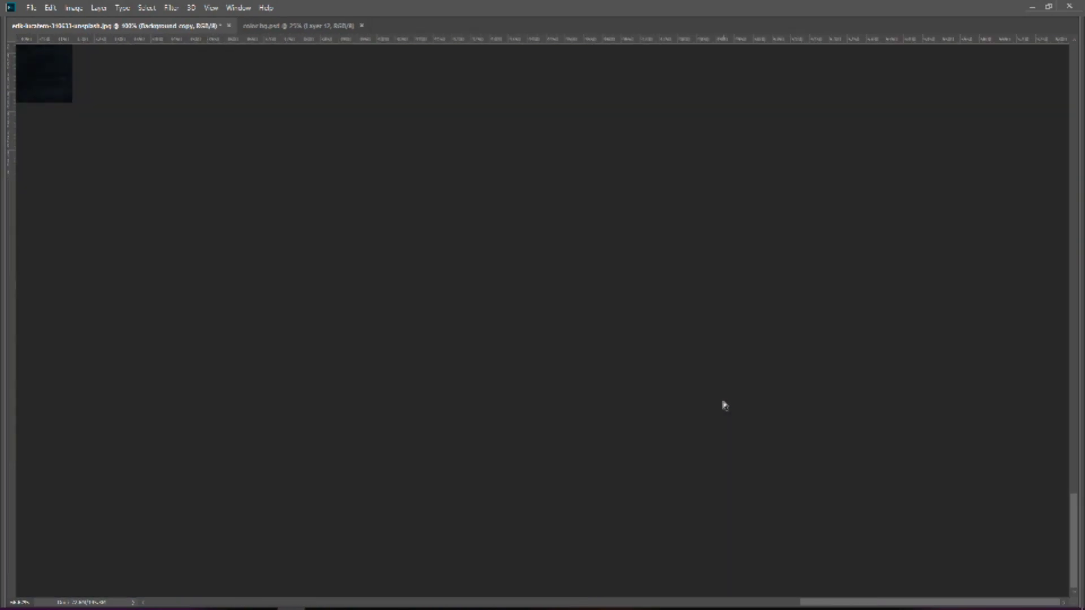
{"action": "scroll", "coordinate": [725, 406], "scroll_direction": "down", "scroll_amount": 2}
{"action": "scroll", "coordinate": [303, 206], "scroll_direction": "down", "scroll_amount": 2}
{"action": "scroll", "coordinate": [303, 206], "scroll_direction": "down", "scroll_amount": 1}
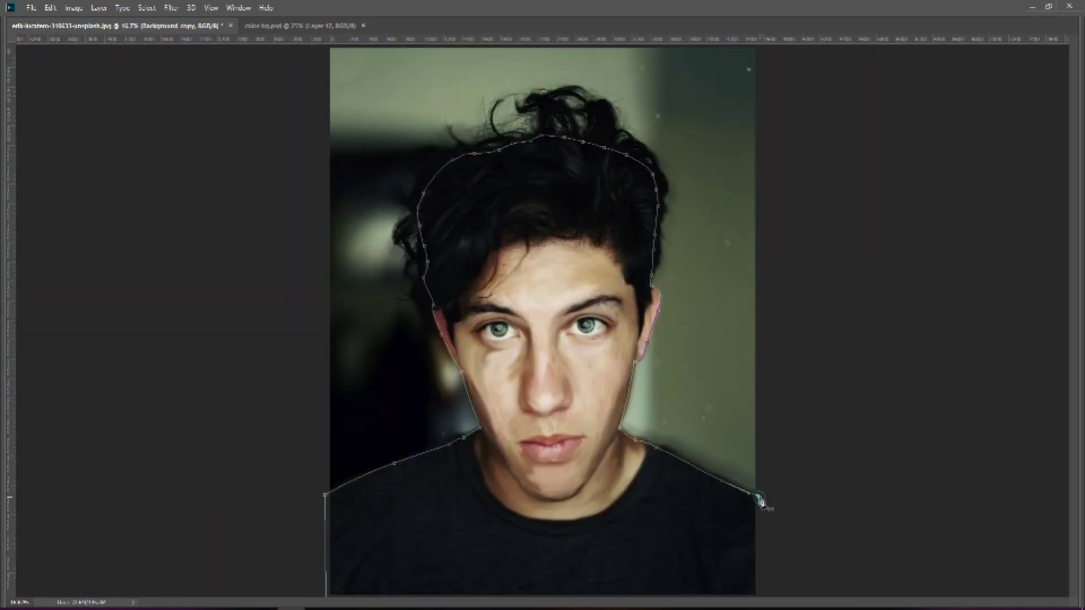
{"action": "key", "text": "ctrl+minus"}
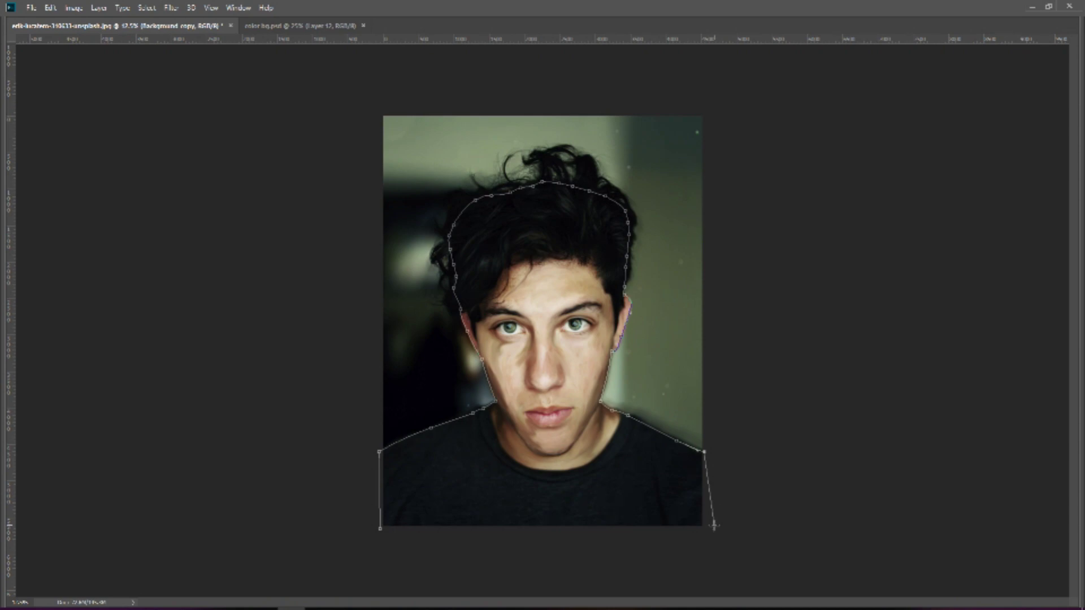
{"action": "key", "text": "Tab"}
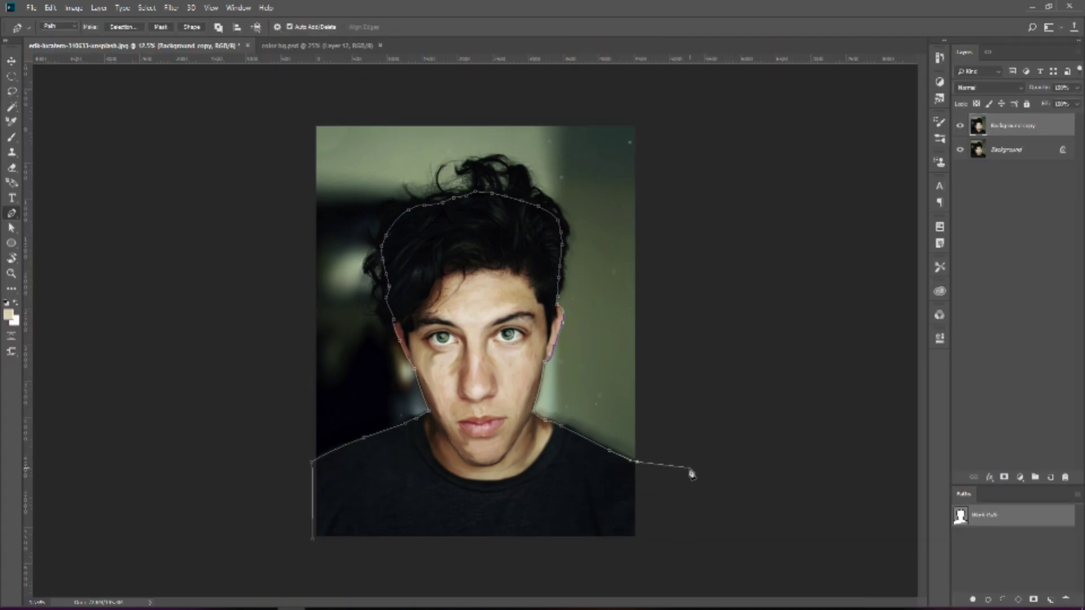
{"action": "key", "text": "ctrl+plus"}
{"action": "left_click", "coordinate": [702, 476]}
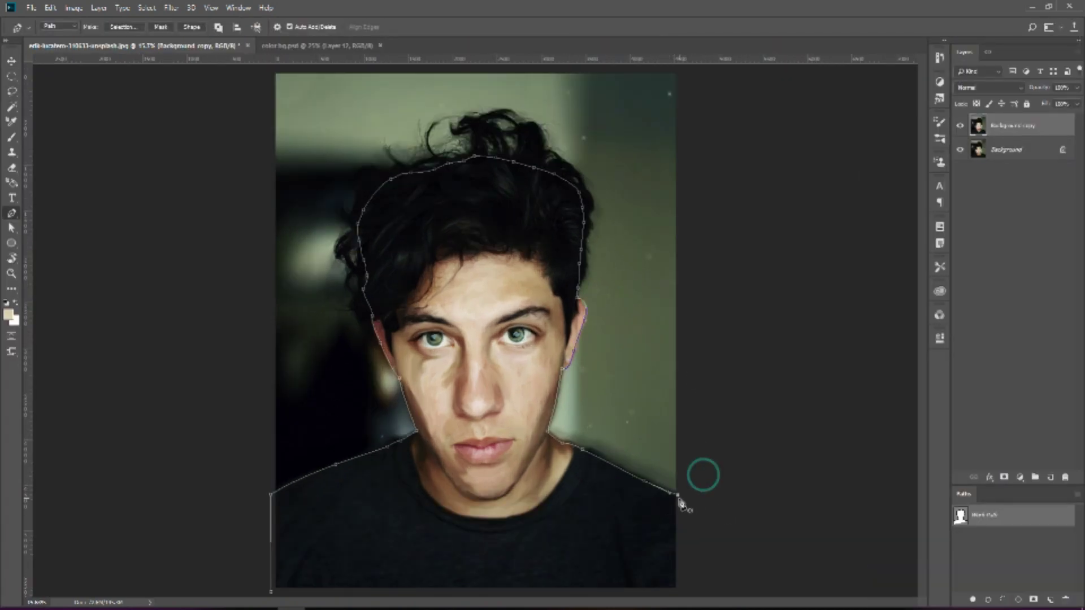
{"action": "left_click", "coordinate": [679, 588]}
- Close the path and turn it into a selection feathered by 0.8 px
{"action": "left_click", "coordinate": [271, 592]}
{"action": "key", "text": "ctrl+Return"}
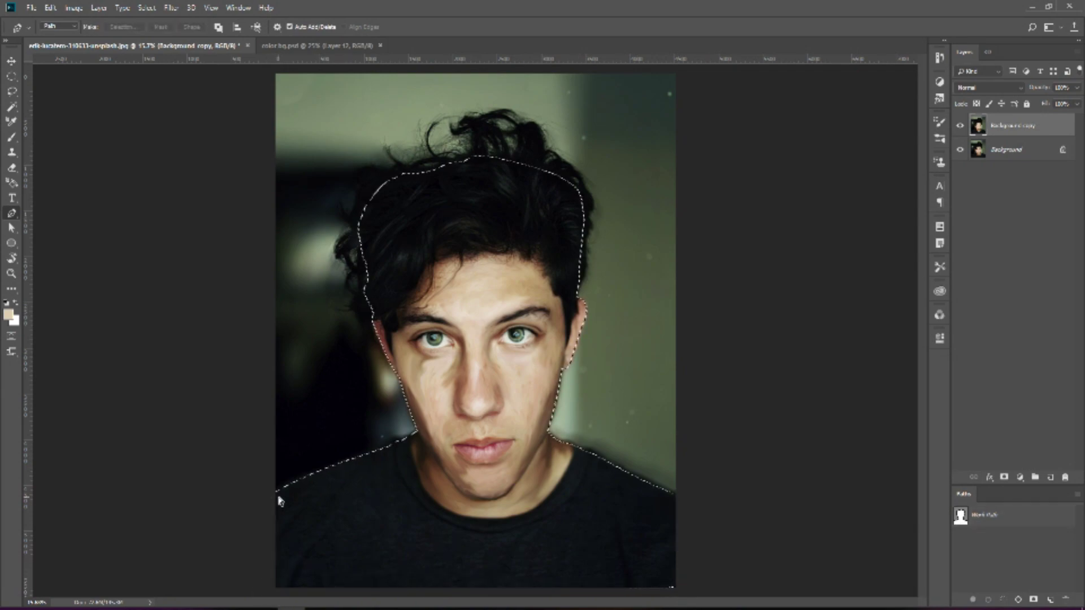
{"action": "key", "text": "shift+F6"}
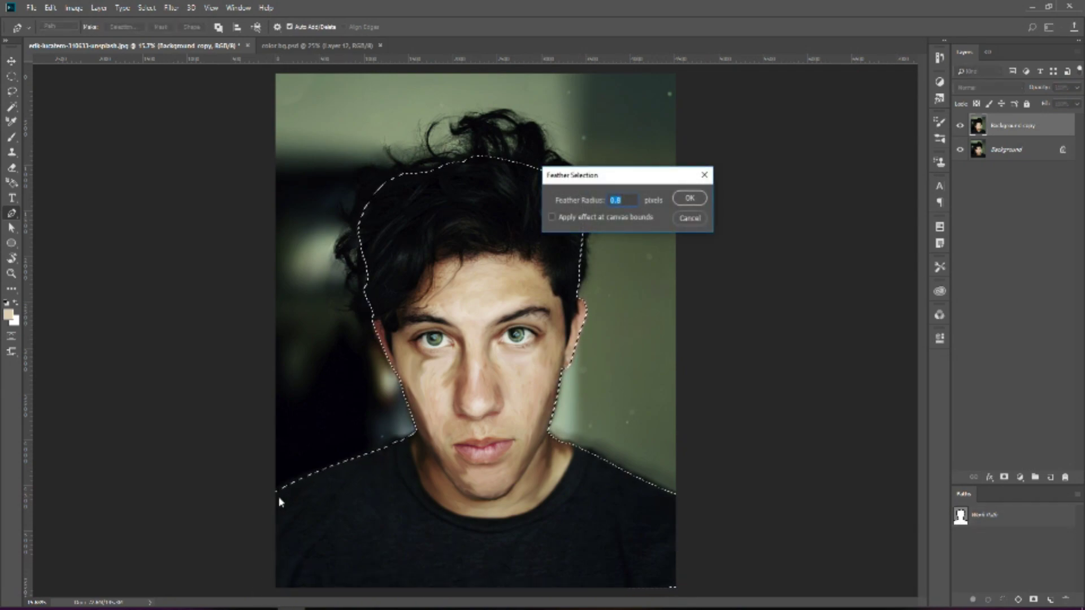
{"action": "key", "text": "Return"}
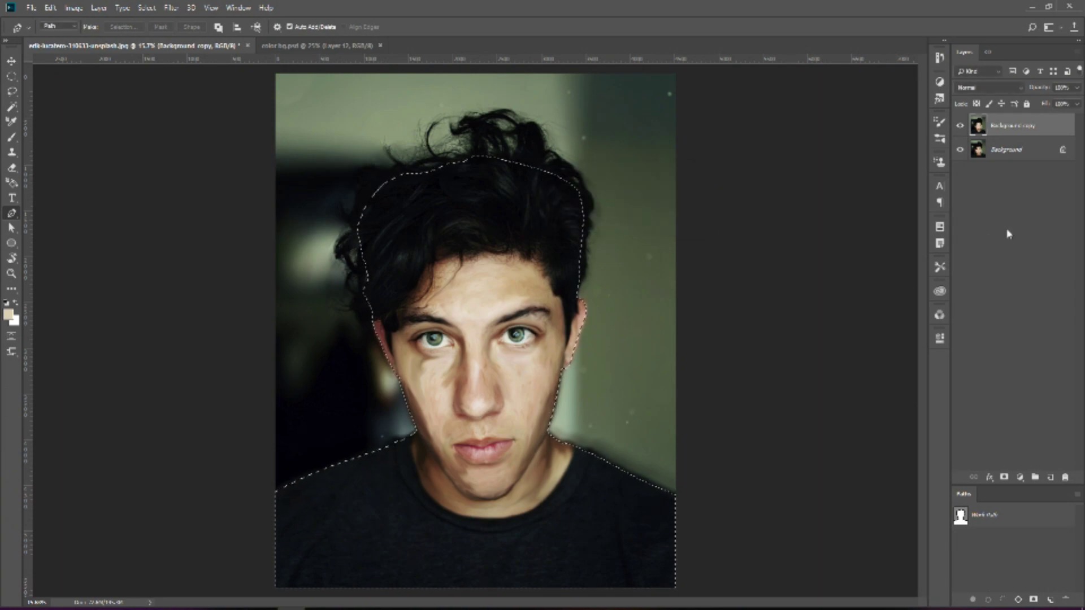
- Copy the subject to Layer 1 and hide Background copy and Background
{"action": "key", "text": "ctrl+j"}
{"action": "left_click", "coordinate": [961, 150]}
{"action": "left_click", "coordinate": [960, 173]}
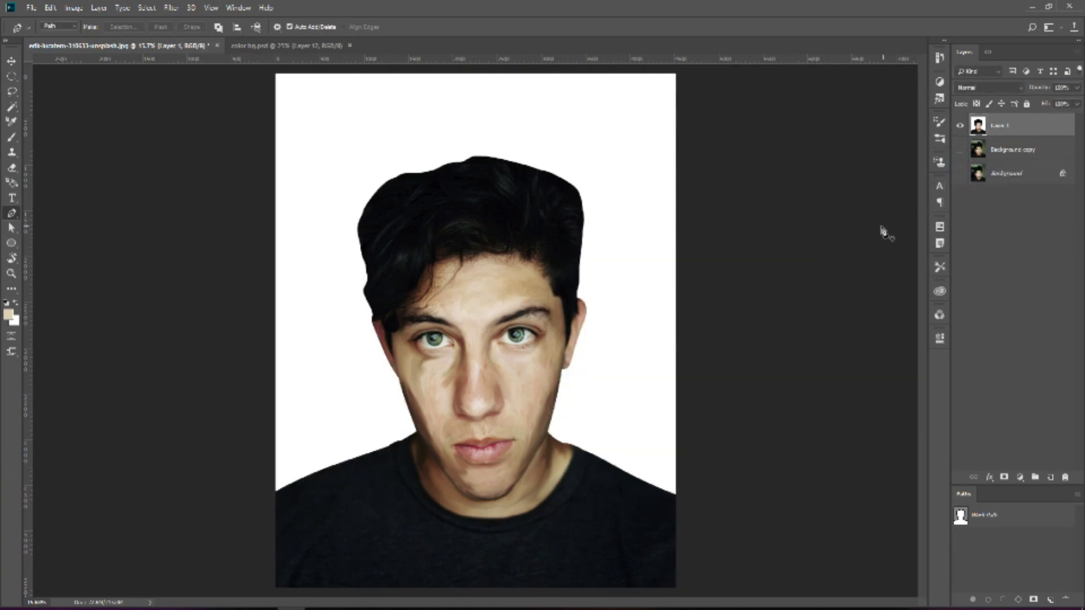
{"action": "key", "text": "ctrl+minus"}
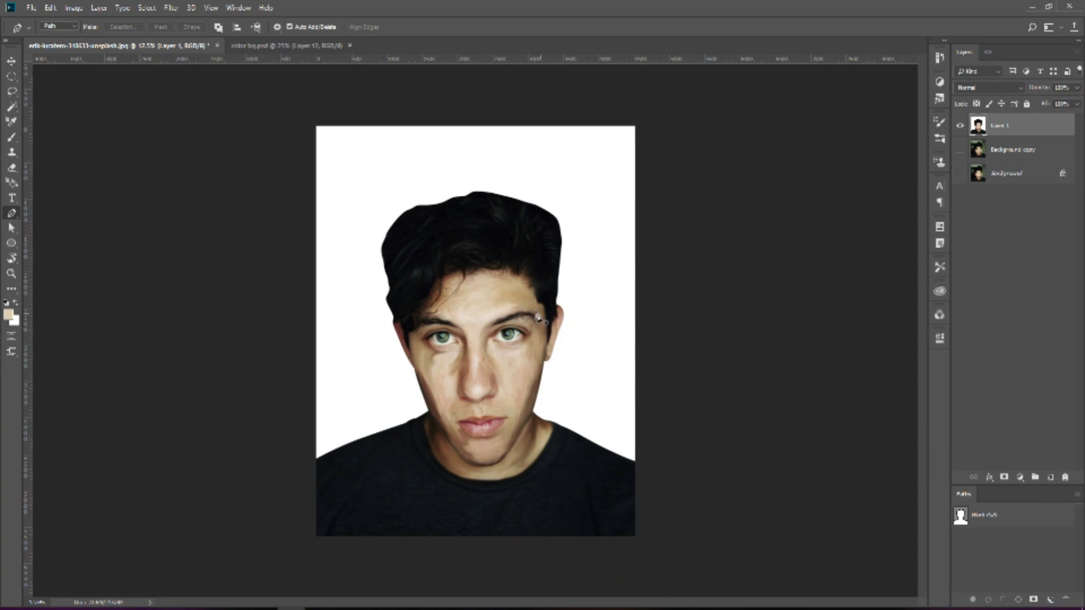
- Crop to widen the canvas on both sides
{"action": "key", "text": "c"}
{"action": "mouse_move", "coordinate": [636, 333]}
{"action": "left_mouse_down"}
{"action": "mouse_move", "coordinate": [739, 339]}
{"action": "mouse_move", "coordinate": [729, 344]}
{"action": "left_mouse_up"}
{"action": "key", "text": "Return"}
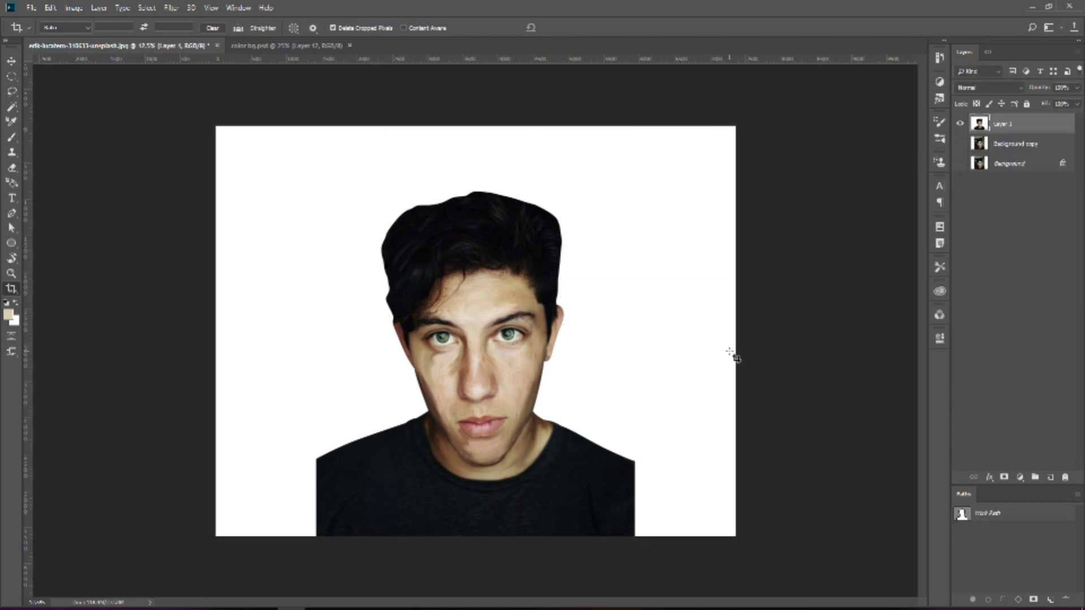
- Drag the purple background layer from color bg.psd into the portrait, then close color bg.psd
{"action": "left_click", "coordinate": [271, 45]}
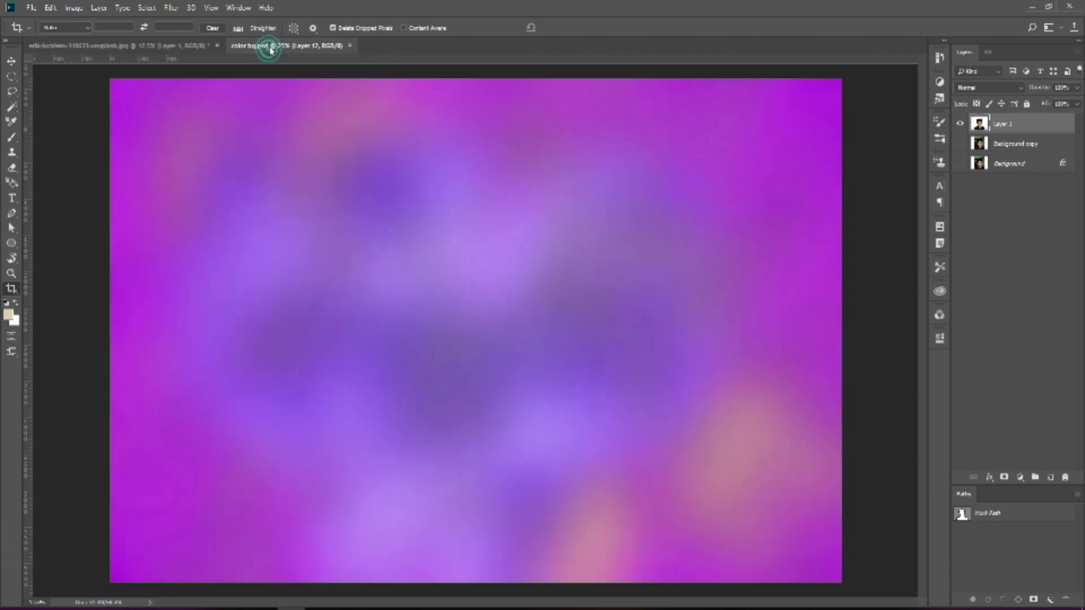
{"action": "left_click_drag", "start_coordinate": [271, 45], "coordinate": [226, 116]}
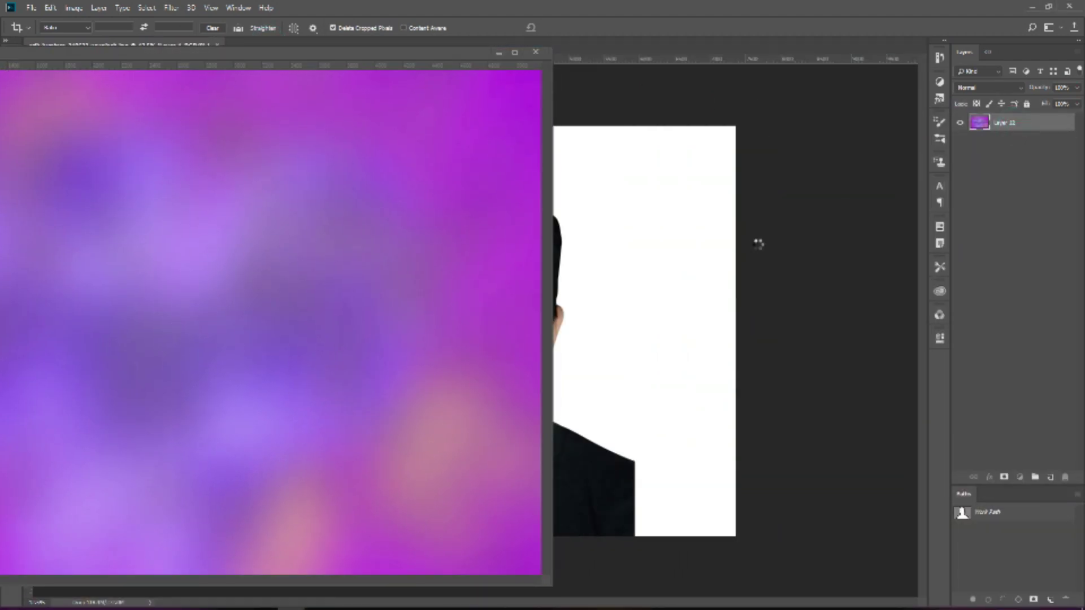
{"action": "left_click_drag", "start_coordinate": [1015, 127], "coordinate": [596, 175]}
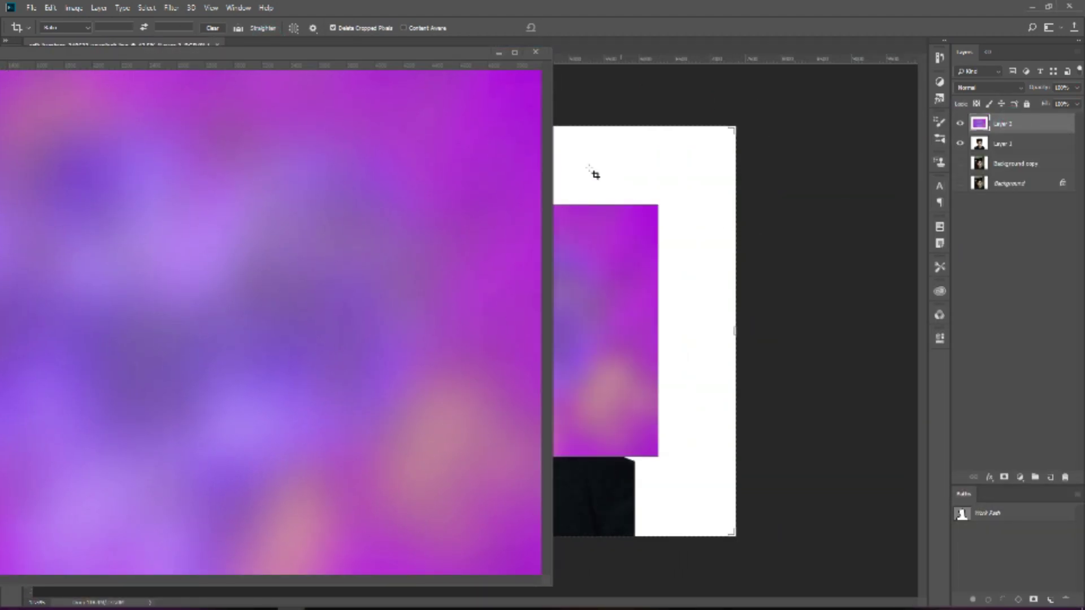
{"action": "left_click", "coordinate": [535, 52]}
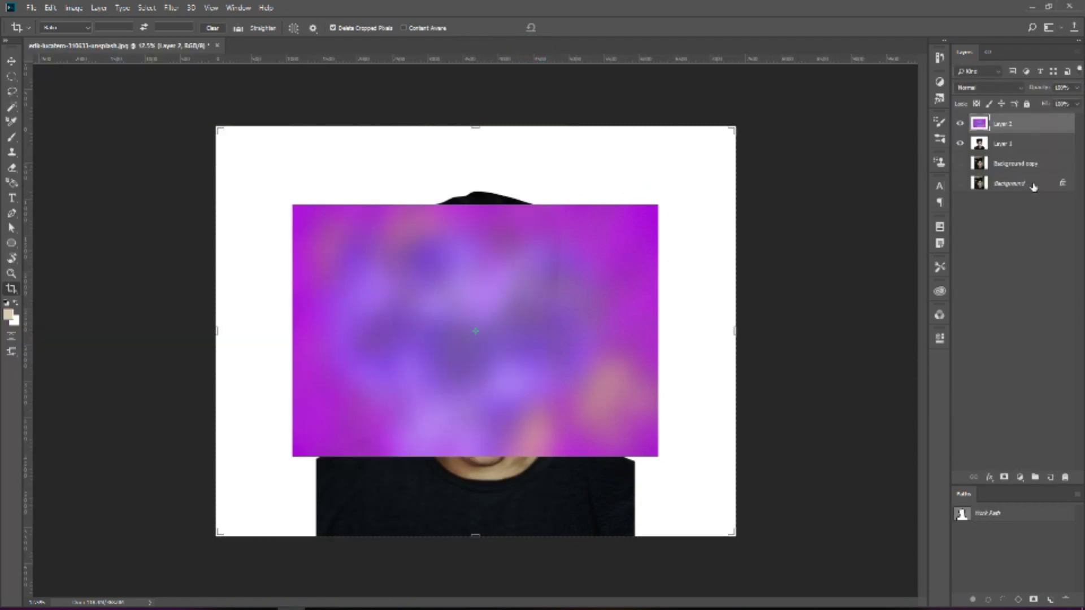
- Enlarge the purple background layer so it covers the canvas
{"action": "key", "text": "ctrl+t"}
{"action": "left_click_drag", "start_coordinate": [659, 455], "coordinate": [778, 529]}
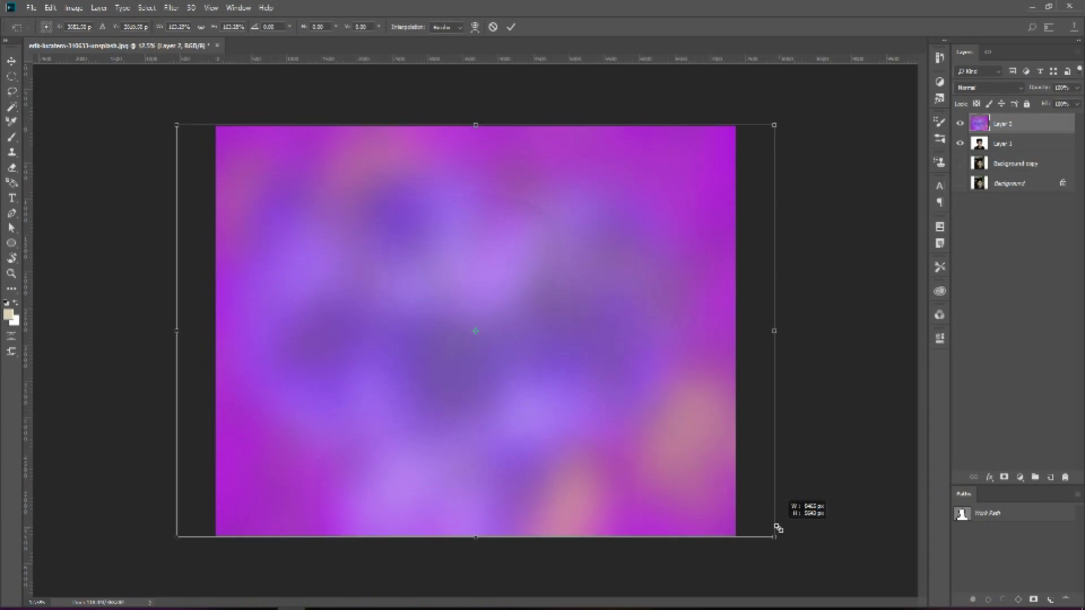
{"action": "key", "text": "Return"}
- Crop the canvas wider to match the background's full width
{"action": "key", "text": "c"}
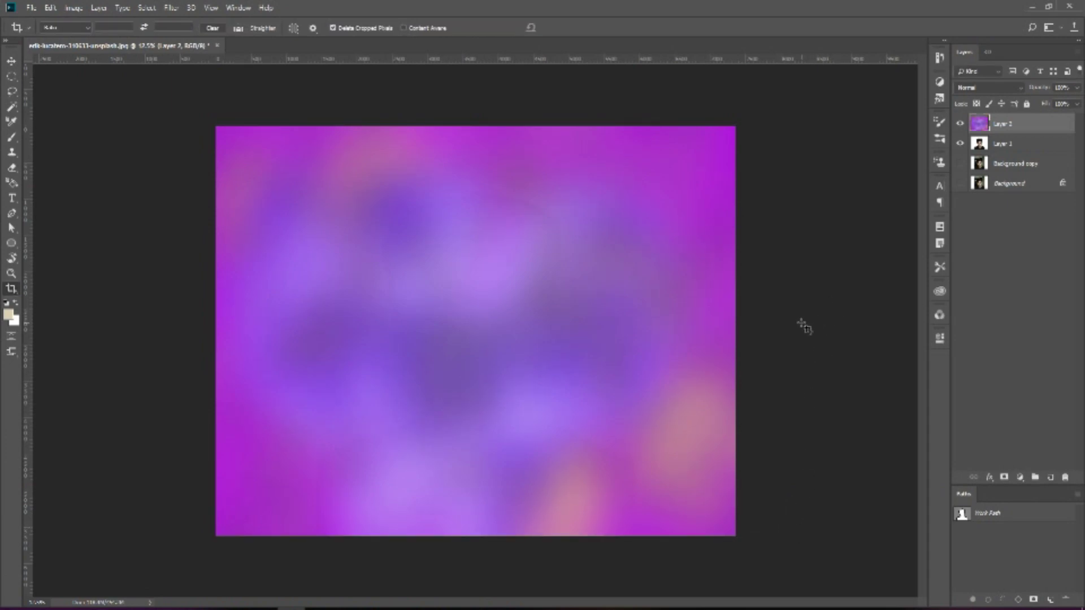
{"action": "left_click", "coordinate": [513, 260]}
{"action": "left_click_drag", "start_coordinate": [736, 332], "coordinate": [776, 333]}
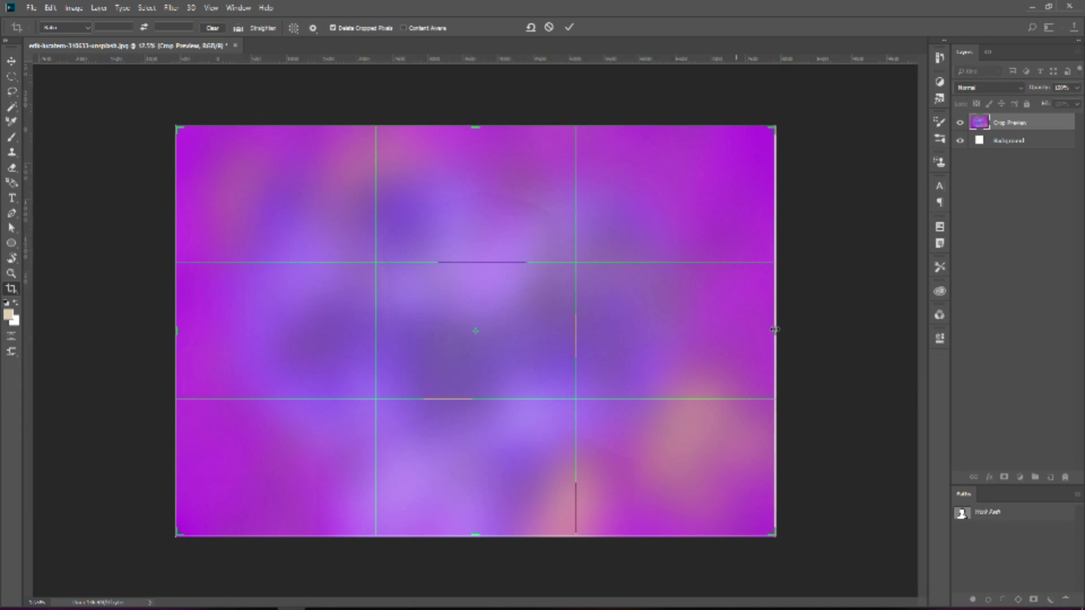
{"action": "key", "text": "Return"}
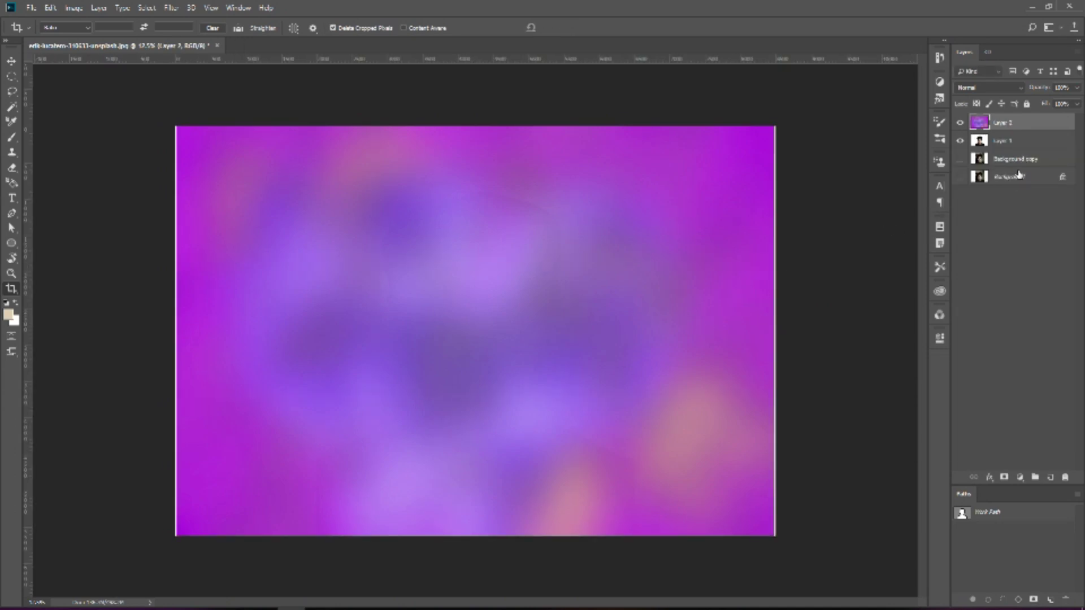
- Stretch the purple background across the wider canvas and stack Layer 1 above Layer 2
{"action": "key", "text": "ctrl+t"}
{"action": "left_click_drag", "start_coordinate": [775, 332], "coordinate": [784, 332]}
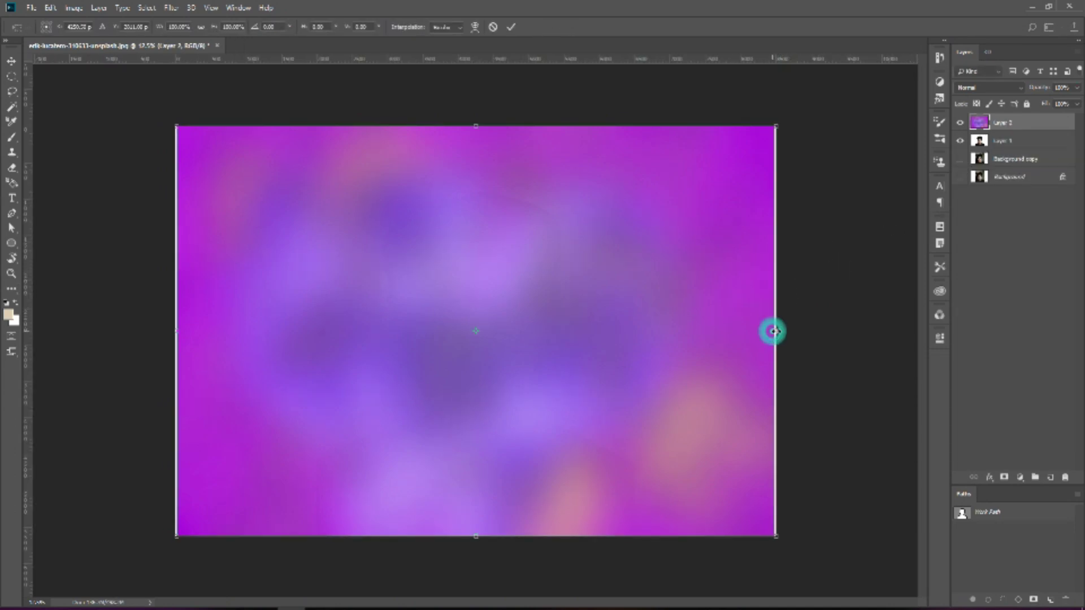
{"action": "key", "text": "c"}
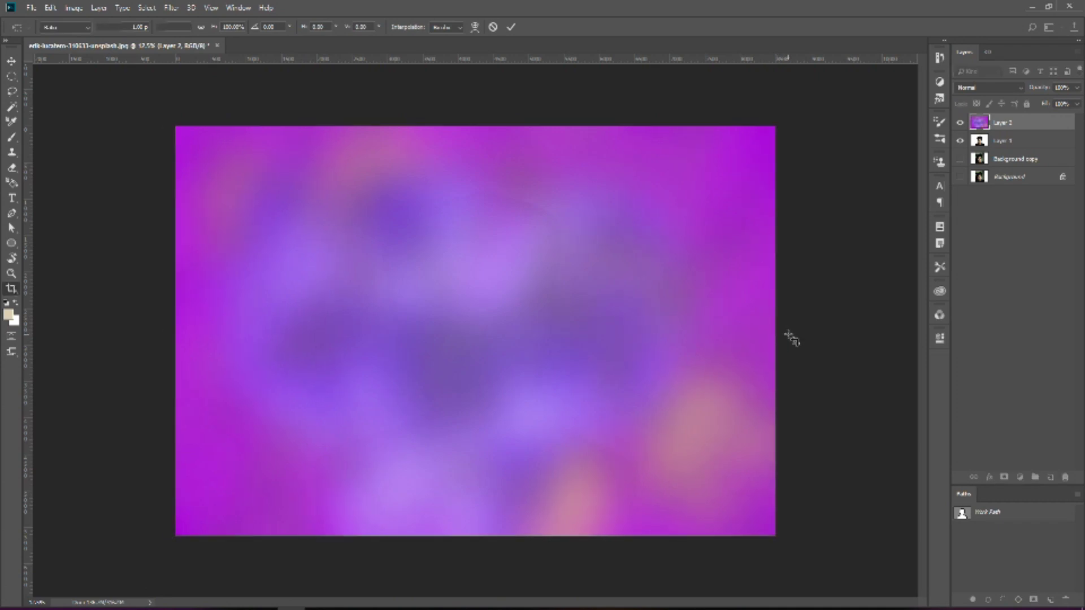
{"action": "left_click", "coordinate": [1013, 145]}
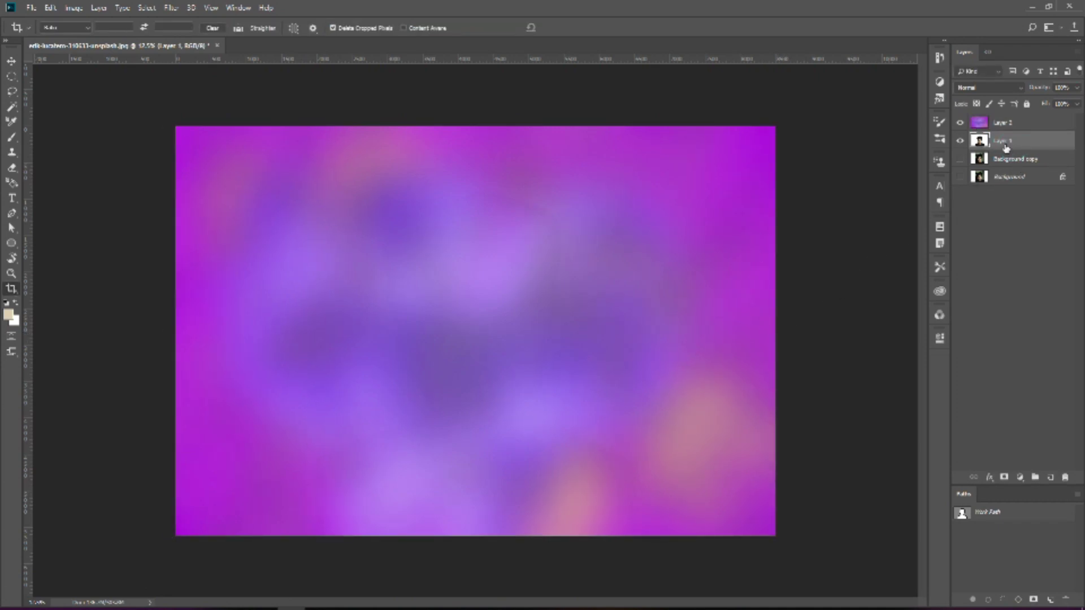
{"action": "left_click_drag", "start_coordinate": [1006, 148], "coordinate": [1004, 118]}
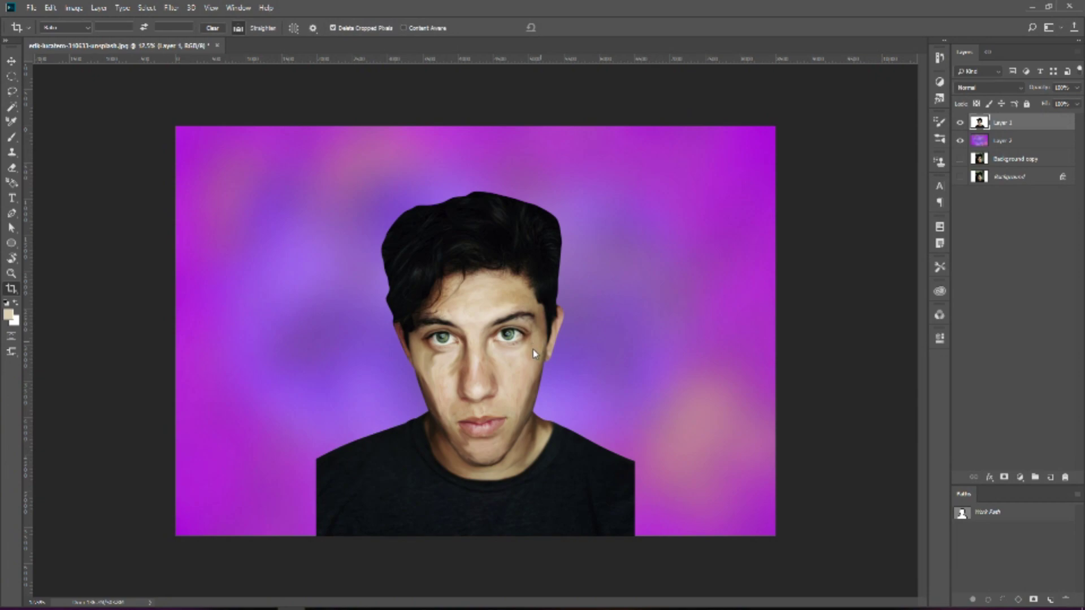
{"action": "key", "text": "ctrl+shift+x"}
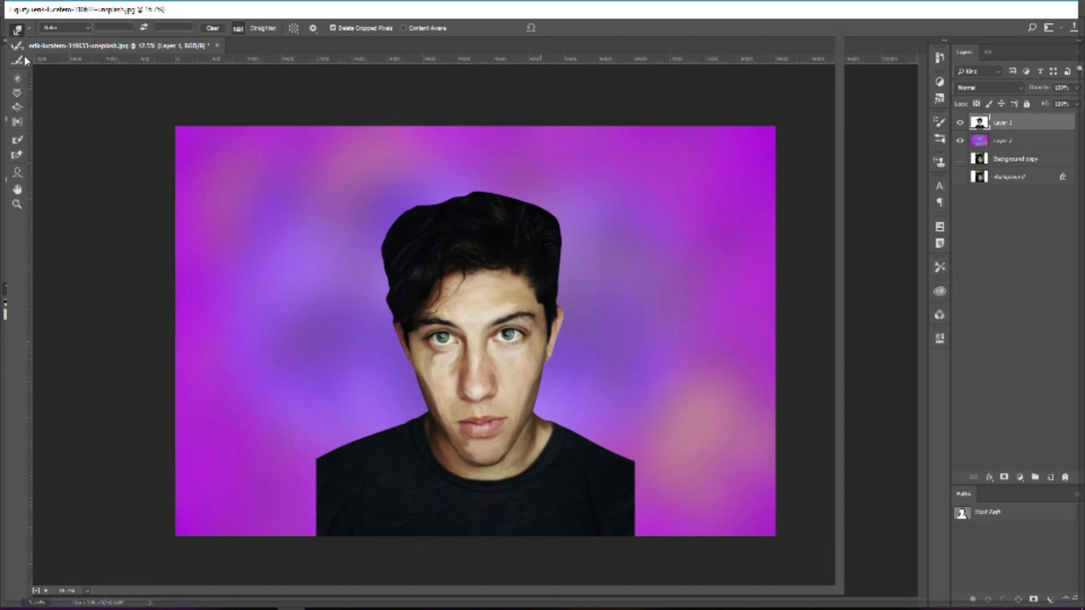
- Try a roughly 1500-size Bloat brush on the left shoulder, then undo it
{"action": "key", "text": "b"}
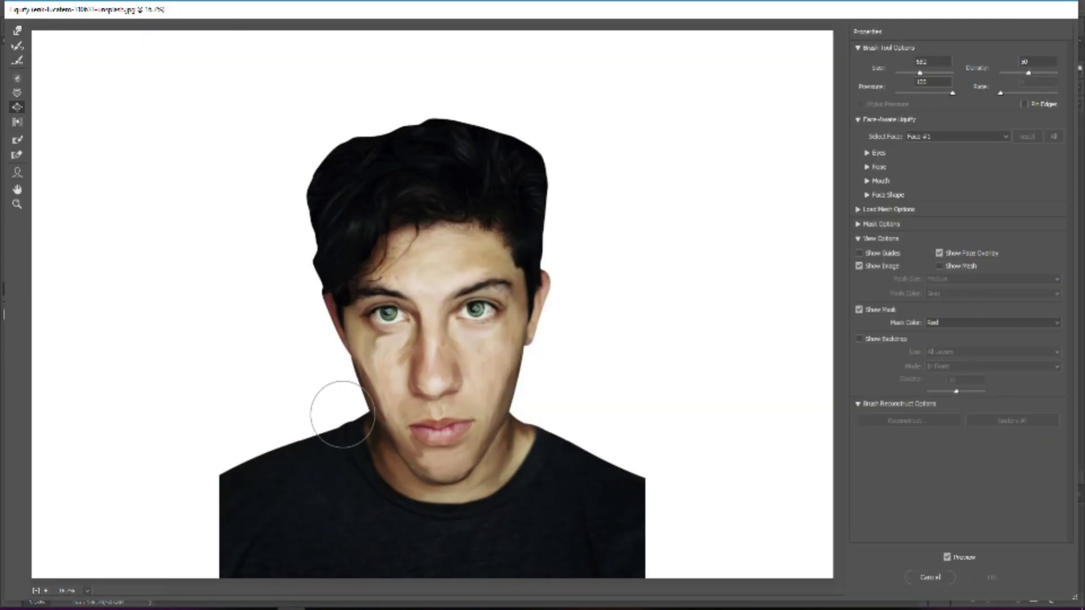
{"action": "key", "text": "bracketright"}
{"action": "key", "text": "bracketright"}
{"action": "key", "text": "bracketright"}
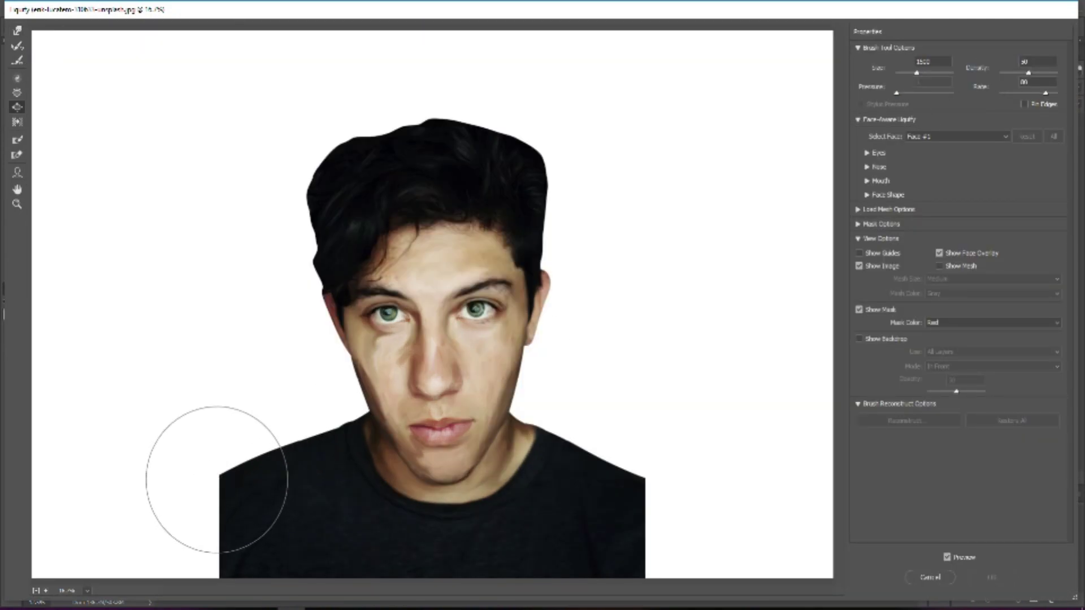
{"action": "left_click", "coordinate": [221, 462]}
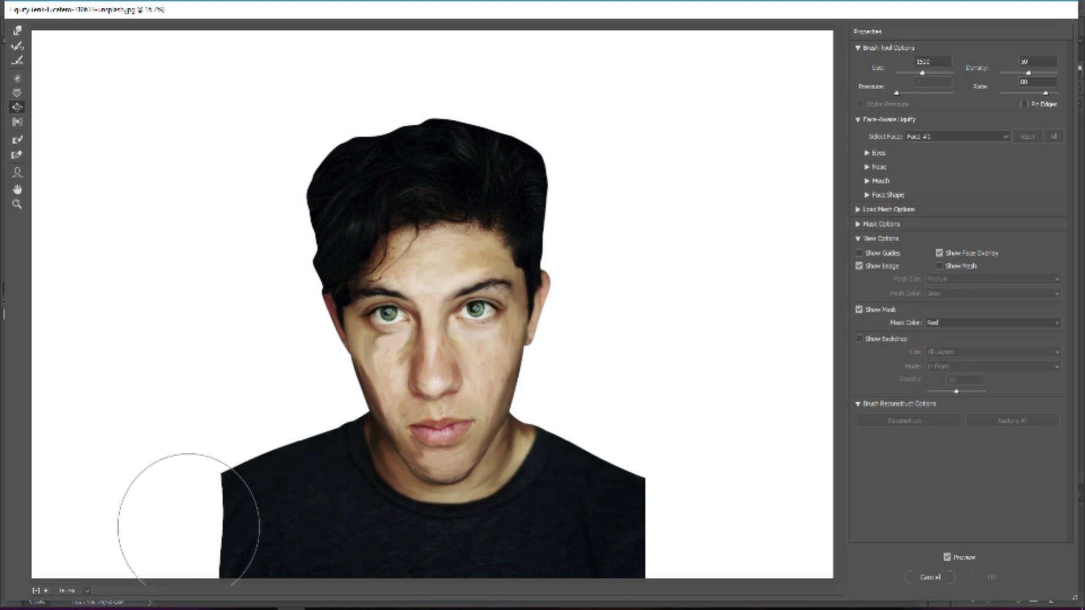
{"action": "key", "text": "ctrl+alt+z"}
- Use Forward Warp to push and smooth the left and right shoulder edges
{"action": "left_click", "coordinate": [16, 30]}
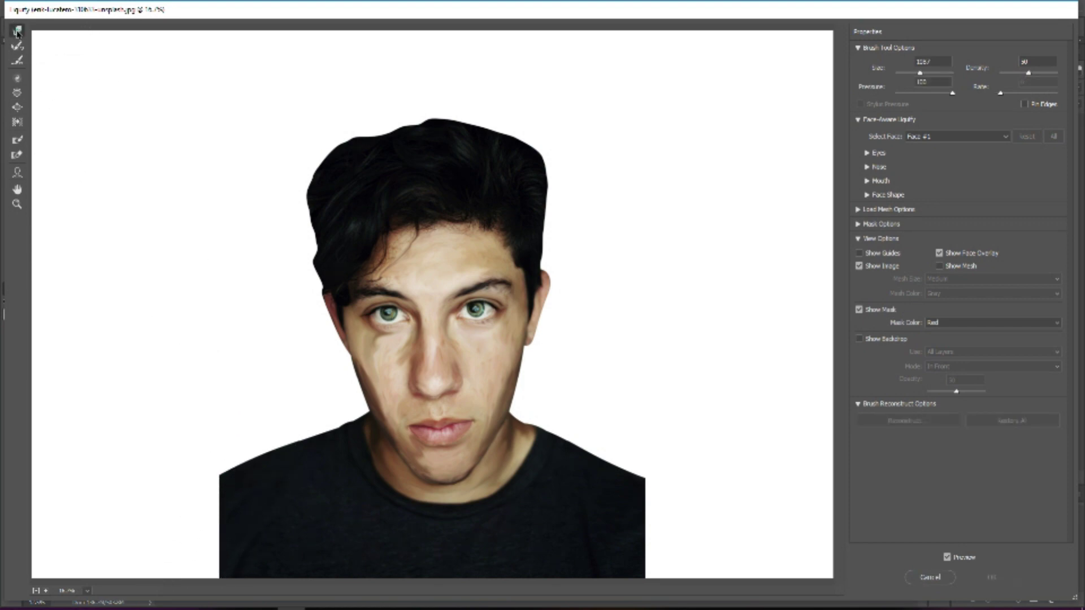
{"action": "left_click_drag", "start_coordinate": [225, 485], "coordinate": [170, 551]}
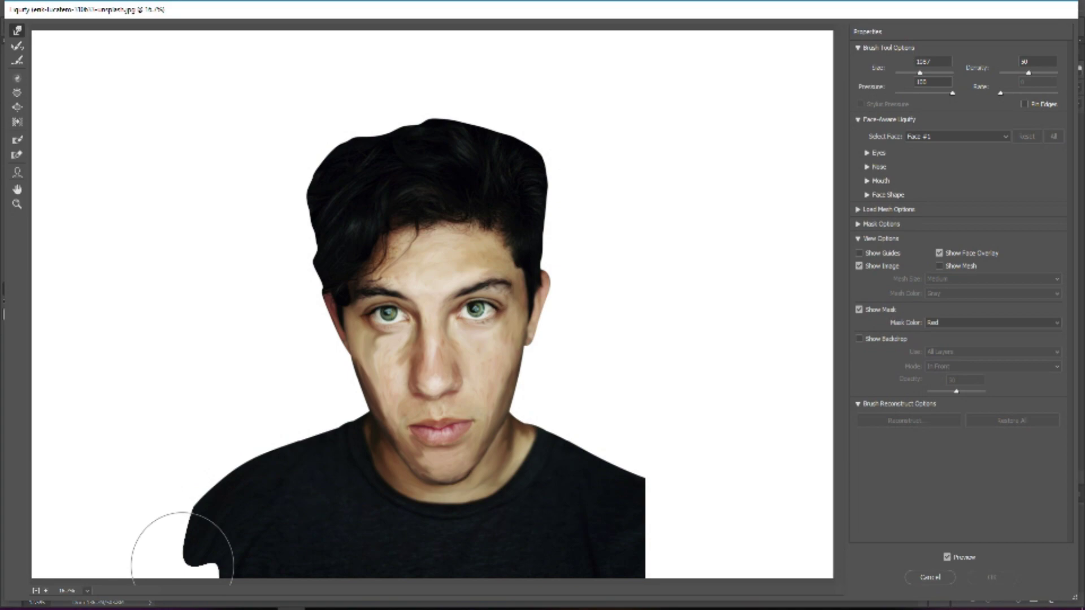
{"action": "key", "text": "ctrl+minus"}
{"action": "left_click_drag", "start_coordinate": [247, 484], "coordinate": [258, 512]}
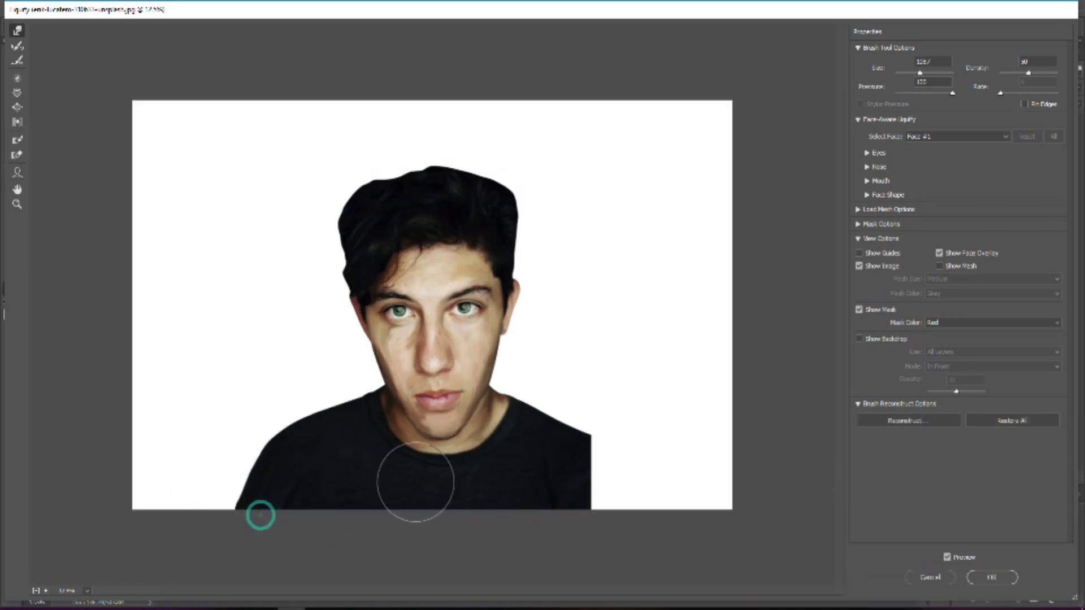
{"action": "left_click_drag", "start_coordinate": [625, 467], "coordinate": [609, 518]}
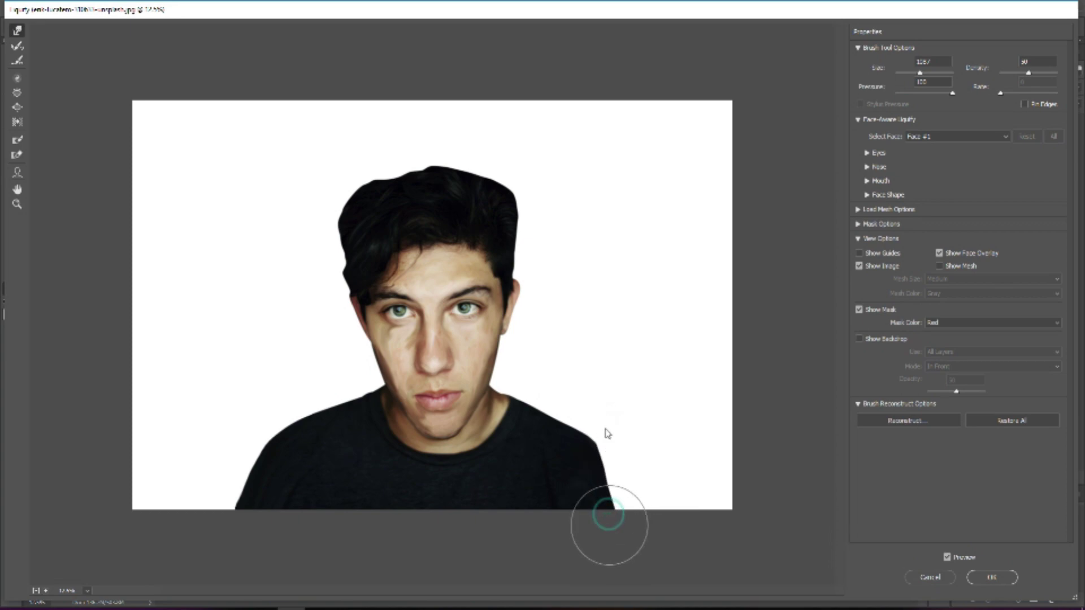
{"action": "left_click_drag", "start_coordinate": [618, 460], "coordinate": [635, 467]}
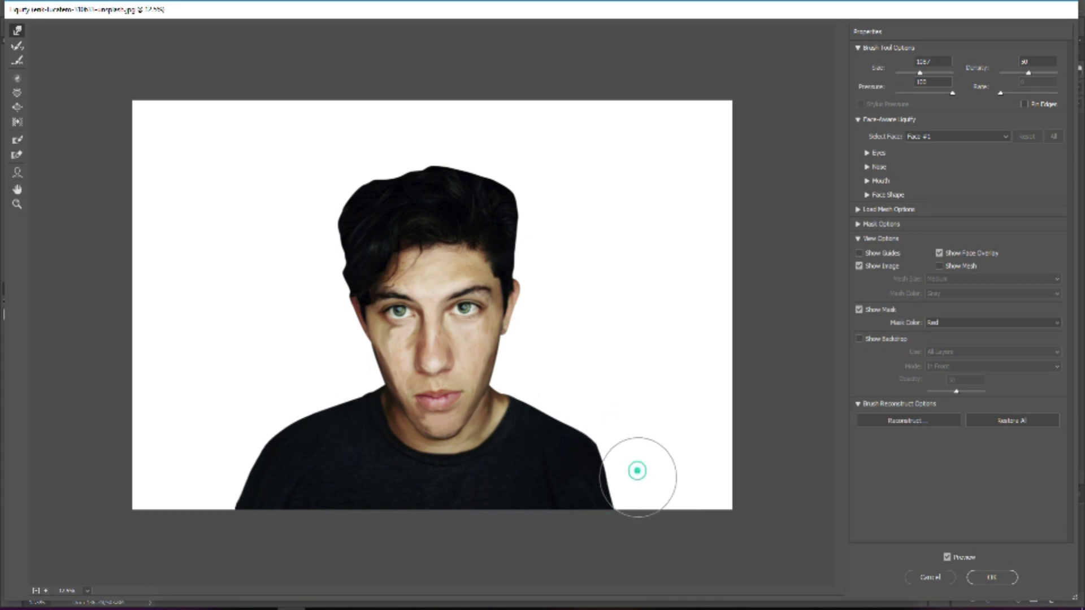
{"action": "mouse_move", "coordinate": [243, 472]}
{"action": "left_mouse_down"}
{"action": "mouse_move", "coordinate": [230, 509]}
{"action": "mouse_move", "coordinate": [239, 511]}
{"action": "left_mouse_up"}
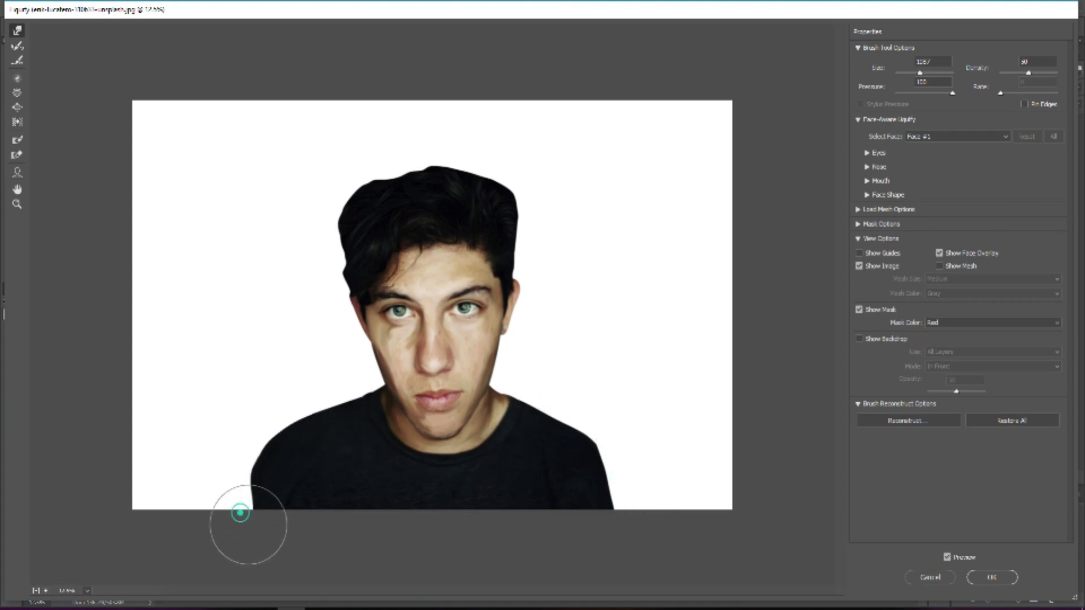
{"action": "mouse_move", "coordinate": [225, 458]}
{"action": "left_mouse_down"}
{"action": "mouse_move", "coordinate": [258, 420]}
{"action": "mouse_move", "coordinate": [240, 476]}
{"action": "left_mouse_up"}
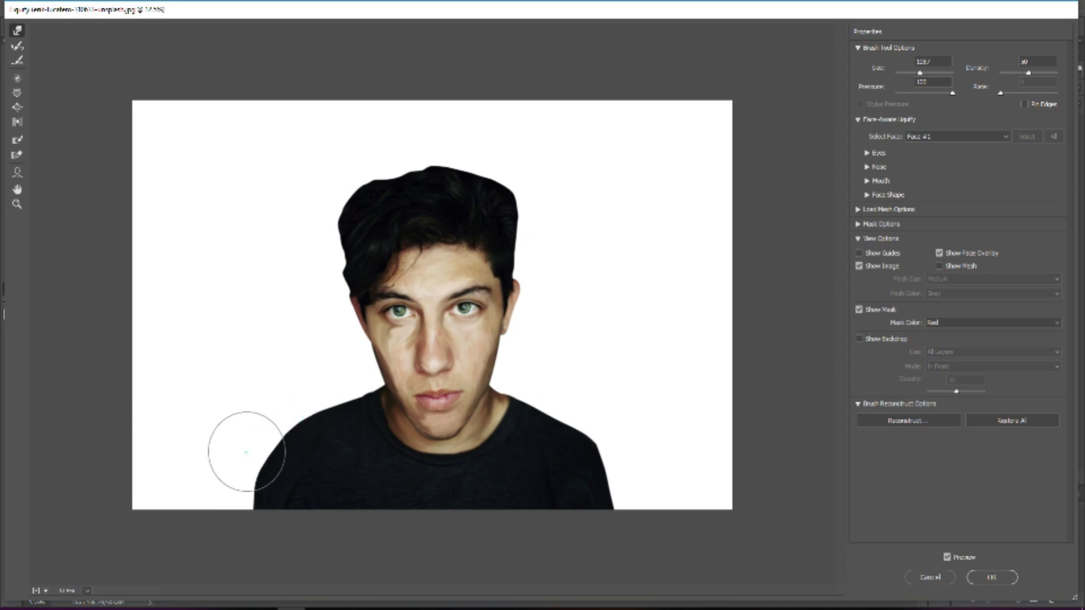
{"action": "left_click_drag", "start_coordinate": [242, 474], "coordinate": [242, 505]}
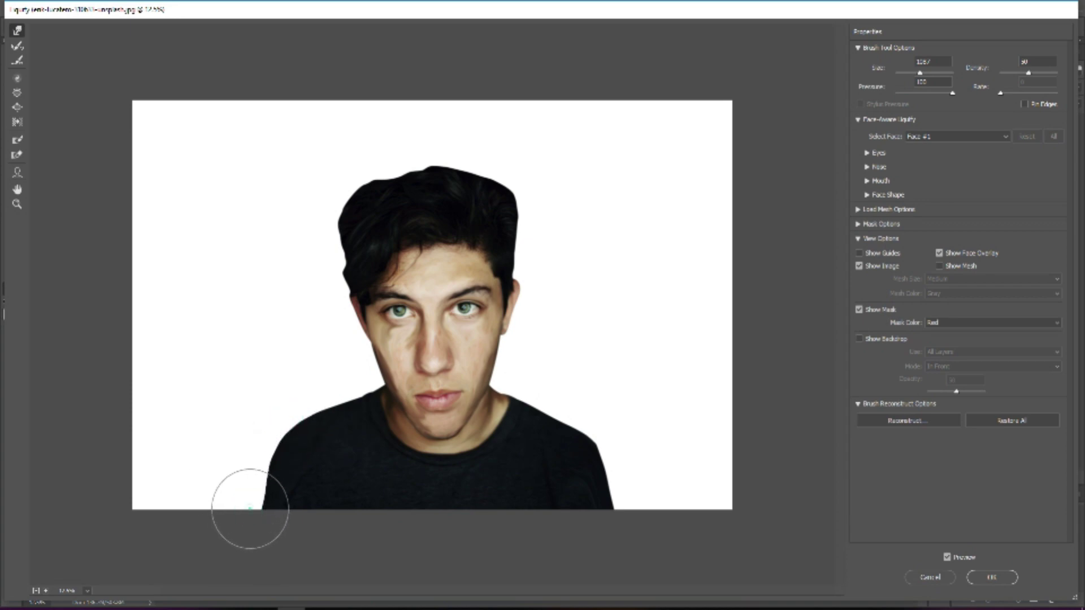
- Refine the right and left shoulder contours and the shoulder line near the neck
{"action": "left_click_drag", "start_coordinate": [622, 416], "coordinate": [540, 451]}
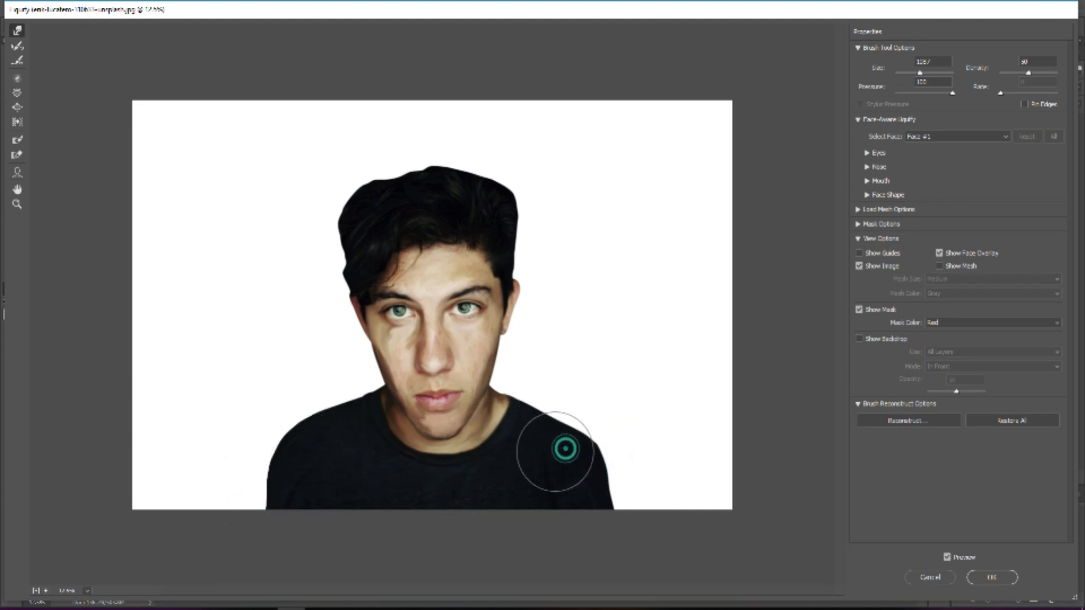
{"action": "left_click_drag", "start_coordinate": [540, 449], "coordinate": [556, 458]}
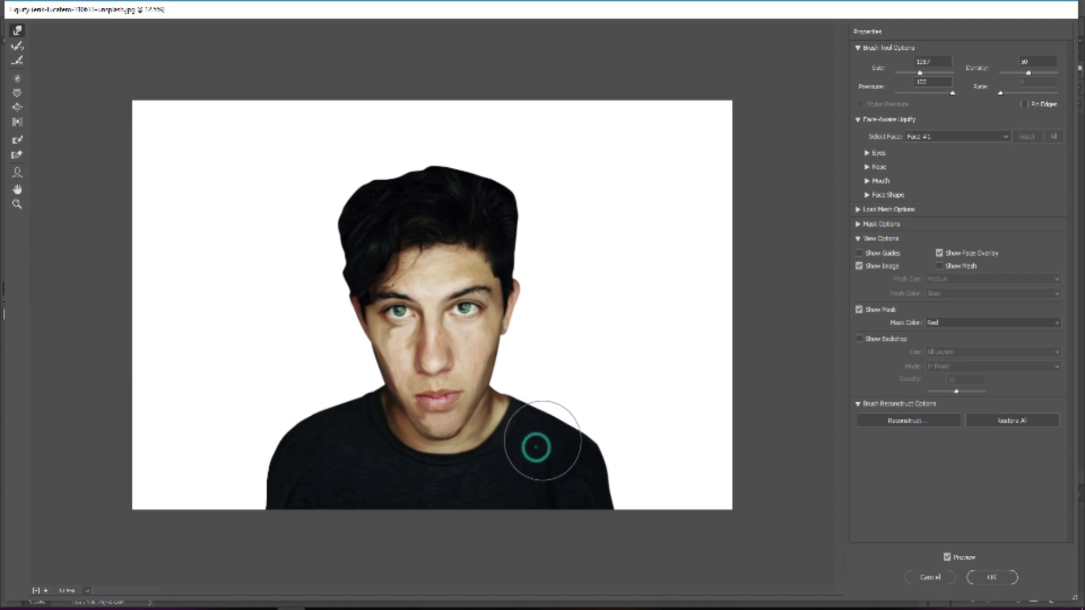
{"action": "left_click_drag", "start_coordinate": [627, 412], "coordinate": [642, 497]}
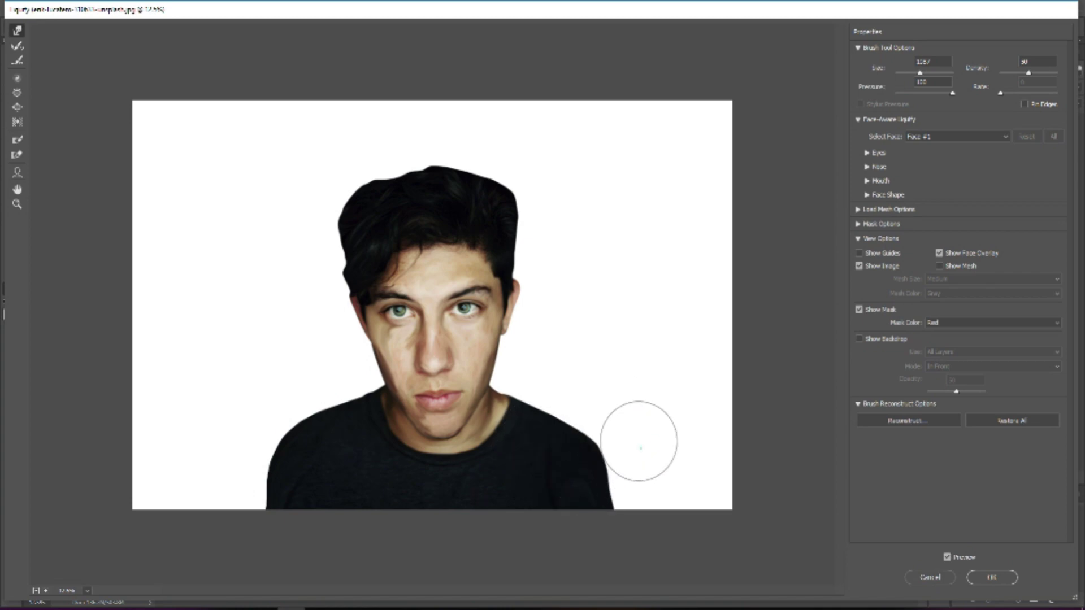
{"action": "left_click_drag", "start_coordinate": [639, 516], "coordinate": [620, 412]}
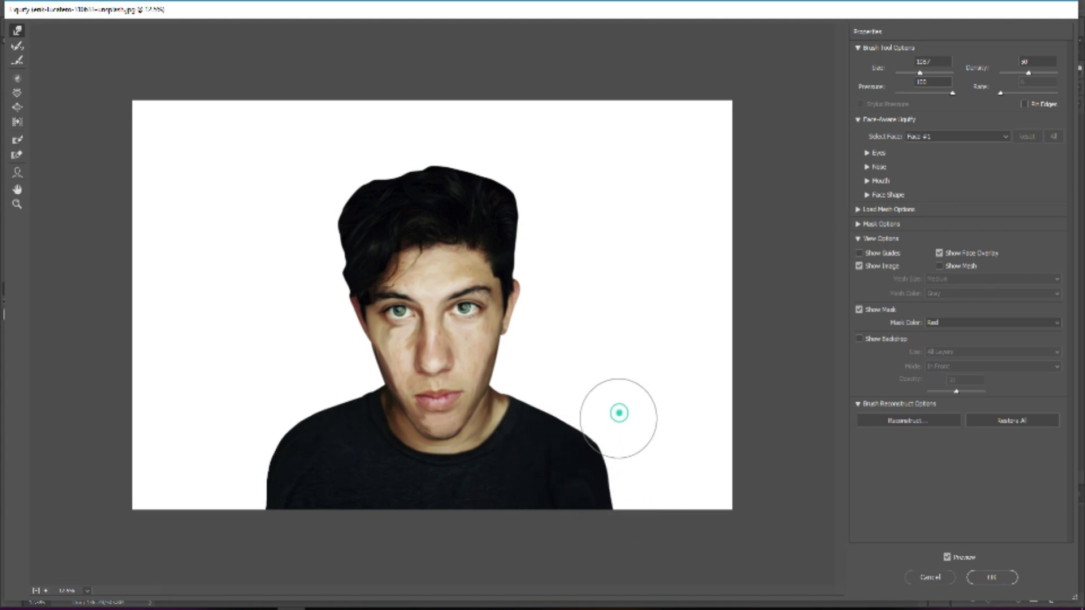
{"action": "mouse_move", "coordinate": [279, 412]}
{"action": "left_mouse_down"}
{"action": "mouse_move", "coordinate": [253, 434]}
{"action": "mouse_move", "coordinate": [246, 483]}
{"action": "mouse_move", "coordinate": [250, 472]}
{"action": "left_mouse_up"}
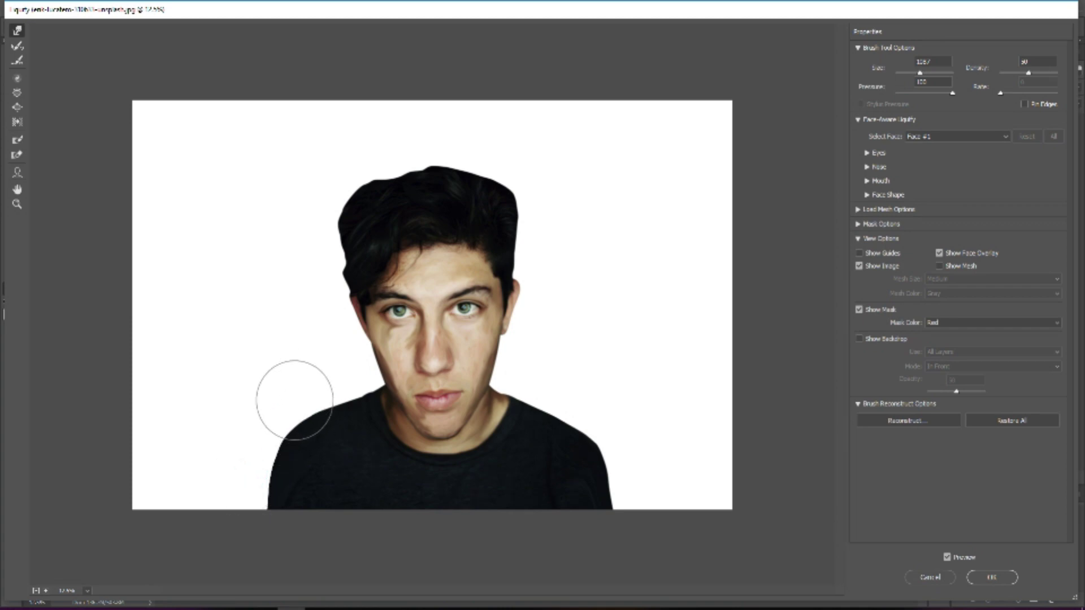
{"action": "mouse_move", "coordinate": [304, 389]}
{"action": "left_mouse_down"}
{"action": "mouse_move", "coordinate": [322, 381]}
{"action": "mouse_move", "coordinate": [256, 428]}
{"action": "left_mouse_up"}
{"action": "left_click_drag", "start_coordinate": [305, 395], "coordinate": [388, 384]}
{"action": "mouse_move", "coordinate": [611, 417]}
{"action": "left_mouse_down"}
{"action": "mouse_move", "coordinate": [635, 444]}
{"action": "mouse_move", "coordinate": [631, 484]}
{"action": "mouse_move", "coordinate": [606, 477]}
{"action": "left_mouse_up"}
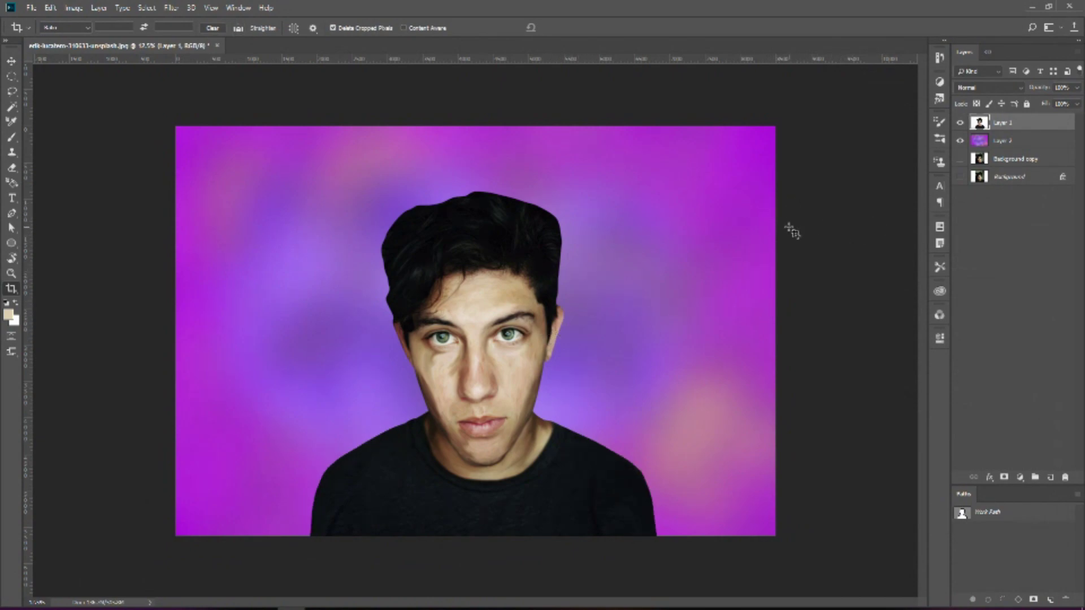
- Smudge the top of the hair on the portrait layer into spikes
{"action": "key", "text": "ctrl+plus"}
{"action": "left_click", "coordinate": [1003, 123]}
{"action": "left_click", "coordinate": [14, 293]}
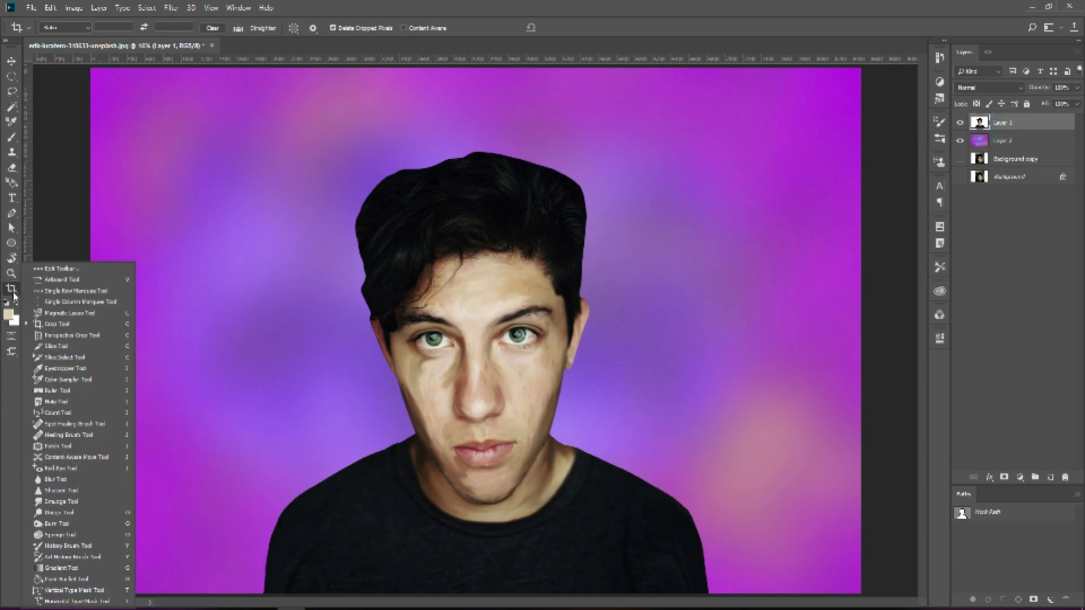
{"action": "left_click", "coordinate": [62, 502]}
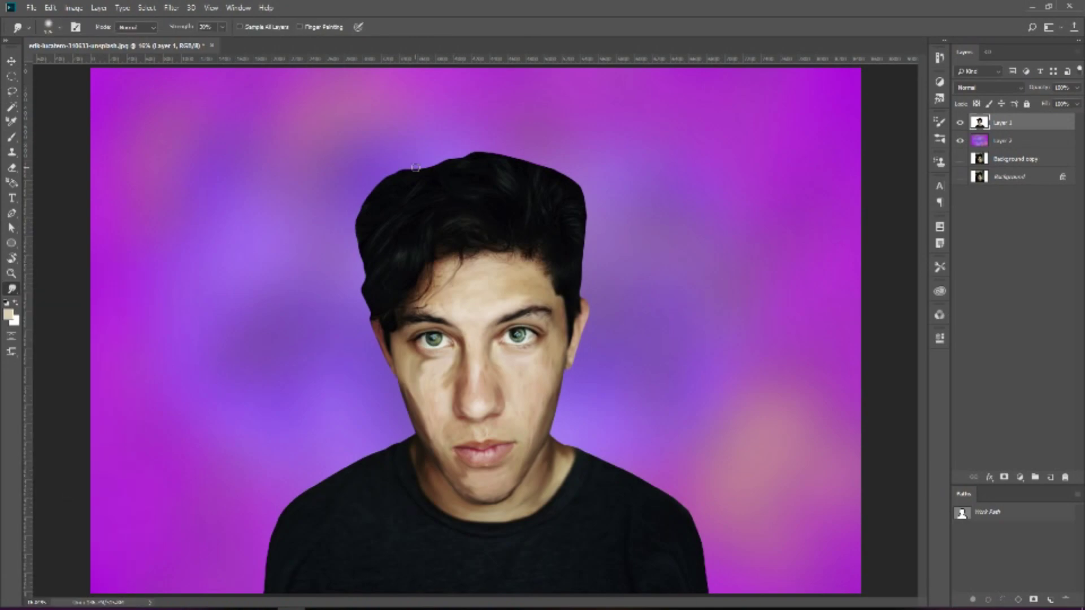
{"action": "mouse_move", "coordinate": [399, 167]}
{"action": "left_mouse_down"}
{"action": "mouse_move", "coordinate": [431, 165]}
{"action": "mouse_move", "coordinate": [390, 196]}
{"action": "left_mouse_up"}
- On a new layer, paint light-brown hair strands with a 10% opacity brush
{"action": "left_click", "coordinate": [1050, 477]}
{"action": "key", "text": "b"}
{"action": "left_click_drag", "start_coordinate": [199, 27], "coordinate": [188, 29]}
{"action": "mouse_move", "coordinate": [446, 236]}
{"action": "left_mouse_down"}
{"action": "mouse_move", "coordinate": [516, 218]}
{"action": "mouse_move", "coordinate": [491, 239]}
{"action": "mouse_move", "coordinate": [410, 267]}
{"action": "mouse_move", "coordinate": [547, 250]}
{"action": "mouse_move", "coordinate": [525, 226]}
{"action": "mouse_move", "coordinate": [551, 186]}
{"action": "mouse_move", "coordinate": [397, 288]}
{"action": "mouse_move", "coordinate": [402, 257]}
{"action": "mouse_move", "coordinate": [550, 232]}
{"action": "mouse_move", "coordinate": [452, 226]}
{"action": "mouse_move", "coordinate": [497, 187]}
{"action": "left_mouse_up"}
- Set the hair strokes layer's blend mode to Hard Light
{"action": "left_click", "coordinate": [973, 87]}
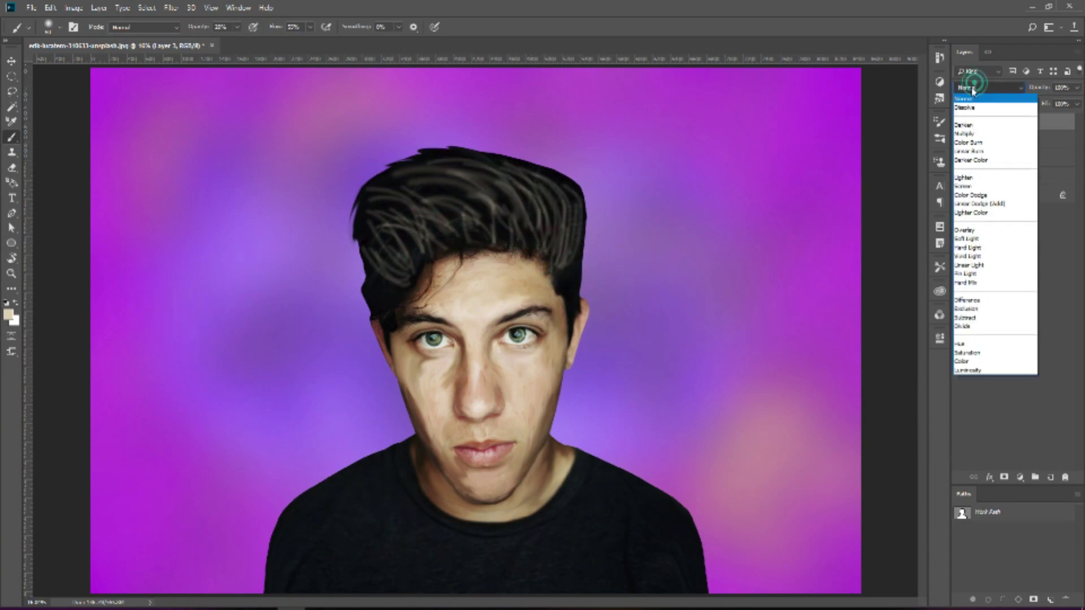
{"action": "left_click", "coordinate": [964, 134]}
{"action": "left_click", "coordinate": [973, 87]}
{"action": "key", "text": "Down"}
{"action": "key", "text": "Down"}
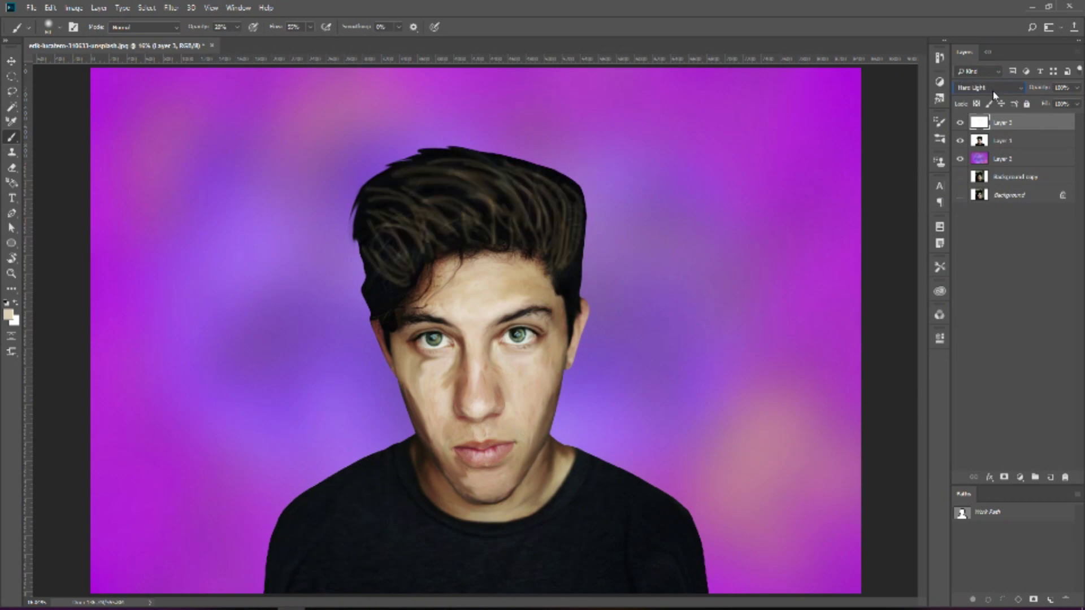
- Stamp the visible portrait and strokes layers into a merged Layer 3 copy
{"action": "left_click", "coordinate": [1012, 144], "text": "ctrl"}
{"action": "left_click", "coordinate": [960, 159]}
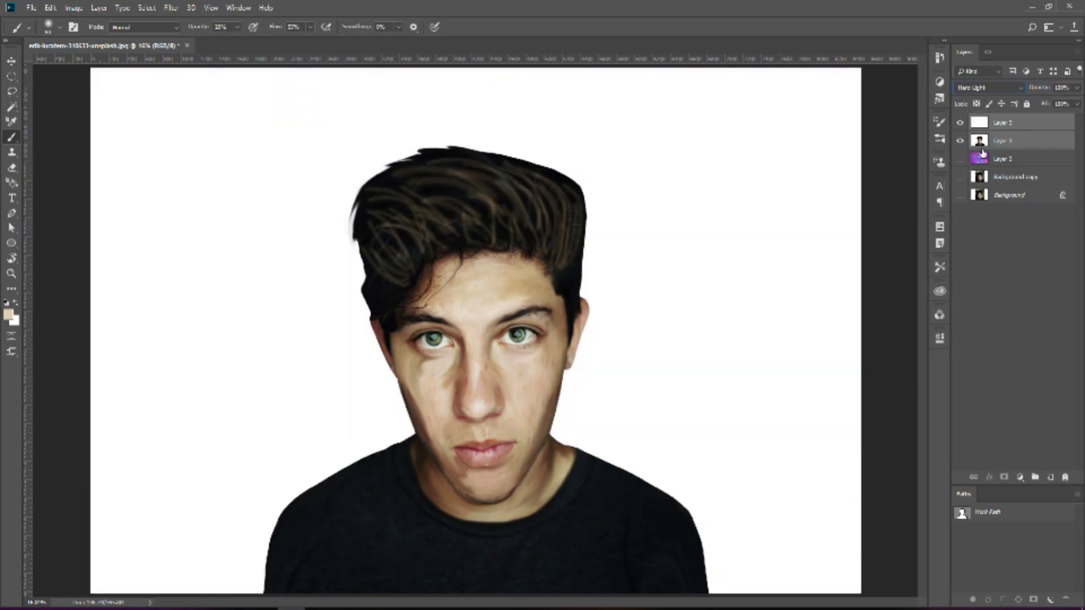
{"action": "left_click", "coordinate": [1022, 140], "text": "shift"}
{"action": "key", "text": "ctrl+j"}
{"action": "key", "text": "ctrl+e"}
{"action": "key", "text": "ctrl+g"}
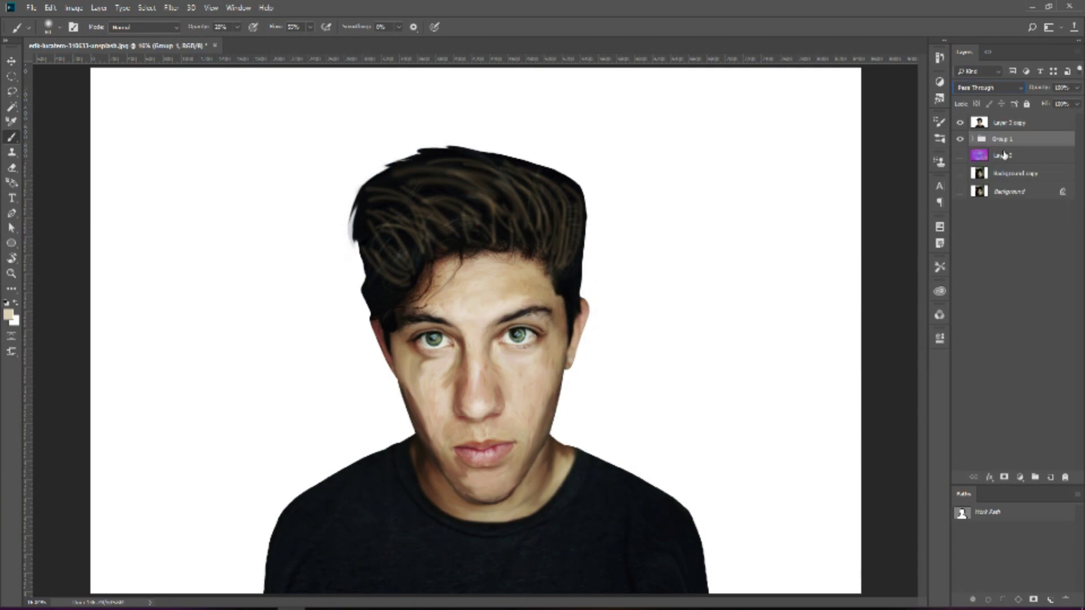
- Show the purple Layer 2, select Layer 3 copy, and choose the Smudge tool
{"action": "left_click", "coordinate": [959, 140]}
{"action": "left_click", "coordinate": [1009, 122]}
{"action": "key", "text": "ctrl+plus"}
{"action": "left_click", "coordinate": [12, 289]}
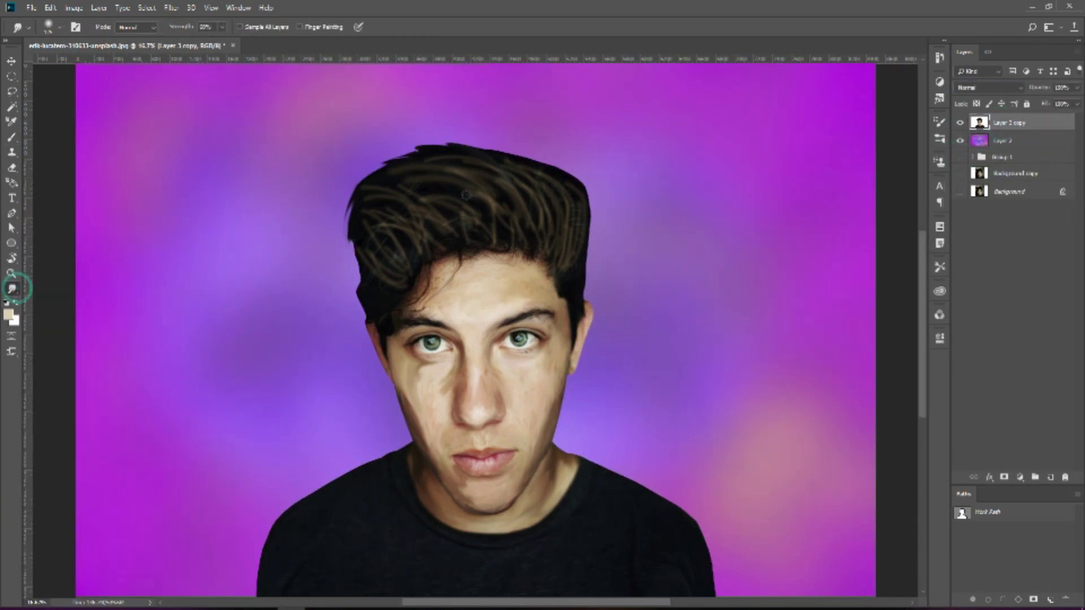
- Smudge the flat hair top into spikes and pull dark strands onto the forehead
{"action": "mouse_move", "coordinate": [471, 160]}
{"action": "left_mouse_down"}
{"action": "mouse_move", "coordinate": [533, 213]}
{"action": "mouse_move", "coordinate": [509, 177]}
{"action": "mouse_move", "coordinate": [562, 206]}
{"action": "mouse_move", "coordinate": [360, 281]}
{"action": "mouse_move", "coordinate": [373, 266]}
{"action": "mouse_move", "coordinate": [382, 282]}
{"action": "mouse_move", "coordinate": [364, 291]}
{"action": "mouse_move", "coordinate": [362, 313]}
{"action": "left_mouse_up"}
{"action": "left_click_drag", "start_coordinate": [562, 232], "coordinate": [569, 291]}
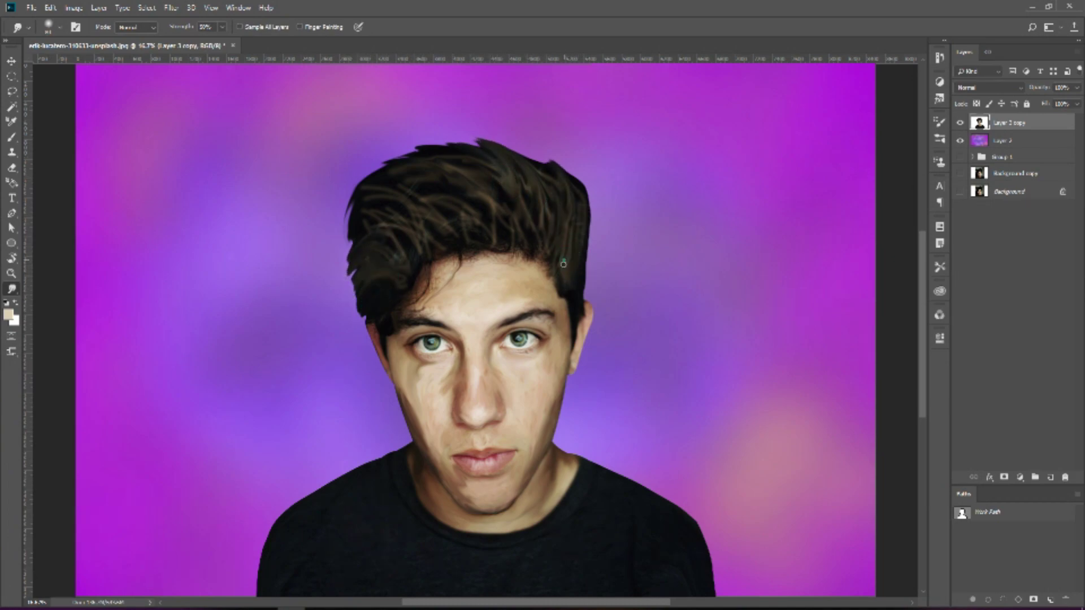
{"action": "mouse_move", "coordinate": [424, 279]}
{"action": "left_mouse_down"}
{"action": "mouse_move", "coordinate": [414, 294]}
{"action": "mouse_move", "coordinate": [423, 307]}
{"action": "left_mouse_up"}
{"action": "mouse_move", "coordinate": [465, 261]}
{"action": "left_mouse_down"}
{"action": "mouse_move", "coordinate": [402, 313]}
{"action": "mouse_move", "coordinate": [442, 315]}
{"action": "left_mouse_up"}
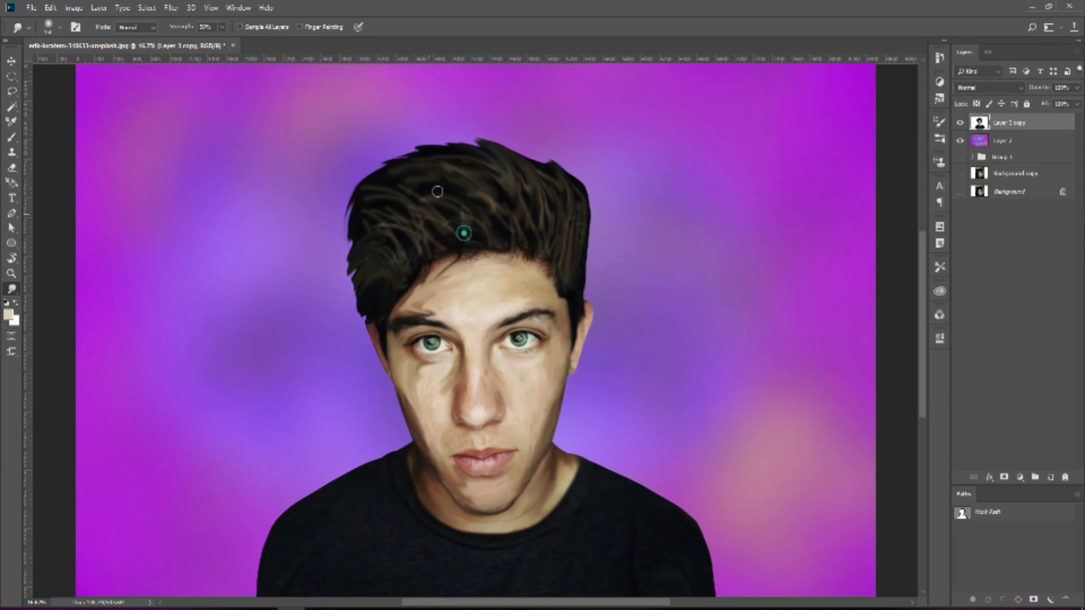
{"action": "mouse_move", "coordinate": [453, 153]}
{"action": "left_mouse_down"}
{"action": "mouse_move", "coordinate": [565, 184]}
{"action": "mouse_move", "coordinate": [581, 243]}
{"action": "mouse_move", "coordinate": [582, 213]}
{"action": "left_mouse_up"}
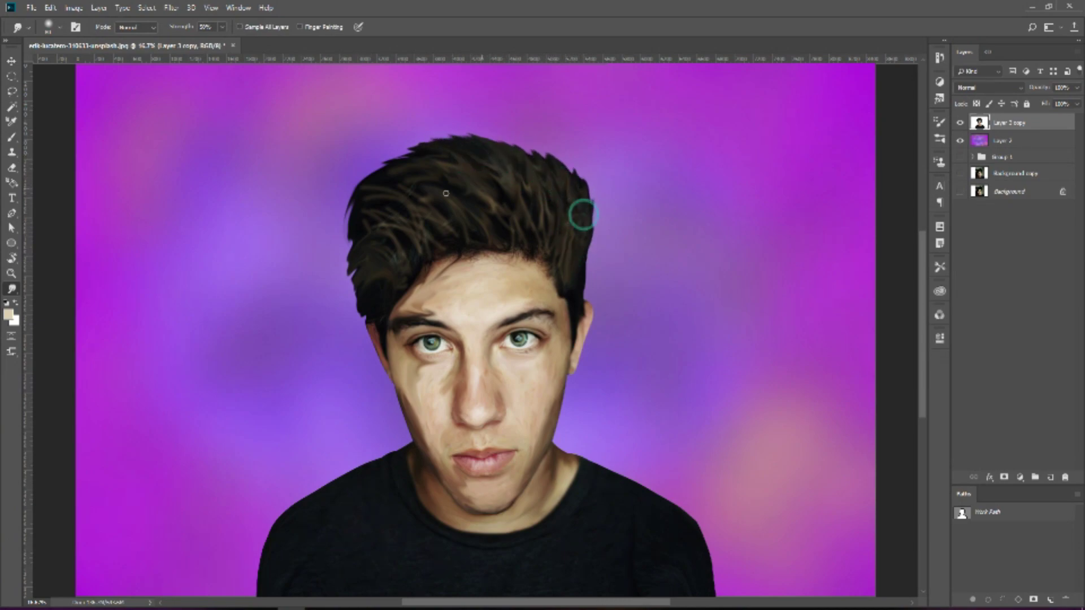
- Reshape strands along the right, left and top edges of the hair
{"action": "left_click_drag", "start_coordinate": [451, 242], "coordinate": [437, 219]}
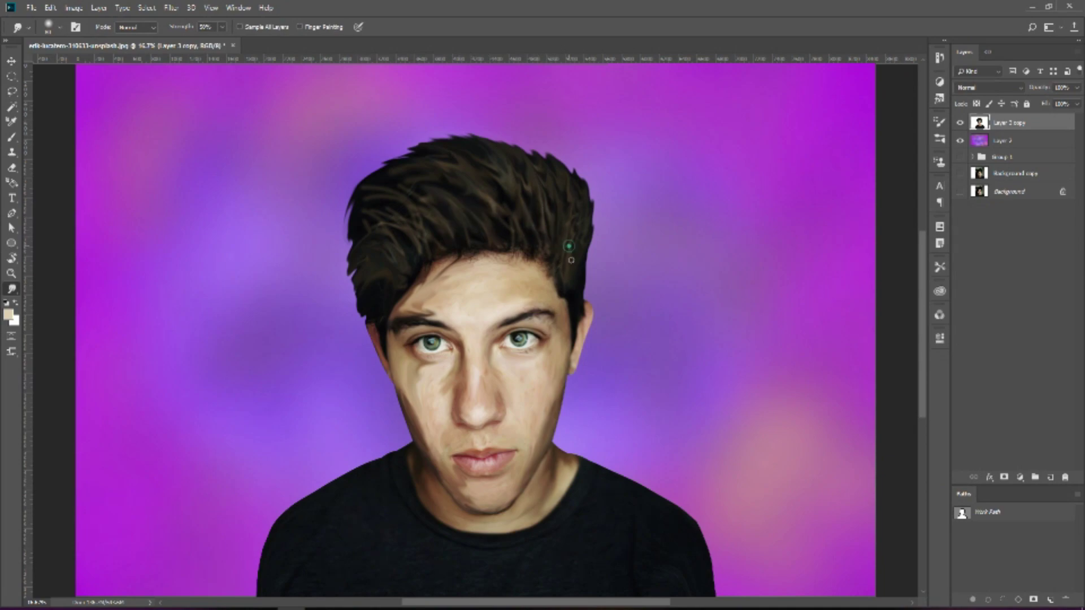
{"action": "mouse_move", "coordinate": [569, 247]}
{"action": "left_mouse_down"}
{"action": "mouse_move", "coordinate": [542, 166]}
{"action": "mouse_move", "coordinate": [528, 146]}
{"action": "mouse_move", "coordinate": [508, 153]}
{"action": "left_mouse_up"}
{"action": "left_click_drag", "start_coordinate": [578, 192], "coordinate": [569, 165]}
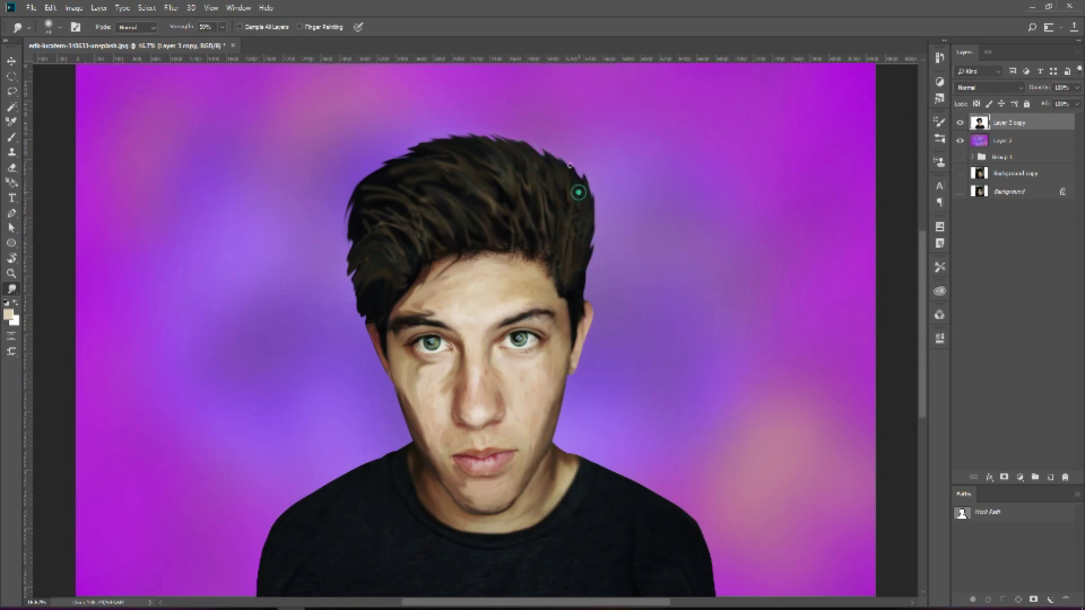
{"action": "left_click_drag", "start_coordinate": [584, 270], "coordinate": [578, 296]}
{"action": "right_click", "coordinate": [589, 274]}
{"action": "key", "text": "Escape"}
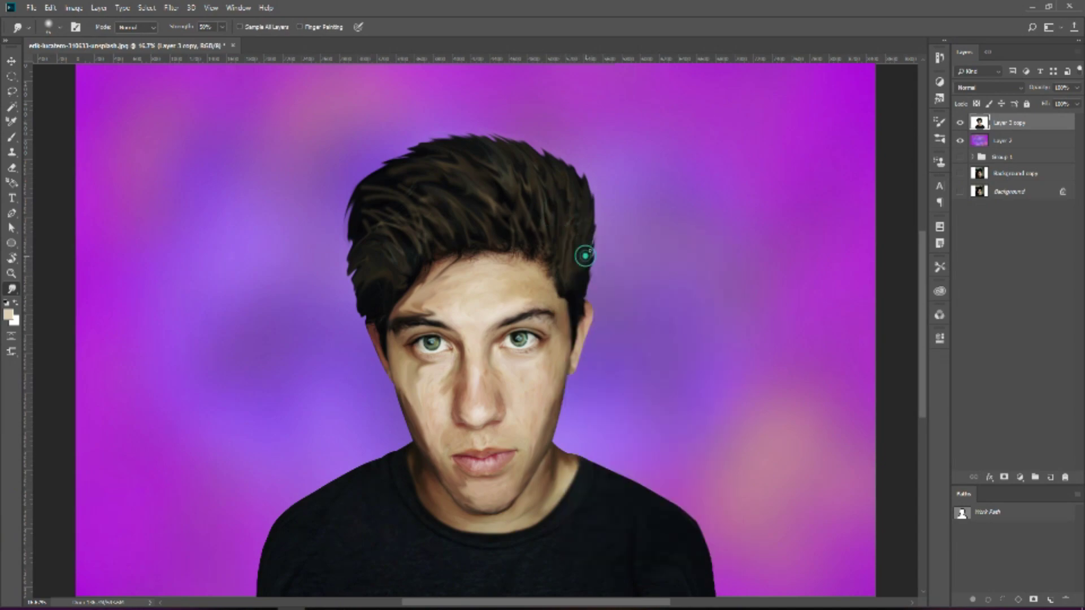
{"action": "mouse_move", "coordinate": [373, 236]}
{"action": "left_mouse_down"}
{"action": "mouse_move", "coordinate": [363, 279]}
{"action": "mouse_move", "coordinate": [373, 299]}
{"action": "left_mouse_up"}
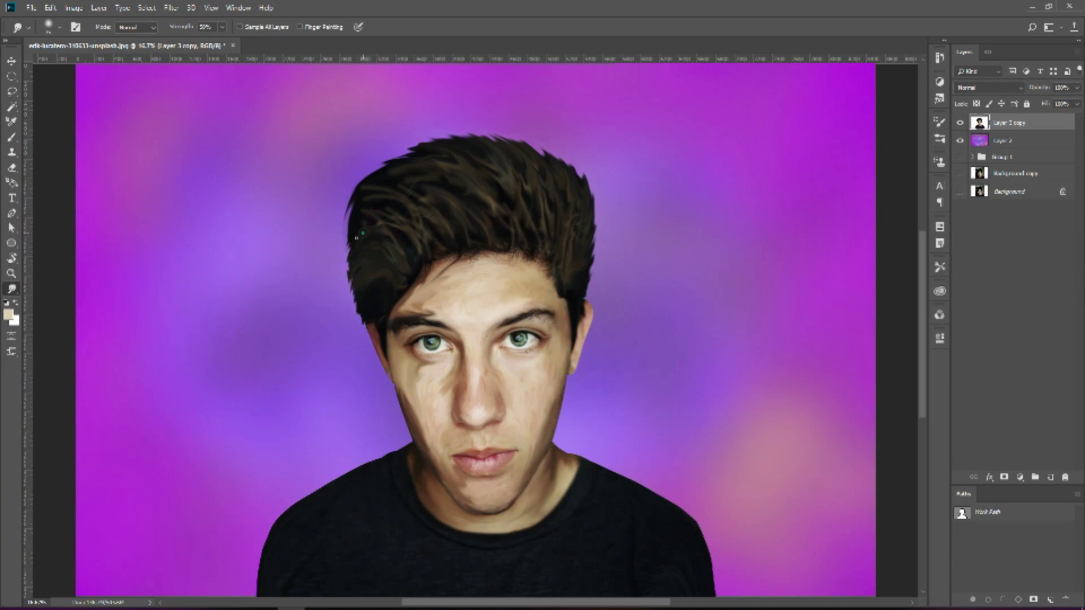
{"action": "mouse_move", "coordinate": [451, 162]}
{"action": "left_mouse_down"}
{"action": "mouse_move", "coordinate": [388, 170]}
{"action": "mouse_move", "coordinate": [368, 209]}
{"action": "mouse_move", "coordinate": [390, 224]}
{"action": "mouse_move", "coordinate": [365, 209]}
{"action": "mouse_move", "coordinate": [364, 258]}
{"action": "mouse_move", "coordinate": [429, 160]}
{"action": "mouse_move", "coordinate": [409, 161]}
{"action": "mouse_move", "coordinate": [395, 167]}
{"action": "mouse_move", "coordinate": [538, 167]}
{"action": "mouse_move", "coordinate": [572, 189]}
{"action": "mouse_move", "coordinate": [557, 178]}
{"action": "left_mouse_up"}
- Smear the left, lower-left and top-left hair strands outward and downward
{"action": "mouse_move", "coordinate": [383, 189]}
{"action": "left_mouse_down"}
{"action": "mouse_move", "coordinate": [351, 199]}
{"action": "mouse_move", "coordinate": [378, 209]}
{"action": "mouse_move", "coordinate": [339, 226]}
{"action": "mouse_move", "coordinate": [448, 203]}
{"action": "mouse_move", "coordinate": [363, 207]}
{"action": "mouse_move", "coordinate": [361, 247]}
{"action": "mouse_move", "coordinate": [339, 261]}
{"action": "mouse_move", "coordinate": [365, 261]}
{"action": "left_mouse_up"}
{"action": "mouse_move", "coordinate": [429, 231]}
{"action": "left_mouse_down"}
{"action": "mouse_move", "coordinate": [395, 184]}
{"action": "mouse_move", "coordinate": [367, 188]}
{"action": "mouse_move", "coordinate": [346, 235]}
{"action": "mouse_move", "coordinate": [357, 247]}
{"action": "left_mouse_up"}
{"action": "mouse_move", "coordinate": [388, 288]}
{"action": "left_mouse_down"}
{"action": "mouse_move", "coordinate": [349, 239]}
{"action": "mouse_move", "coordinate": [343, 249]}
{"action": "mouse_move", "coordinate": [342, 223]}
{"action": "left_mouse_up"}
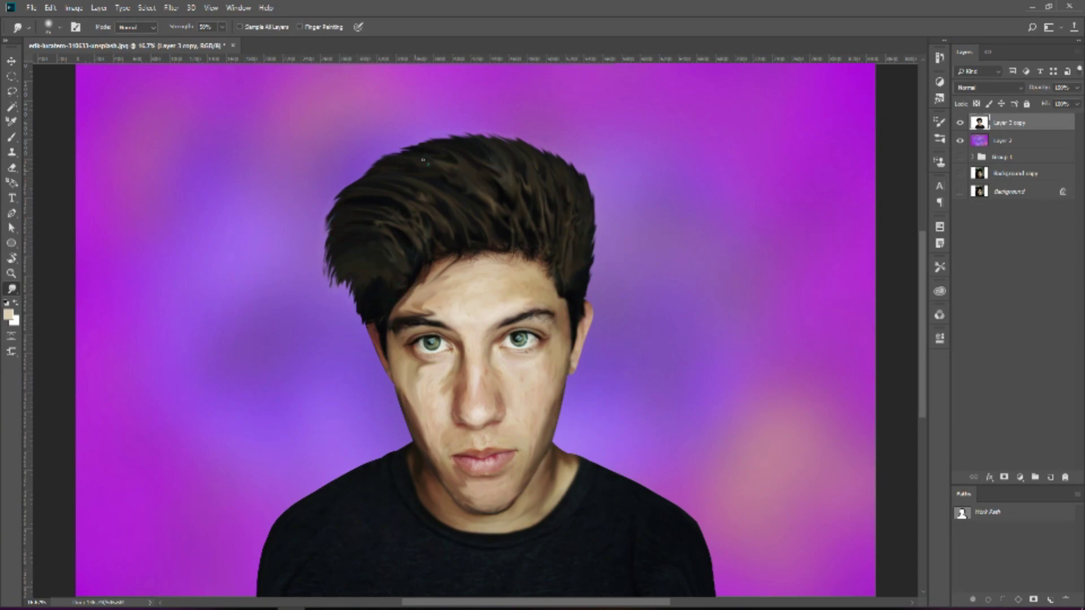
{"action": "left_click_drag", "start_coordinate": [391, 177], "coordinate": [383, 189]}
{"action": "left_click_drag", "start_coordinate": [355, 229], "coordinate": [350, 254]}
{"action": "mouse_move", "coordinate": [514, 154]}
{"action": "left_mouse_down"}
{"action": "mouse_move", "coordinate": [418, 161]}
{"action": "mouse_move", "coordinate": [387, 184]}
{"action": "mouse_move", "coordinate": [339, 178]}
{"action": "left_mouse_up"}
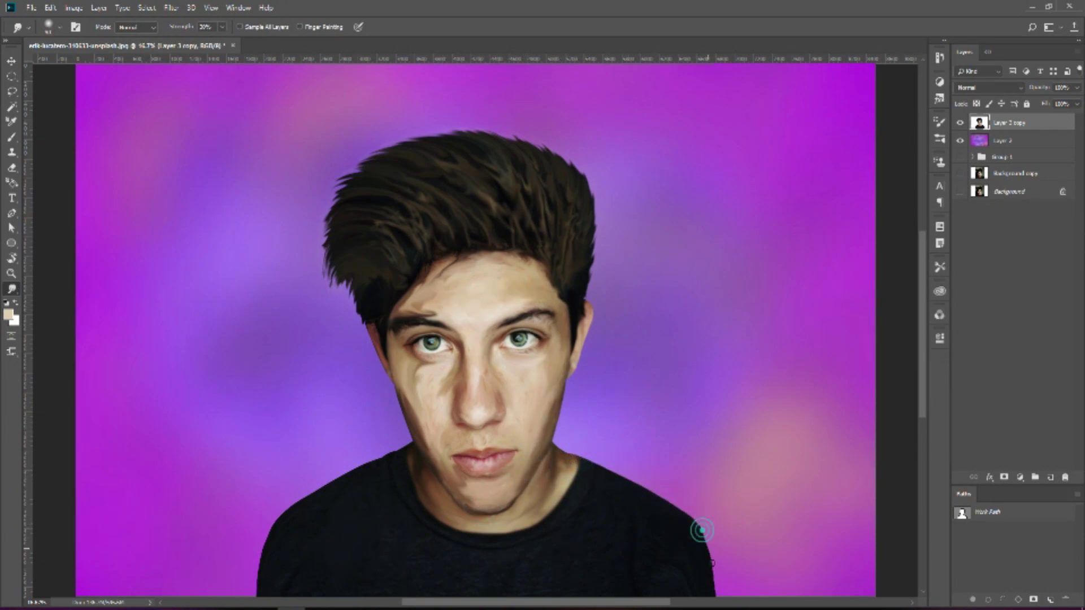
- Smudge the shirt's left edge and soften the dark shirt area
{"action": "scroll", "coordinate": [707, 582], "scroll_direction": "down", "scroll_amount": 3}
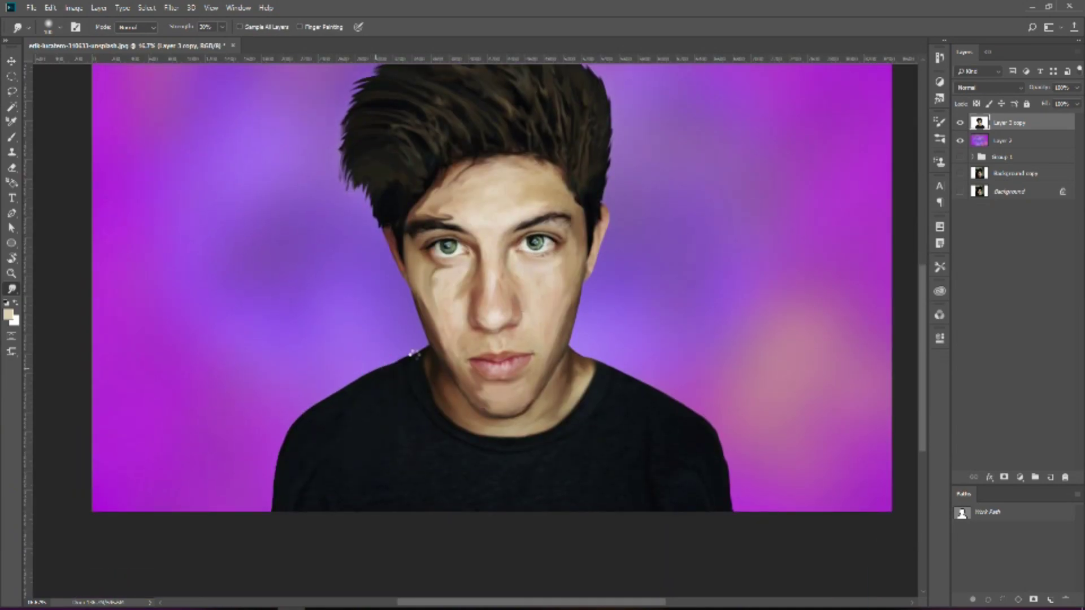
{"action": "left_click_drag", "start_coordinate": [356, 378], "coordinate": [274, 503]}
{"action": "left_click_drag", "start_coordinate": [486, 437], "coordinate": [542, 487]}
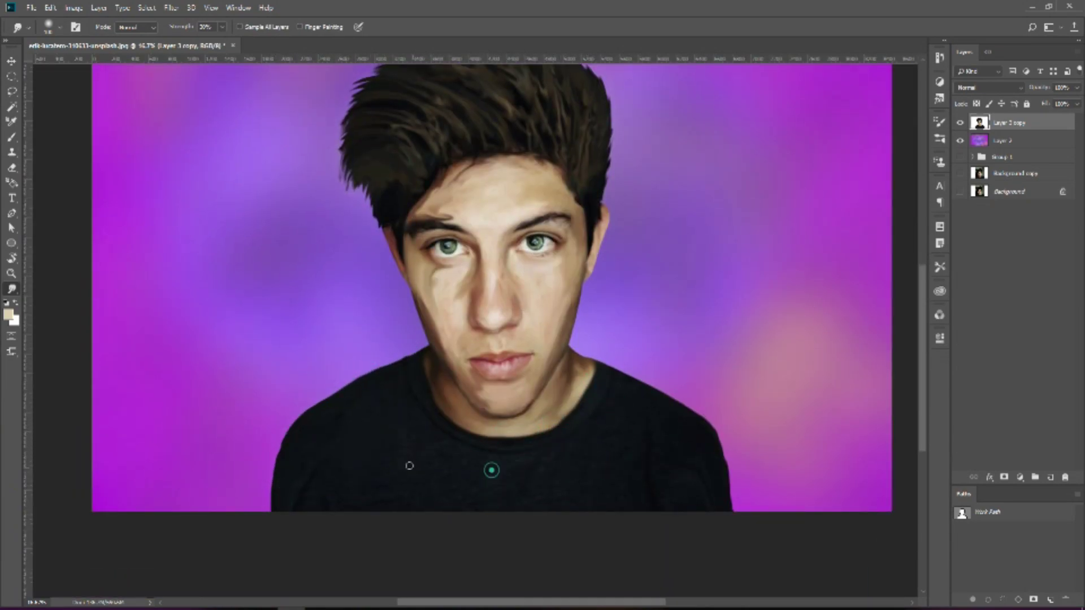
- Add an empty Layer 4 and heal rough skin on the upper forehead
{"action": "left_click", "coordinate": [1051, 478]}
{"action": "left_click", "coordinate": [1051, 478]}
{"action": "scroll", "coordinate": [539, 264], "scroll_direction": "up", "scroll_amount": 2}
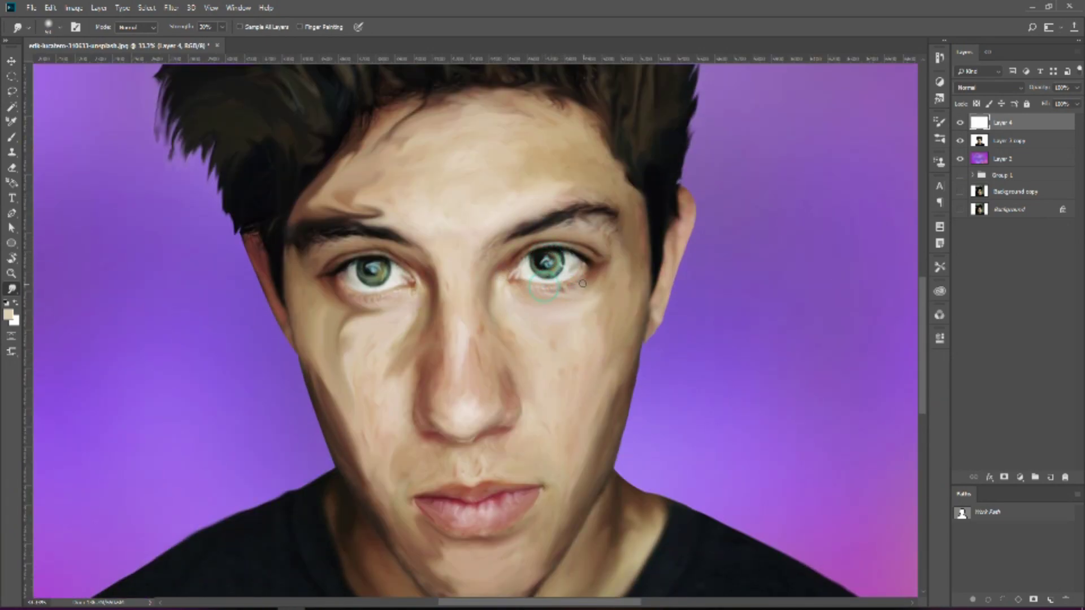
{"action": "left_click", "coordinate": [1037, 141]}
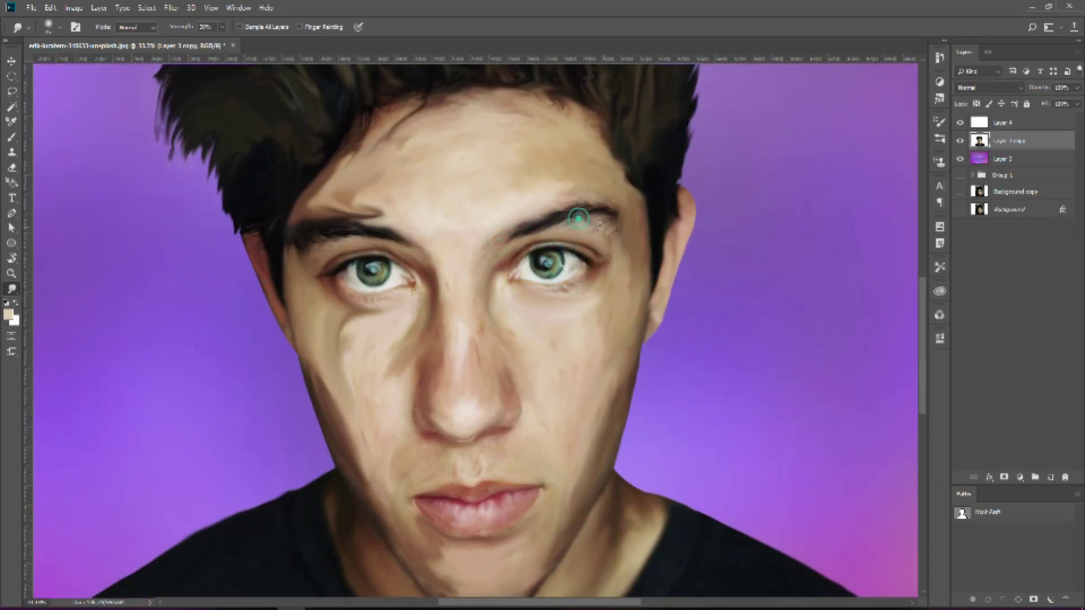
{"action": "key", "text": "alt+bracketright"}
{"action": "key", "text": "j"}
{"action": "mouse_move", "coordinate": [415, 136]}
{"action": "left_mouse_down"}
{"action": "mouse_move", "coordinate": [412, 116]}
{"action": "mouse_move", "coordinate": [454, 138]}
{"action": "left_mouse_up"}
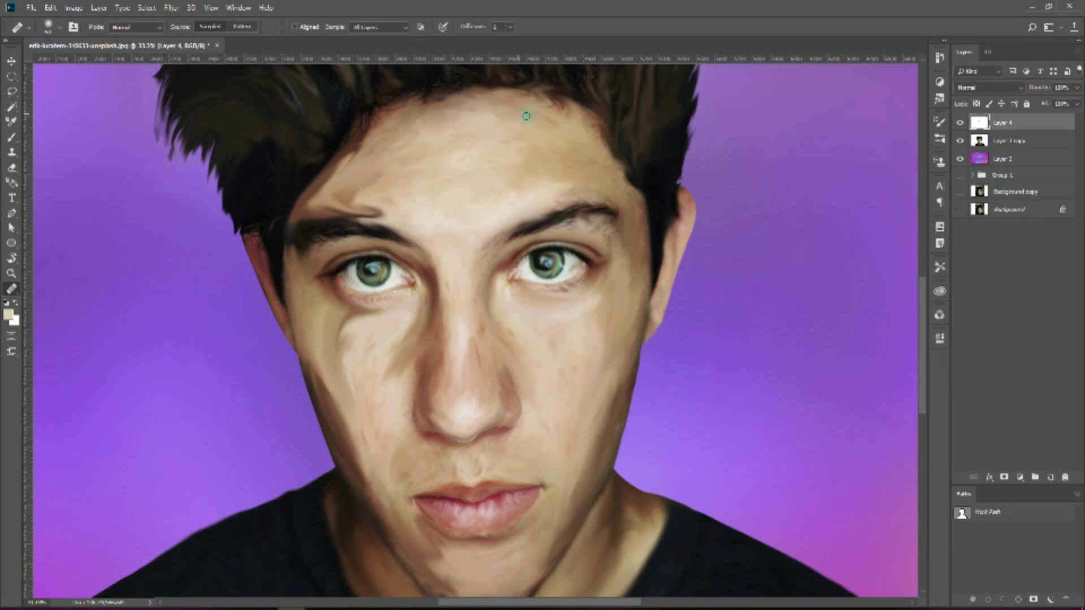
- Heal the dark brow fold, then shrink the healing brush
{"action": "left_click_drag", "start_coordinate": [356, 193], "coordinate": [374, 199]}
{"action": "left_click", "coordinate": [383, 137], "text": "alt"}
{"action": "right_click", "coordinate": [349, 191]}
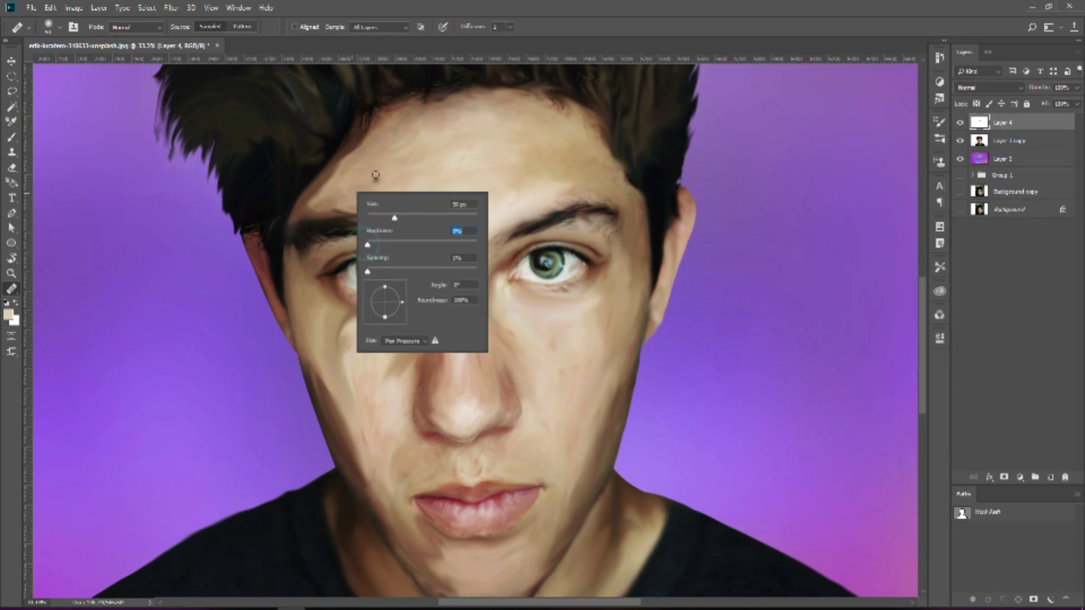
{"action": "key", "text": "Return"}
- Clone-stamp clean skin over the temple's purple blotch and the forehead above the eyebrow
{"action": "left_click", "coordinate": [11, 152]}
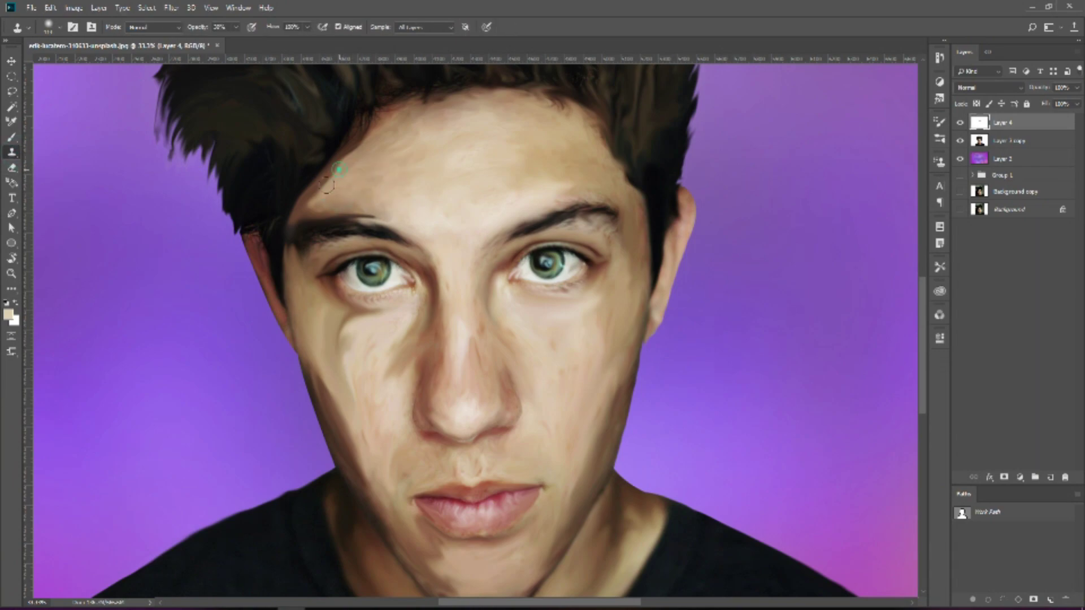
{"action": "left_click", "coordinate": [383, 214]}
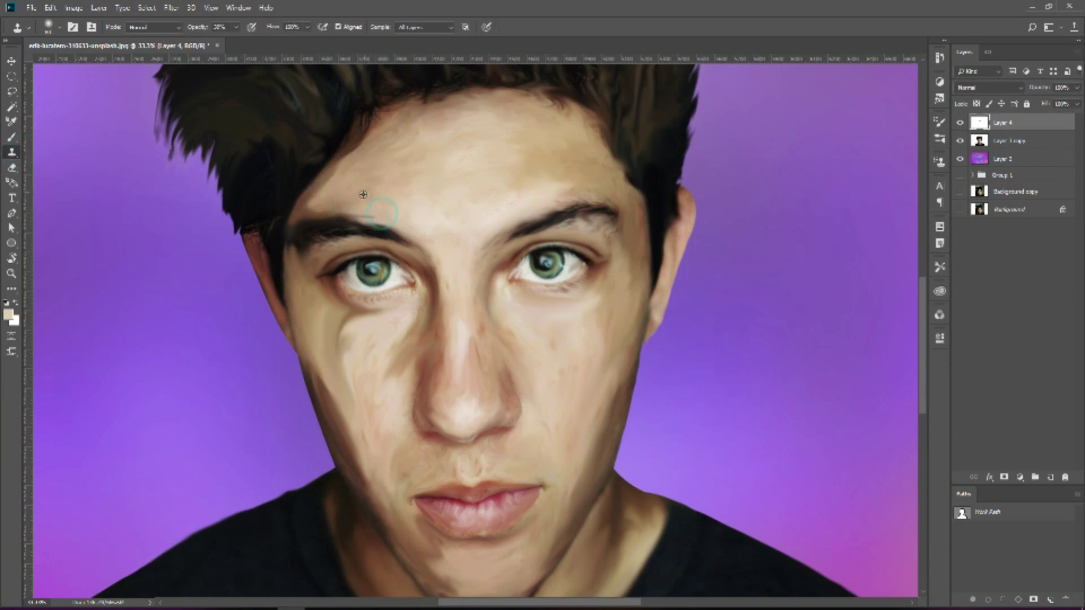
{"action": "left_click_drag", "start_coordinate": [292, 222], "coordinate": [296, 225]}
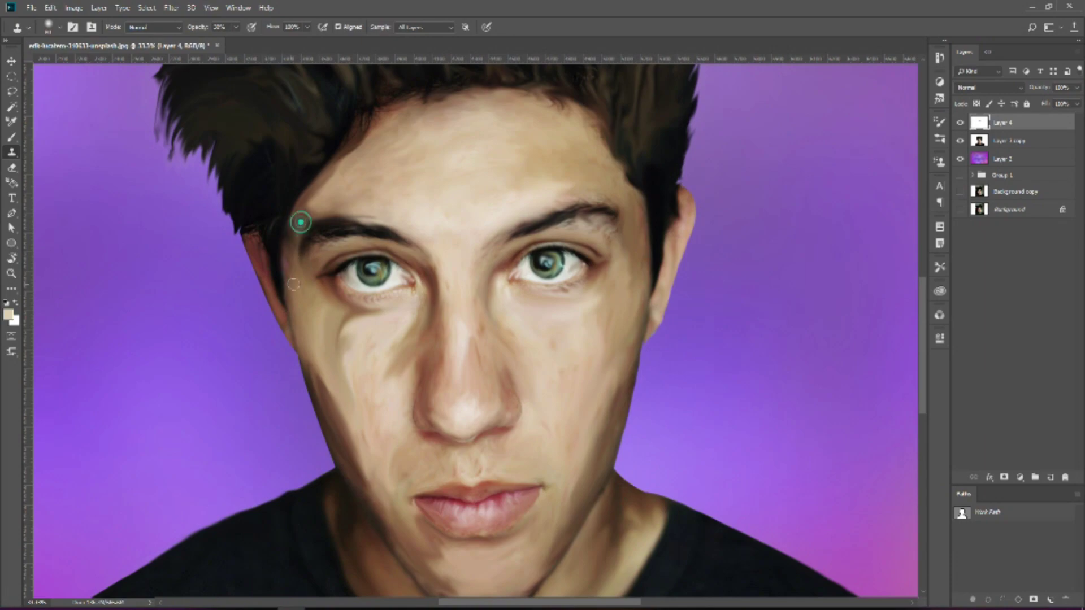
{"action": "left_click_drag", "start_coordinate": [296, 225], "coordinate": [295, 226]}
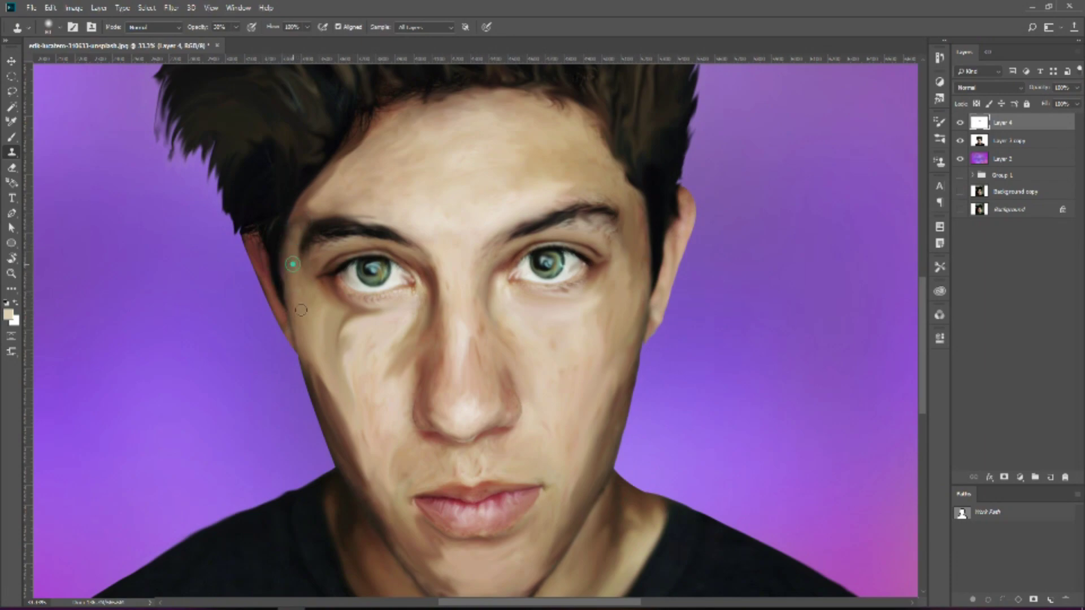
{"action": "left_click_drag", "start_coordinate": [292, 216], "coordinate": [337, 190]}
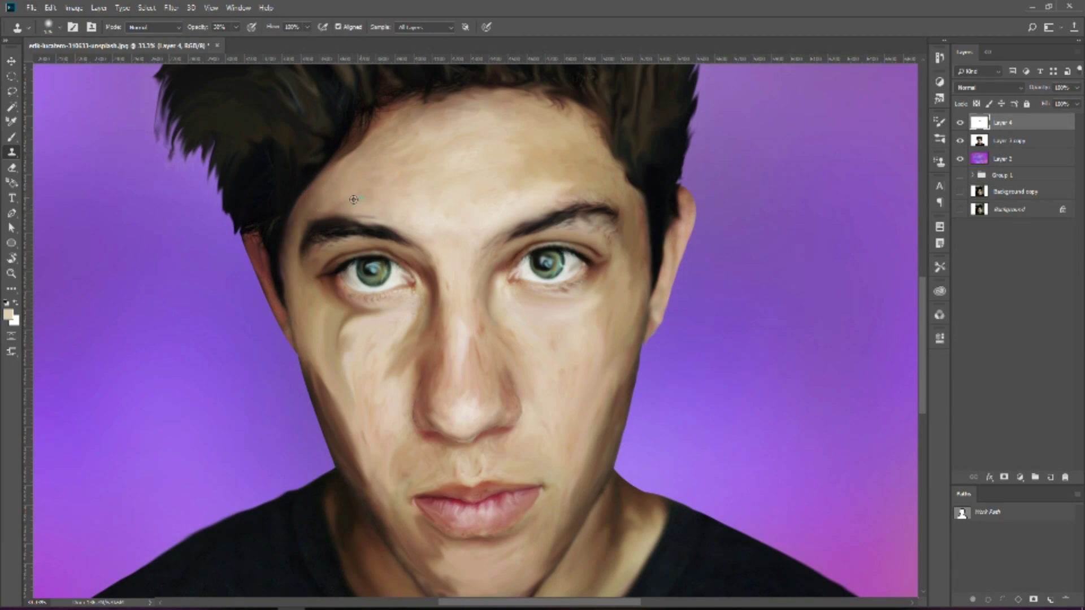
{"action": "mouse_move", "coordinate": [317, 196]}
{"action": "left_mouse_down"}
{"action": "mouse_move", "coordinate": [306, 206]}
{"action": "mouse_move", "coordinate": [318, 207]}
{"action": "left_mouse_up"}
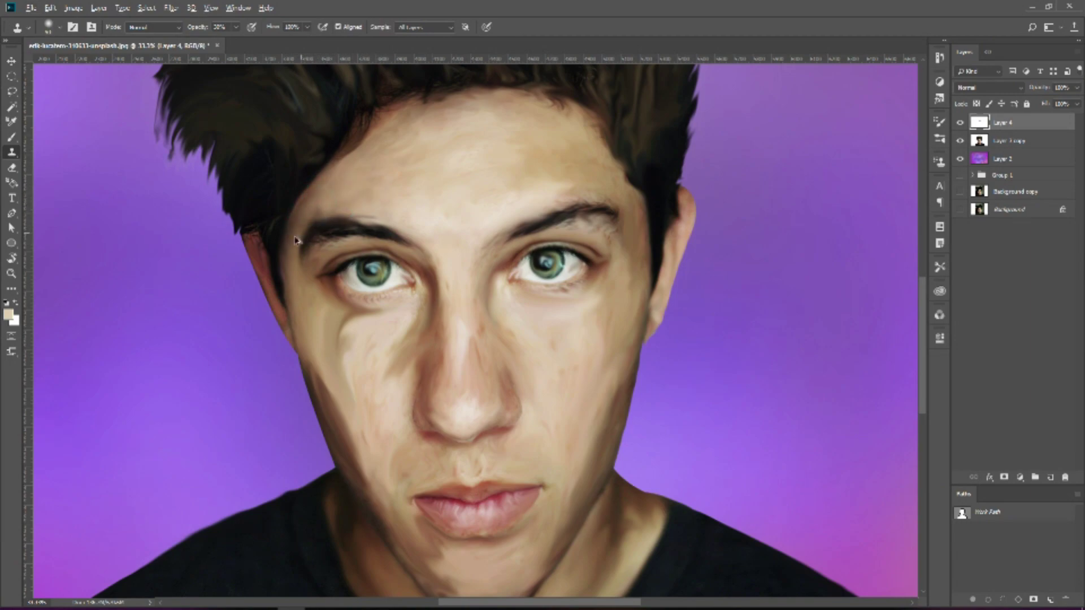
- Clone-stamp the left cheek and the jaw between cheek and chin
{"action": "mouse_move", "coordinate": [343, 337]}
{"action": "left_mouse_down"}
{"action": "mouse_move", "coordinate": [356, 368]}
{"action": "mouse_move", "coordinate": [269, 240]}
{"action": "left_mouse_up"}
{"action": "scroll", "coordinate": [289, 315], "scroll_direction": "down", "scroll_amount": 3}
{"action": "left_click_drag", "start_coordinate": [259, 136], "coordinate": [279, 125]}
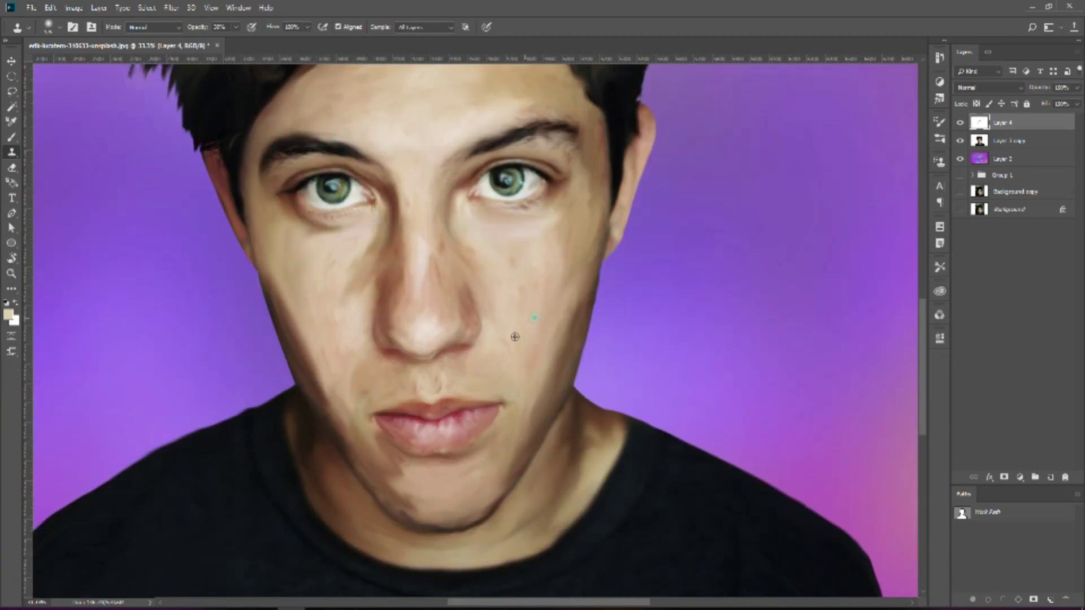
{"action": "mouse_move", "coordinate": [302, 347]}
{"action": "left_mouse_down"}
{"action": "mouse_move", "coordinate": [344, 376]}
{"action": "mouse_move", "coordinate": [384, 459]}
{"action": "mouse_move", "coordinate": [364, 460]}
{"action": "left_mouse_up"}
- Soften the darker chin patch and zoom out to the whole portrait
{"action": "left_click_drag", "start_coordinate": [434, 276], "coordinate": [433, 294]}
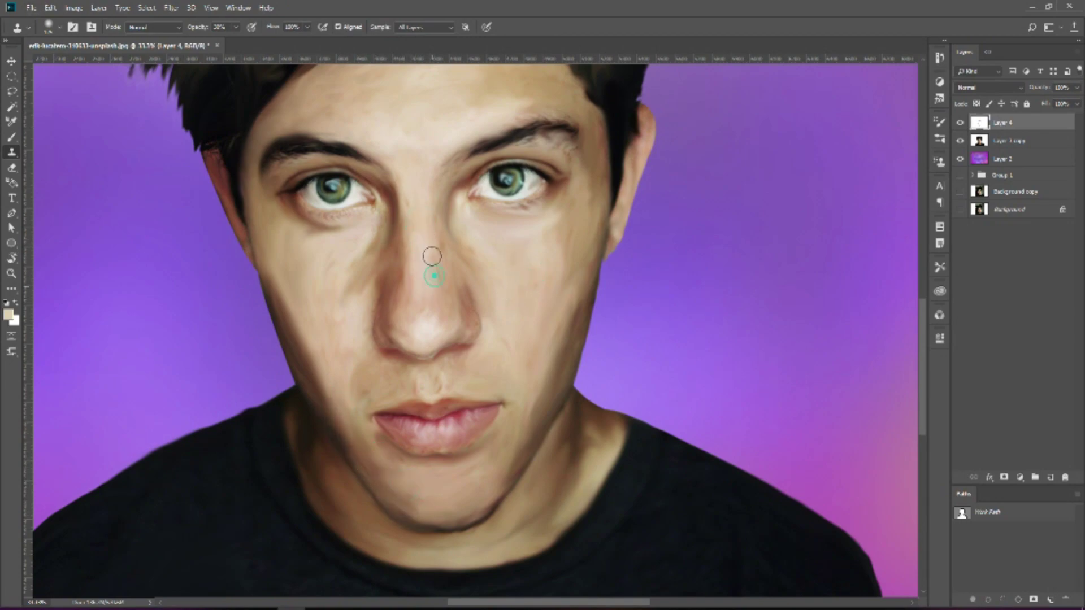
{"action": "key", "text": "ctrl+minus"}
{"action": "key", "text": "ctrl+minus"}
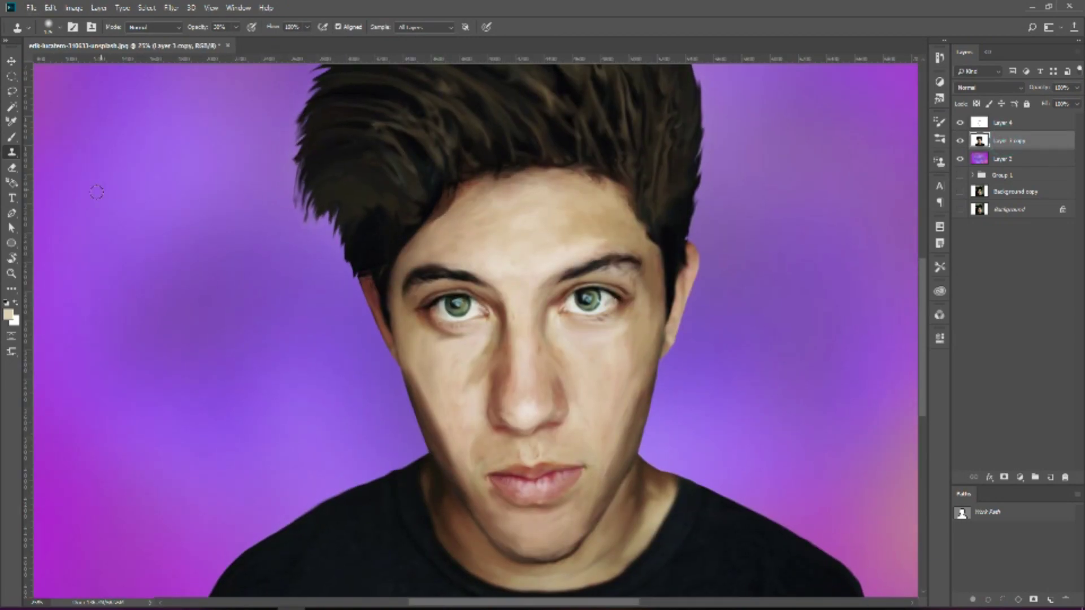
{"action": "key", "text": "e"}
- Browse the brush preset list and pick a brush
{"action": "right_click", "coordinate": [192, 192]}
{"action": "scroll", "coordinate": [266, 368], "scroll_direction": "down", "scroll_amount": 3}
{"action": "scroll", "coordinate": [316, 434], "scroll_direction": "down", "scroll_amount": 2}
{"action": "scroll", "coordinate": [315, 434], "scroll_direction": "down", "scroll_amount": 2}
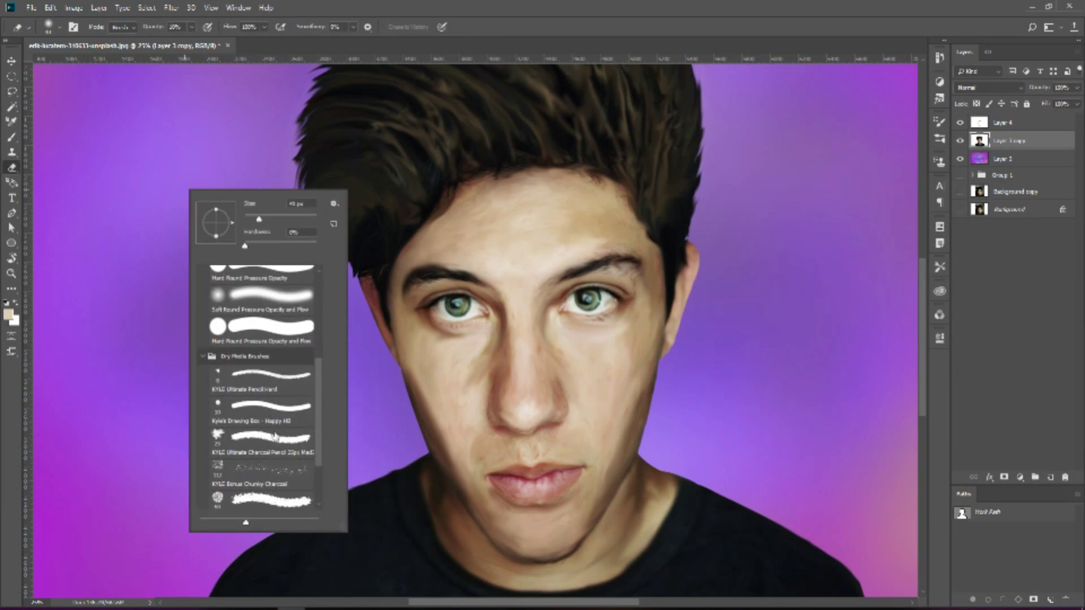
{"action": "key", "text": "b"}
{"action": "left_click", "coordinate": [159, 366]}
{"action": "scroll", "coordinate": [305, 243], "scroll_direction": "up", "scroll_amount": 1}
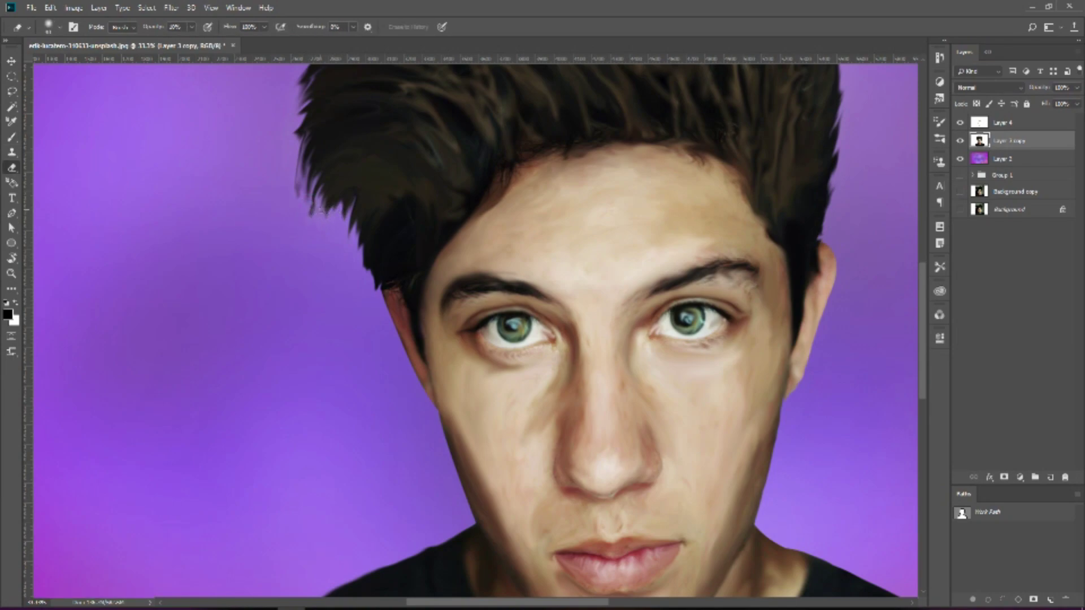
- Browse the Wet Media Brushes and choose a large textured concept brush preset
{"action": "right_click", "coordinate": [308, 226]}
{"action": "left_click", "coordinate": [313, 389]}
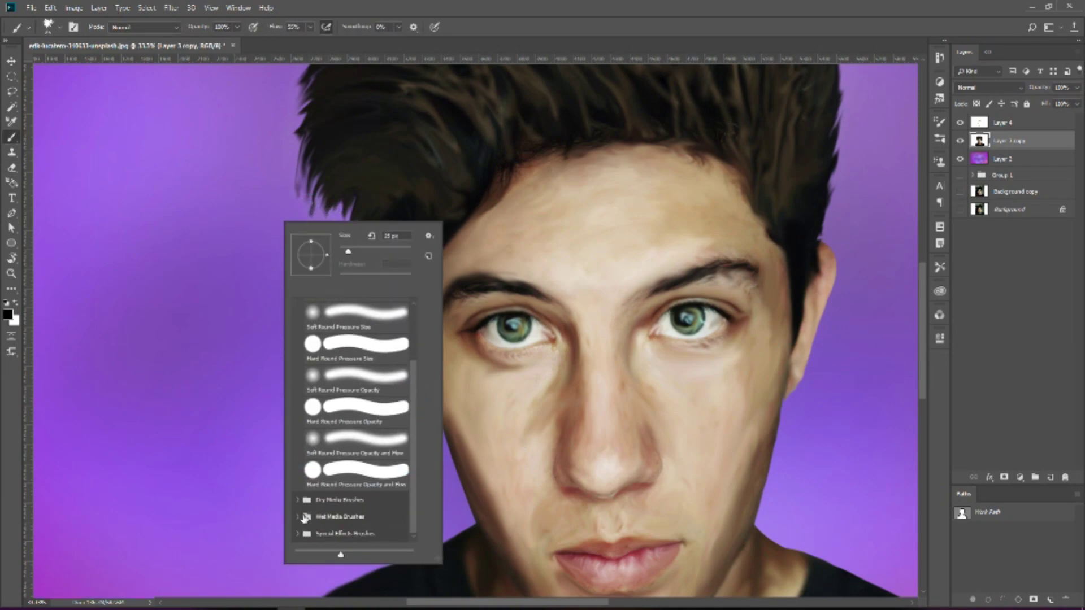
{"action": "left_click", "coordinate": [12, 168]}
{"action": "right_click", "coordinate": [321, 240]}
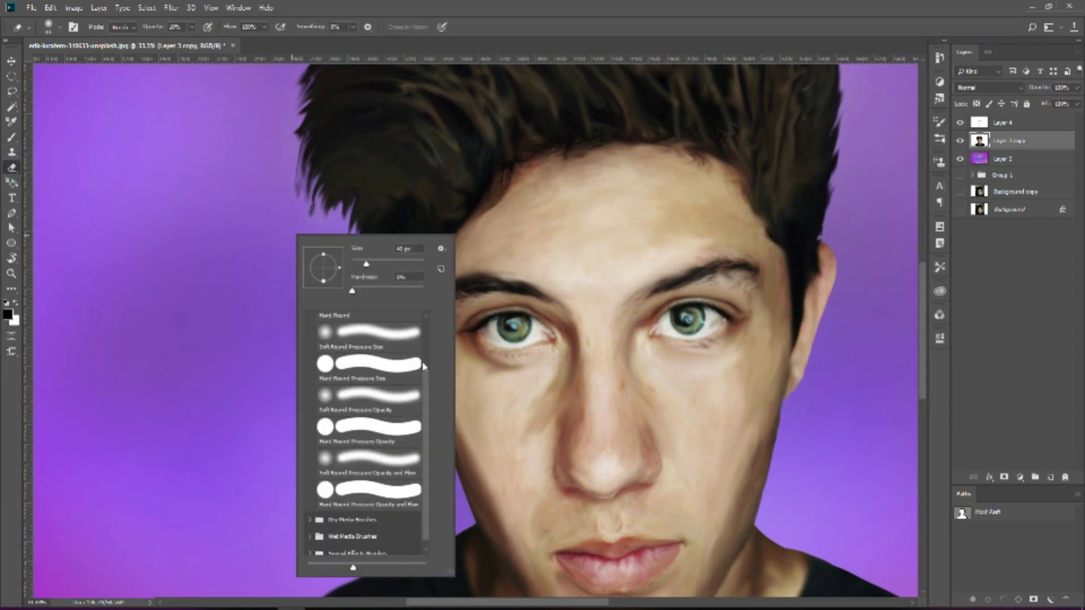
{"action": "left_click", "coordinate": [320, 530]}
{"action": "scroll", "coordinate": [367, 453], "scroll_direction": "down", "scroll_amount": 3}
{"action": "scroll", "coordinate": [367, 452], "scroll_direction": "down", "scroll_amount": 3}
{"action": "left_click", "coordinate": [350, 467]}
{"action": "scroll", "coordinate": [349, 467], "scroll_direction": "down", "scroll_amount": 3}
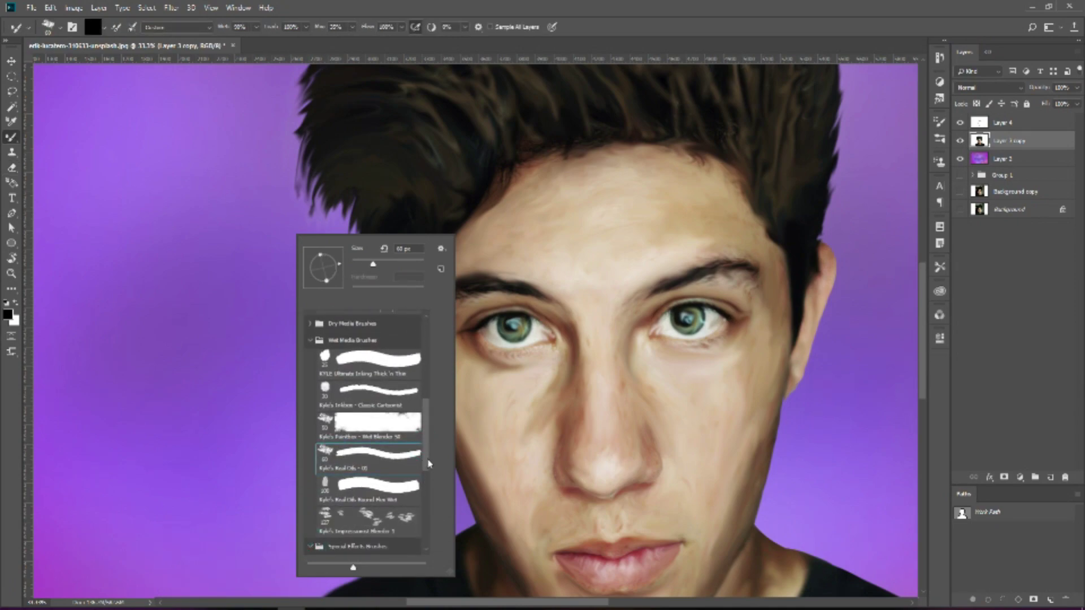
{"action": "scroll", "coordinate": [354, 457], "scroll_direction": "down", "scroll_amount": 4}
{"action": "left_click", "coordinate": [356, 449]}
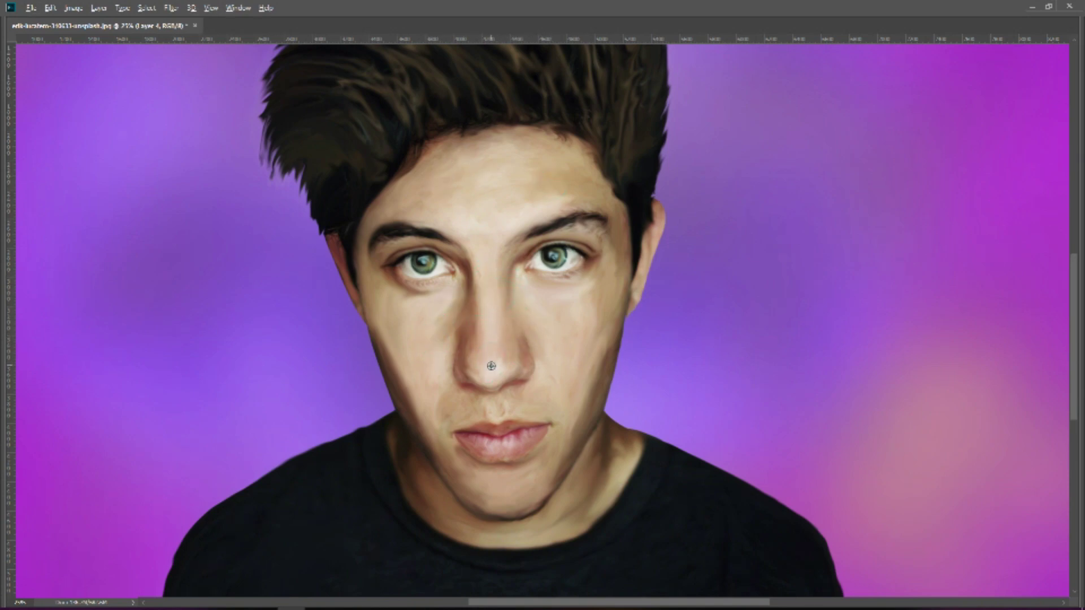
- Clone clean skin from beside the nose over the nose area
{"action": "left_click", "coordinate": [455, 341], "text": "alt"}
{"action": "left_click_drag", "start_coordinate": [463, 321], "coordinate": [446, 334]}
{"action": "right_click", "coordinate": [613, 263]}
{"action": "key", "text": "Escape"}
- Clone smooth skin down the cheek and forehead skin onto the nose
{"action": "left_click", "coordinate": [598, 332], "text": "alt"}
{"action": "left_click", "coordinate": [420, 336], "text": "alt"}
{"action": "left_click_drag", "start_coordinate": [382, 323], "coordinate": [466, 487]}
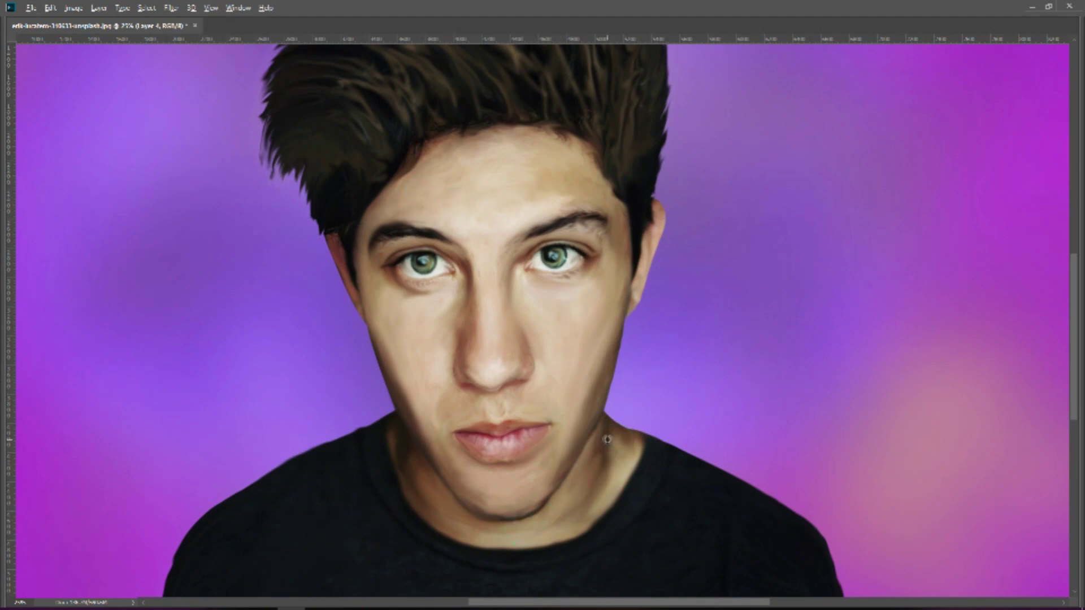
{"action": "left_click", "coordinate": [523, 185], "text": "alt"}
{"action": "left_click", "coordinate": [478, 300]}
{"action": "left_click", "coordinate": [538, 302], "text": "alt"}
{"action": "key", "text": "Tab"}
{"action": "key", "text": "o"}
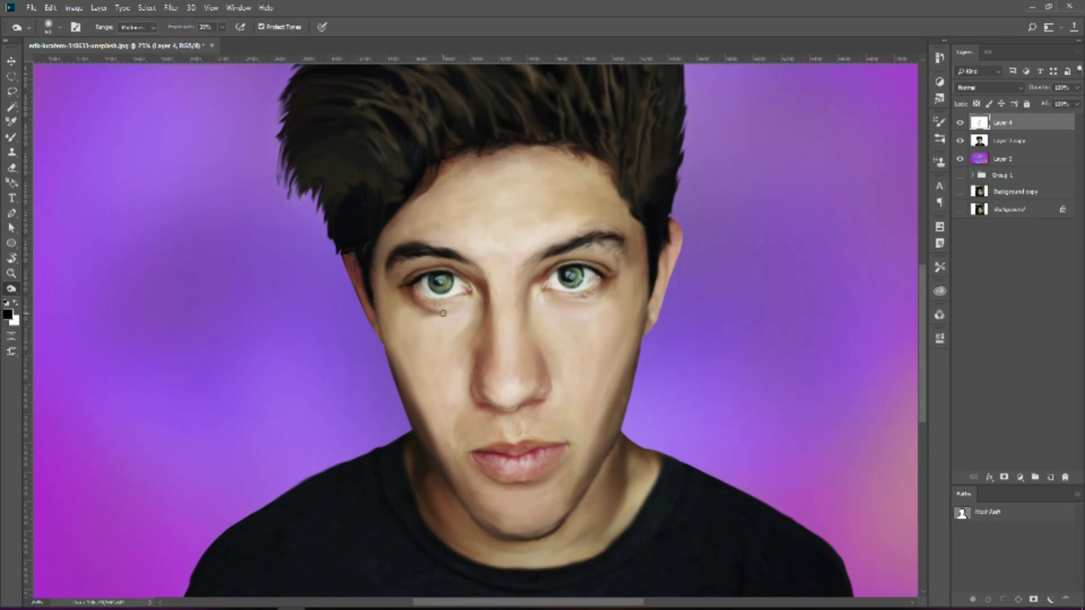
- Stamp the visible edits into Layer 4 copy and group the older retouch layers into Group 2
{"action": "key", "text": "ctrl+j"}
{"action": "left_click", "coordinate": [1012, 140]}
{"action": "left_click", "coordinate": [1010, 159], "text": "shift"}
{"action": "key", "text": "ctrl+g"}
{"action": "key", "text": "alt+period"}
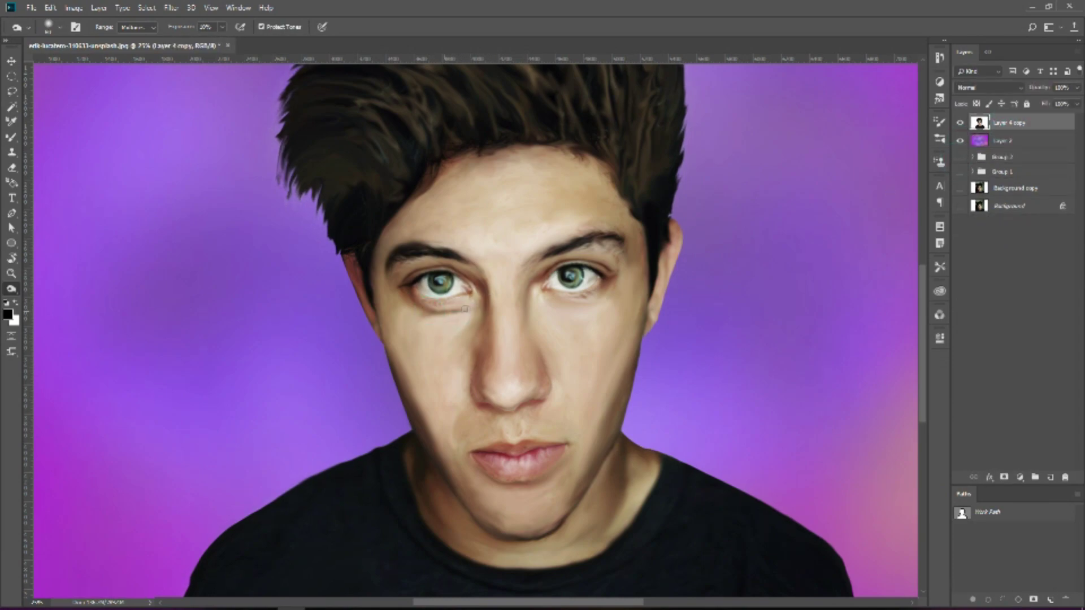
- Lighten the skin under the right eye and move Group 2 above Layer 3
{"action": "left_click_drag", "start_coordinate": [572, 310], "coordinate": [604, 297]}
{"action": "left_click_drag", "start_coordinate": [989, 159], "coordinate": [959, 144]}
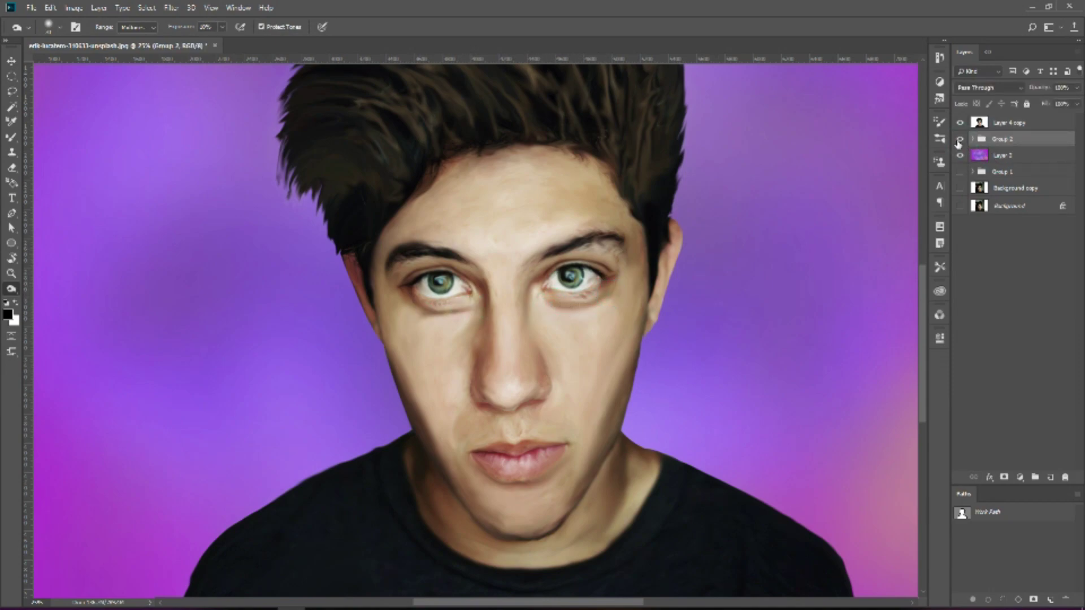
{"action": "left_click", "coordinate": [999, 128]}
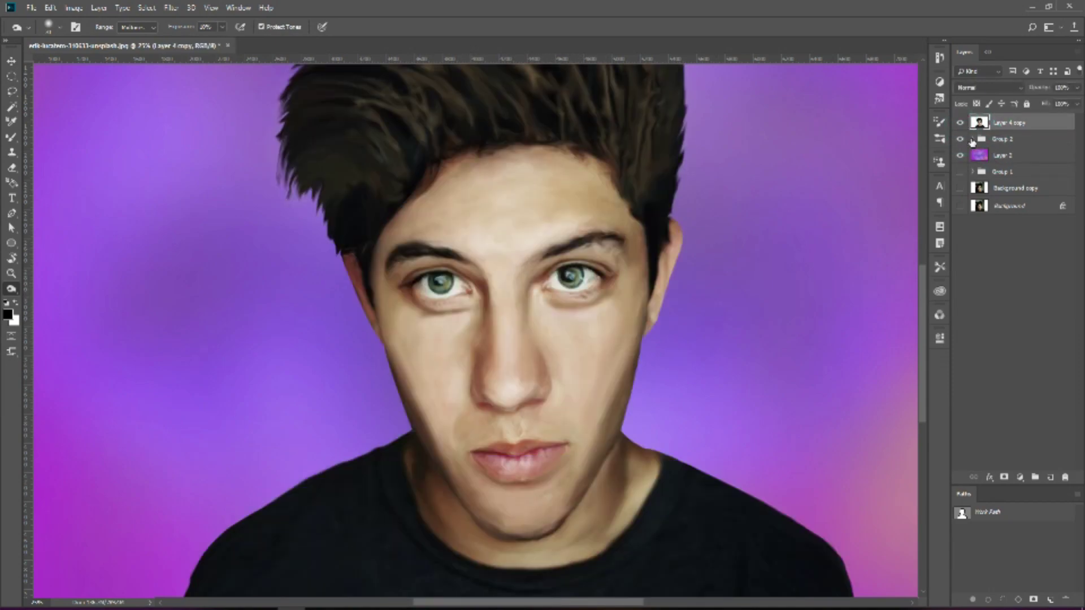
{"action": "key", "text": "ctrl+0"}
{"action": "left_click", "coordinate": [972, 139]}
{"action": "left_click", "coordinate": [961, 142]}
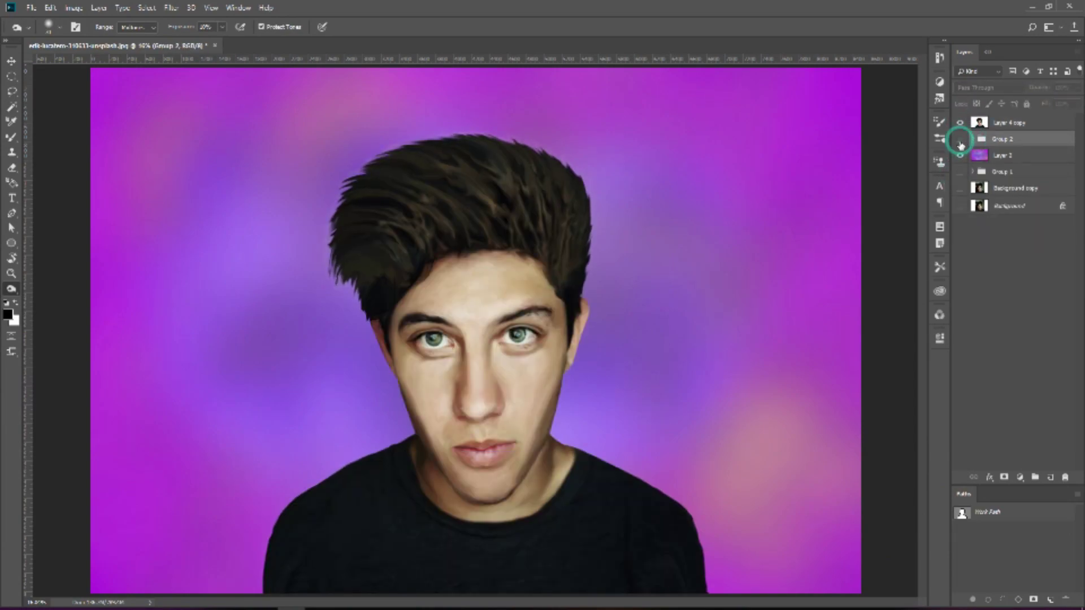
{"action": "left_click", "coordinate": [1008, 125]}
- Erase the shadow under the left eye on Layer 4 copy, then compare with the layer hidden
{"action": "key", "text": "v"}
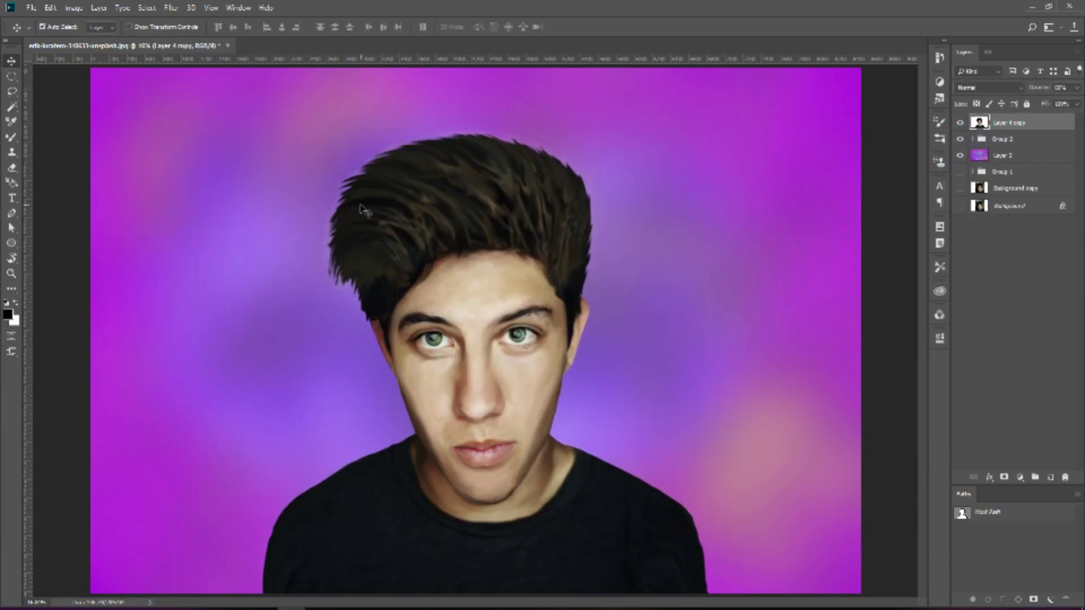
{"action": "scroll", "coordinate": [442, 364], "scroll_direction": "up", "scroll_amount": 1}
{"action": "key", "text": "e"}
{"action": "left_click_drag", "start_coordinate": [449, 356], "coordinate": [423, 367]}
{"action": "left_click", "coordinate": [959, 125]}
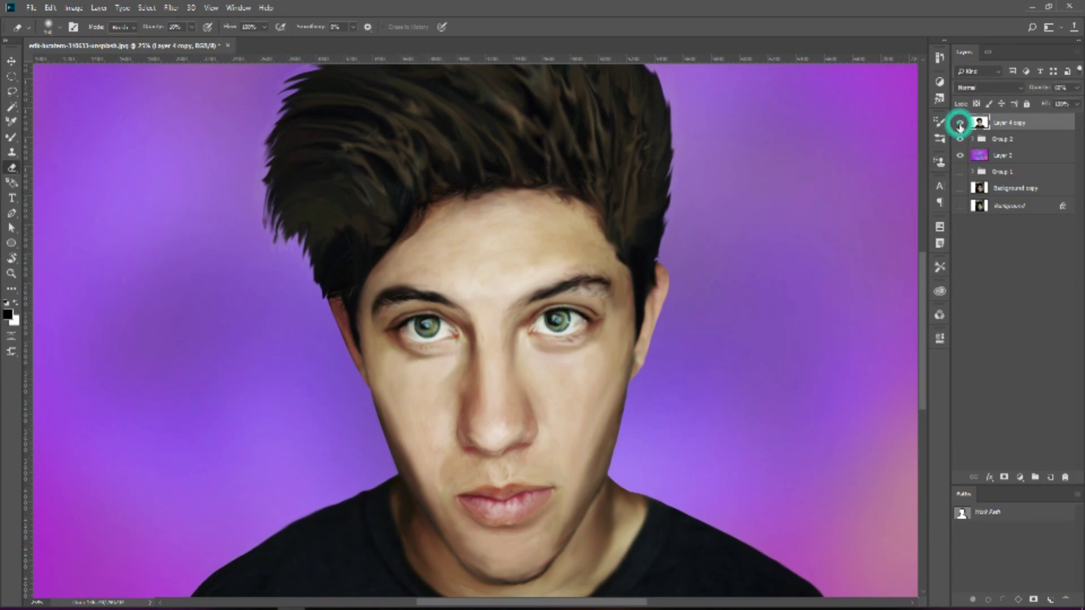
- Lighten a spot beside the left nostril, then set up a soft round brush with a sampled brown skin tone
{"action": "key", "text": "o"}
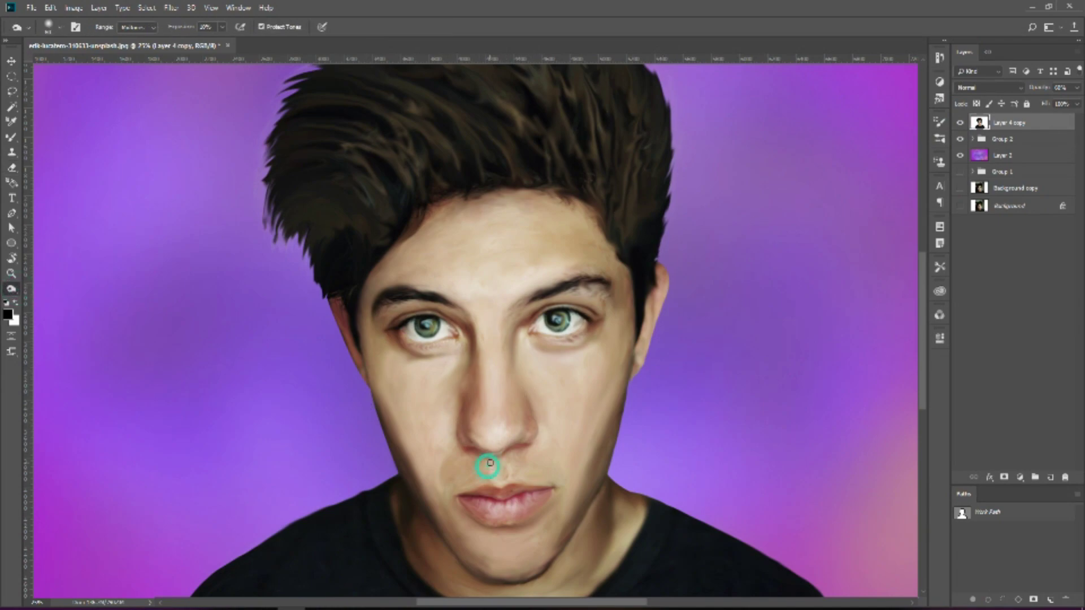
{"action": "left_click", "coordinate": [464, 435]}
{"action": "key", "text": "b"}
{"action": "right_click", "coordinate": [410, 298]}
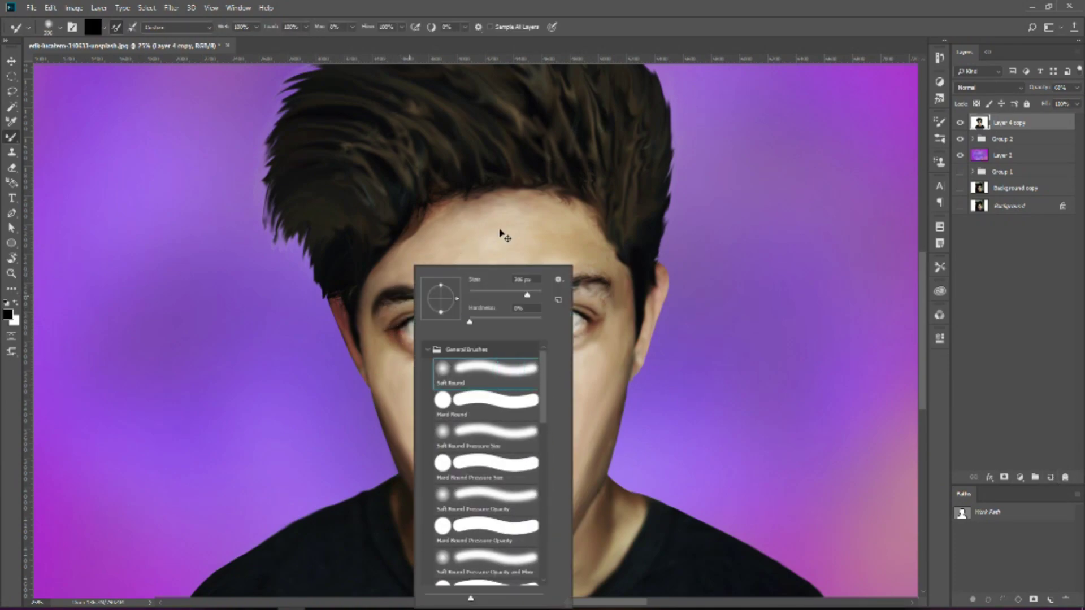
{"action": "left_click", "coordinate": [505, 236]}
{"action": "right_click", "coordinate": [11, 136]}
{"action": "left_click", "coordinate": [57, 135]}
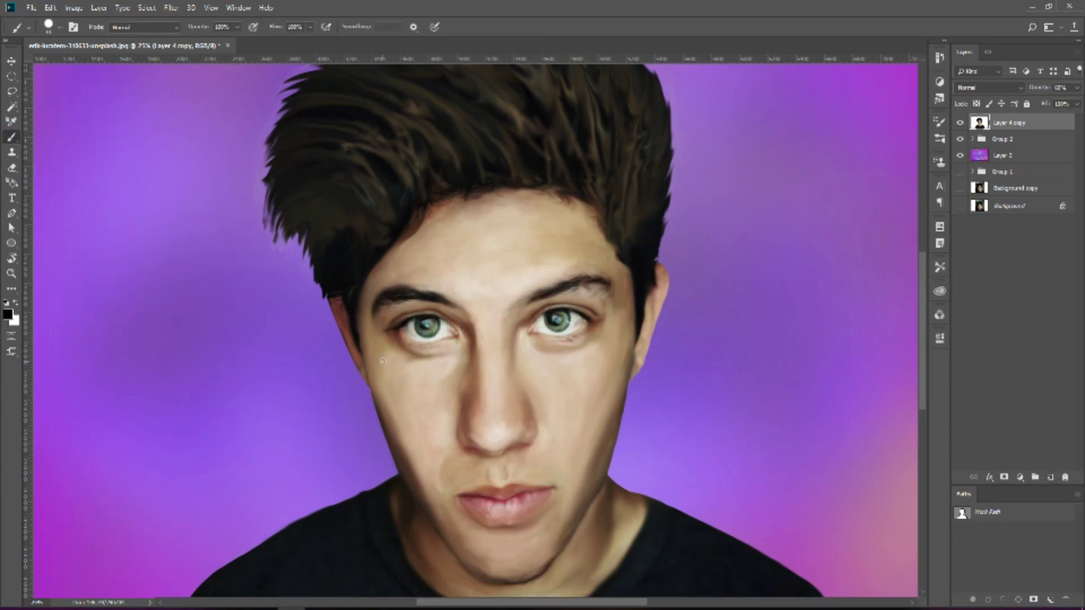
{"action": "left_click", "coordinate": [476, 404], "text": "alt"}
- On a new Layer 5, dab skin tone on the lip corner, cheeks, chin, nose and between the eyes
{"action": "left_click", "coordinate": [1051, 477]}
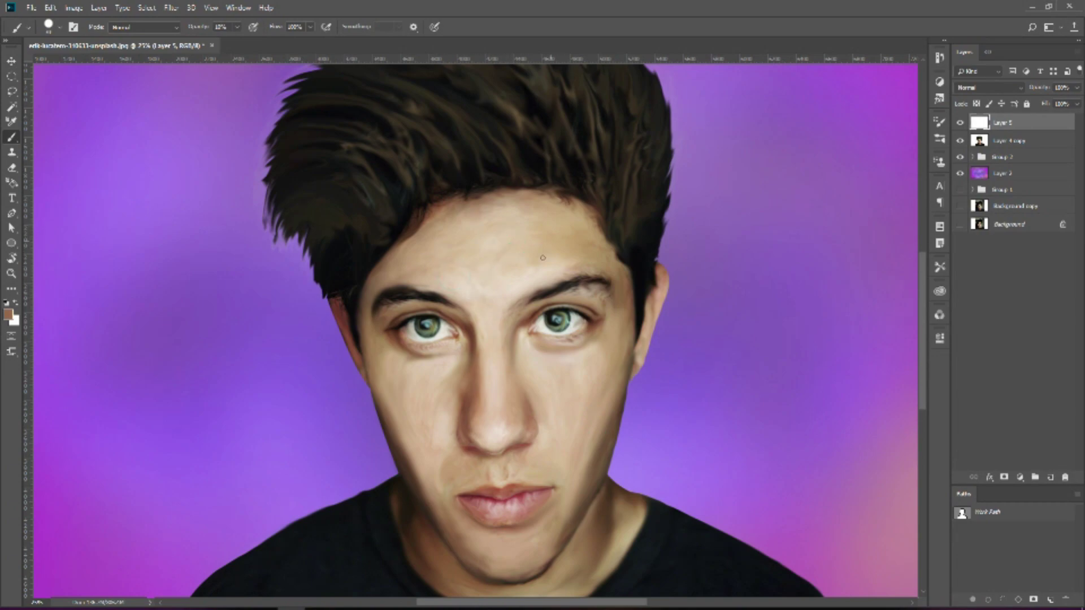
{"action": "left_click", "coordinate": [460, 513]}
{"action": "left_click", "coordinate": [585, 486]}
{"action": "left_click", "coordinate": [469, 543]}
{"action": "left_click", "coordinate": [392, 375]}
{"action": "left_click", "coordinate": [524, 352]}
{"action": "left_click", "coordinate": [552, 448]}
{"action": "left_click", "coordinate": [497, 332]}
- Zoom out and briefly view the whole portrait with the interface panels hidden
{"action": "key", "text": "ctrl+minus"}
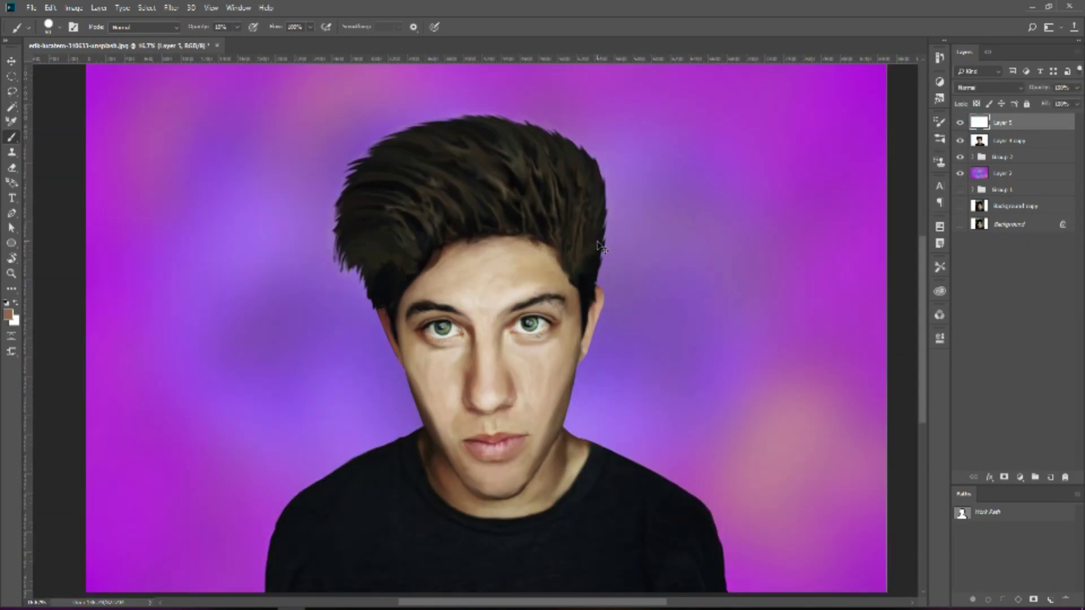
{"action": "key", "text": "Tab"}
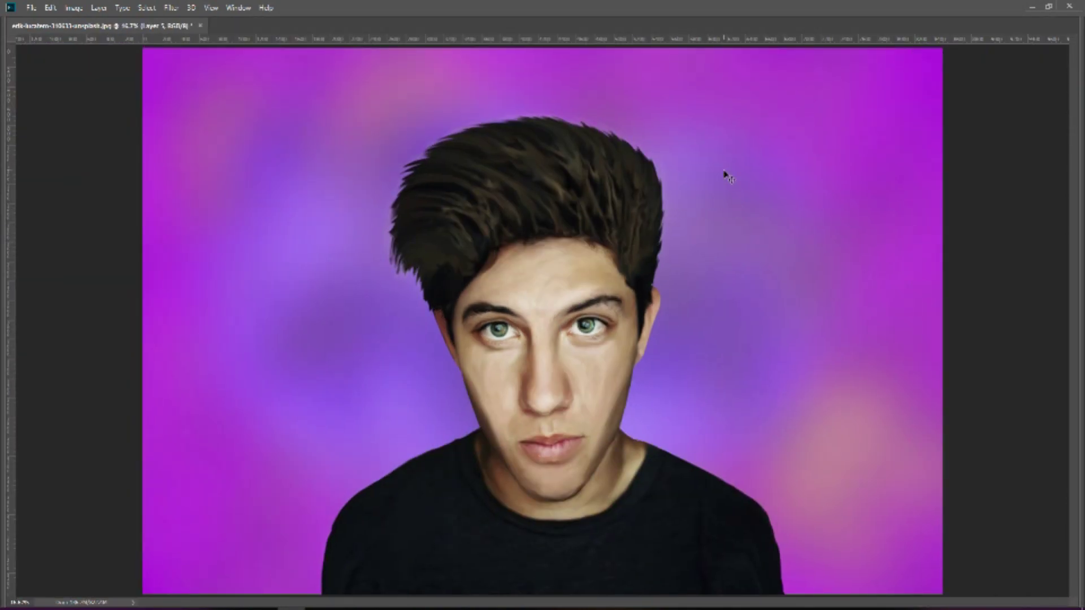
{"action": "key", "text": "Tab"}
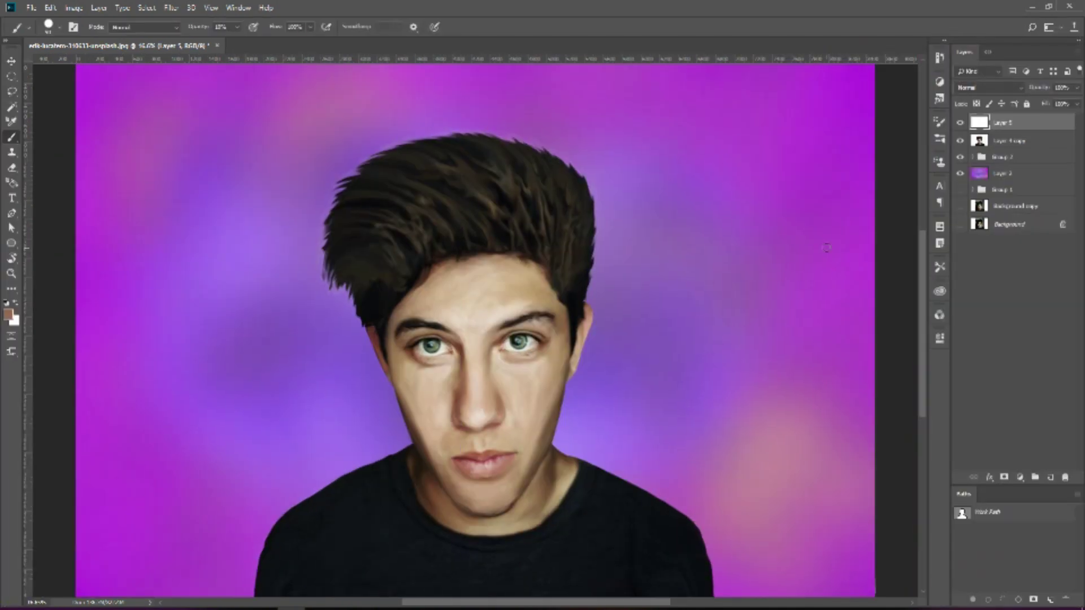
- Toggle between the original photo and the purple composite for a before/after comparison
{"action": "left_click", "coordinate": [961, 226], "text": "alt"}
{"action": "left_click", "coordinate": [961, 226], "text": "alt"}
{"action": "left_click", "coordinate": [962, 226], "text": "alt"}
{"action": "left_click", "coordinate": [961, 226], "text": "alt"}
{"action": "left_click", "coordinate": [960, 226], "text": "alt"}
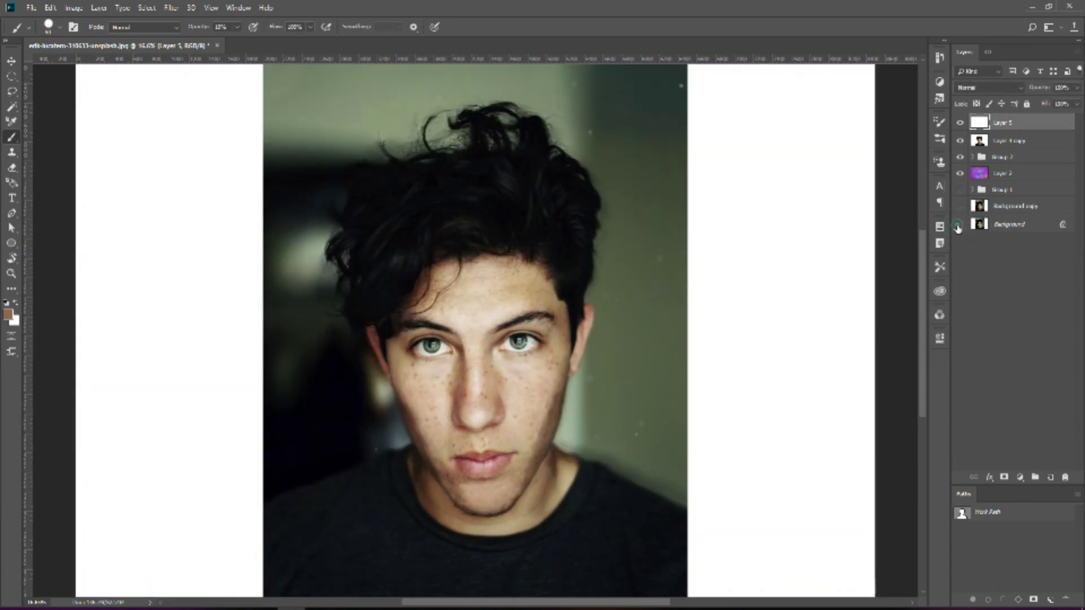
{"action": "left_click", "coordinate": [961, 227], "text": "alt"}
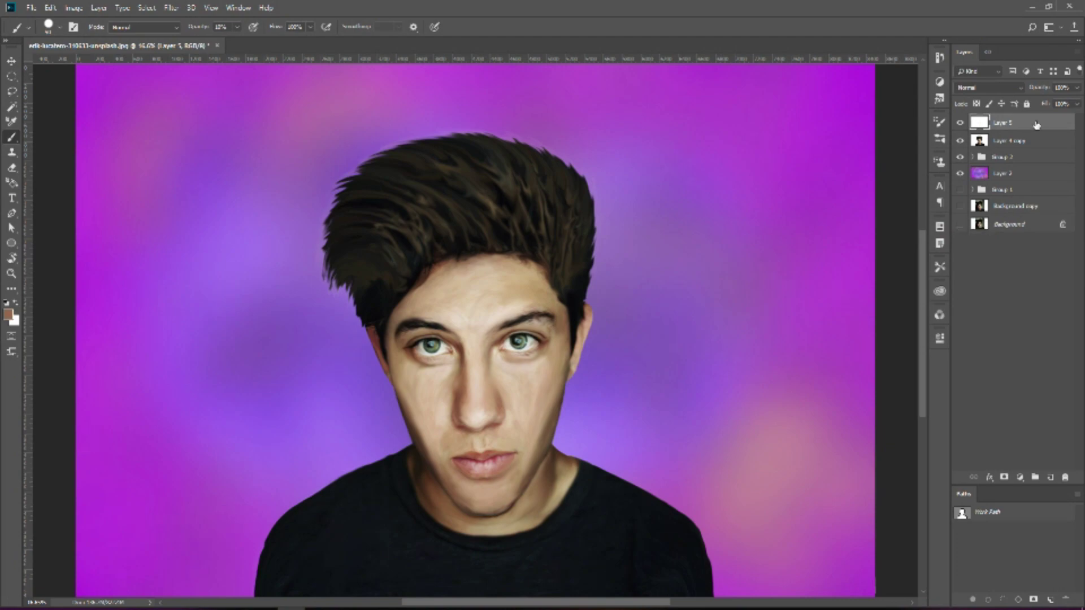
{"action": "left_click", "coordinate": [939, 82]}
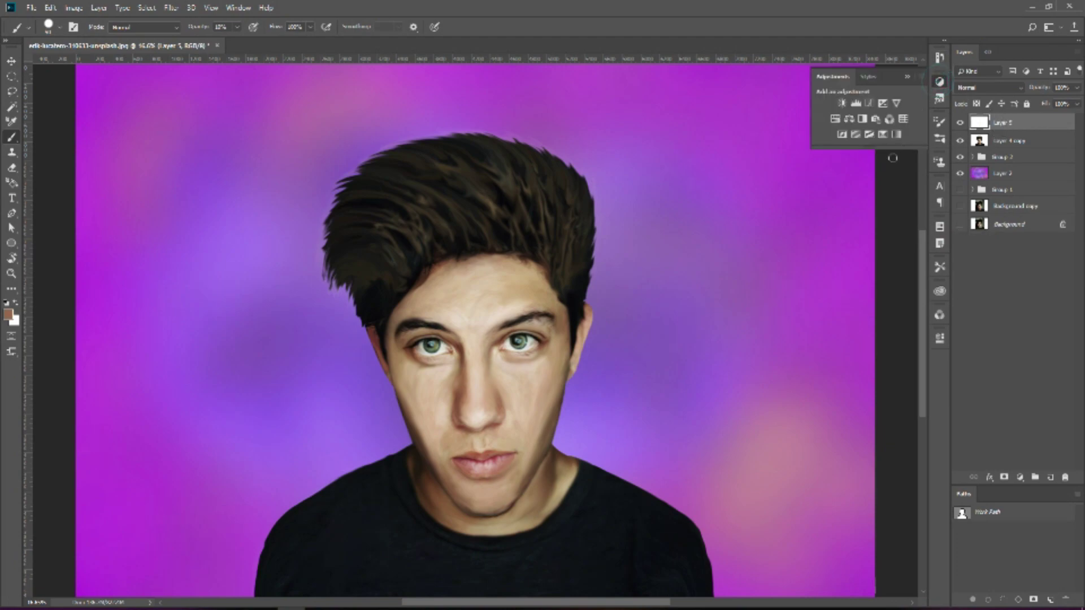
- Add a Color Lookup adjustment, hide it, and group Layer 5 through Group 2 into Group 3
{"action": "left_click", "coordinate": [903, 119]}
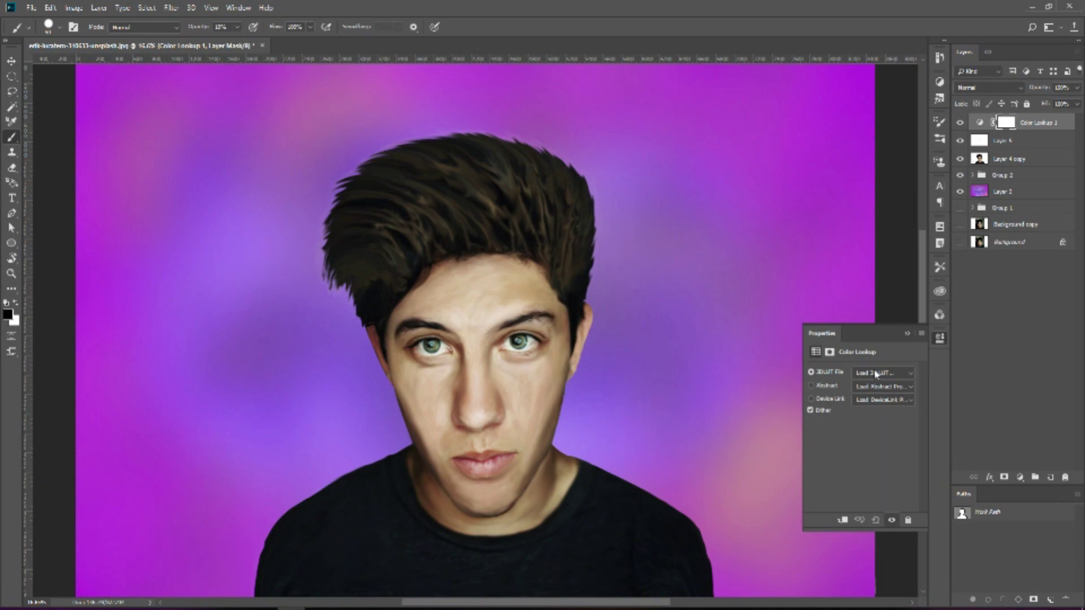
{"action": "left_click", "coordinate": [960, 122]}
{"action": "left_click", "coordinate": [1004, 140]}
{"action": "left_click", "coordinate": [1019, 225], "text": "shift"}
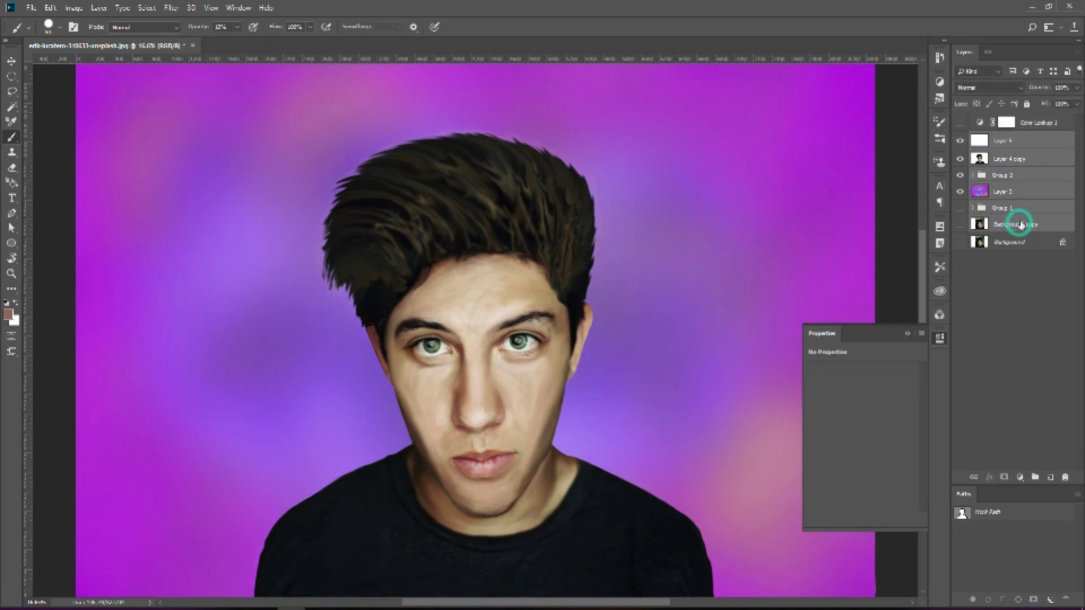
{"action": "left_click", "coordinate": [1009, 192]}
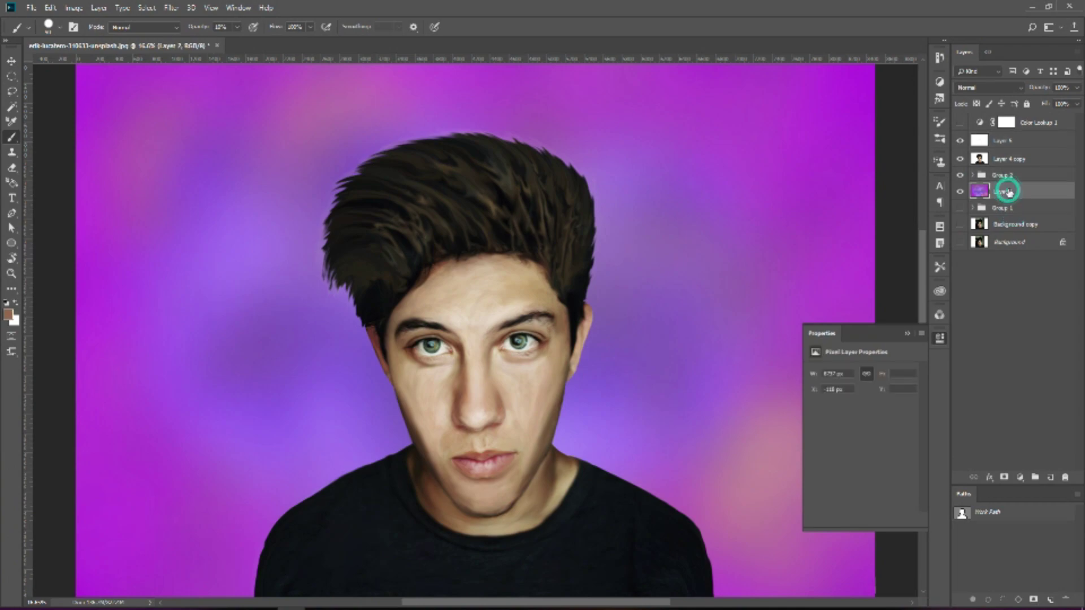
{"action": "left_click", "coordinate": [1017, 175]}
{"action": "left_click", "coordinate": [1020, 141], "text": "shift"}
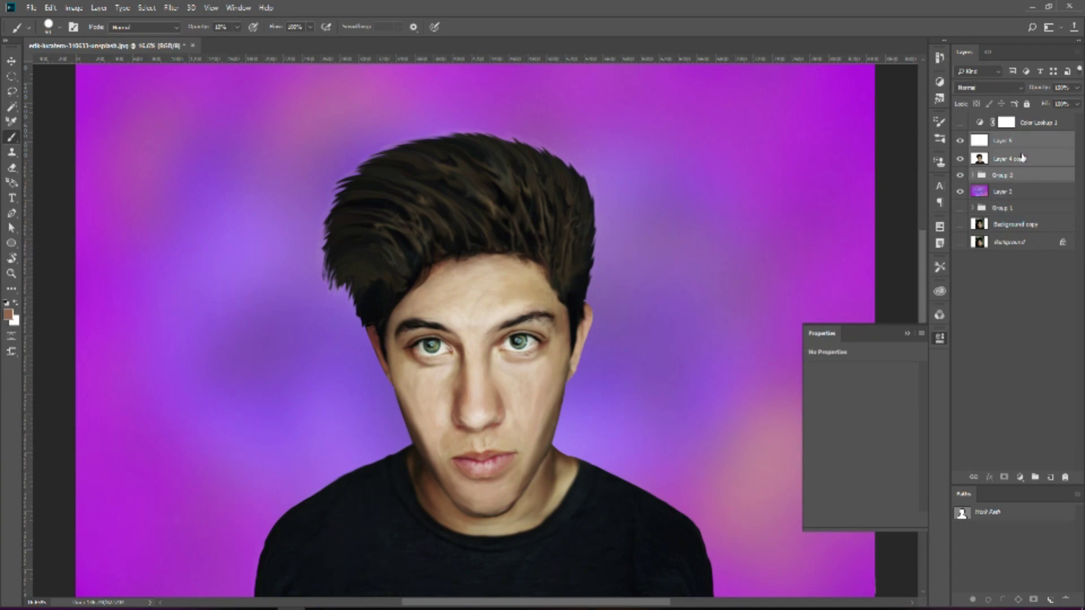
{"action": "key", "text": "ctrl+g"}
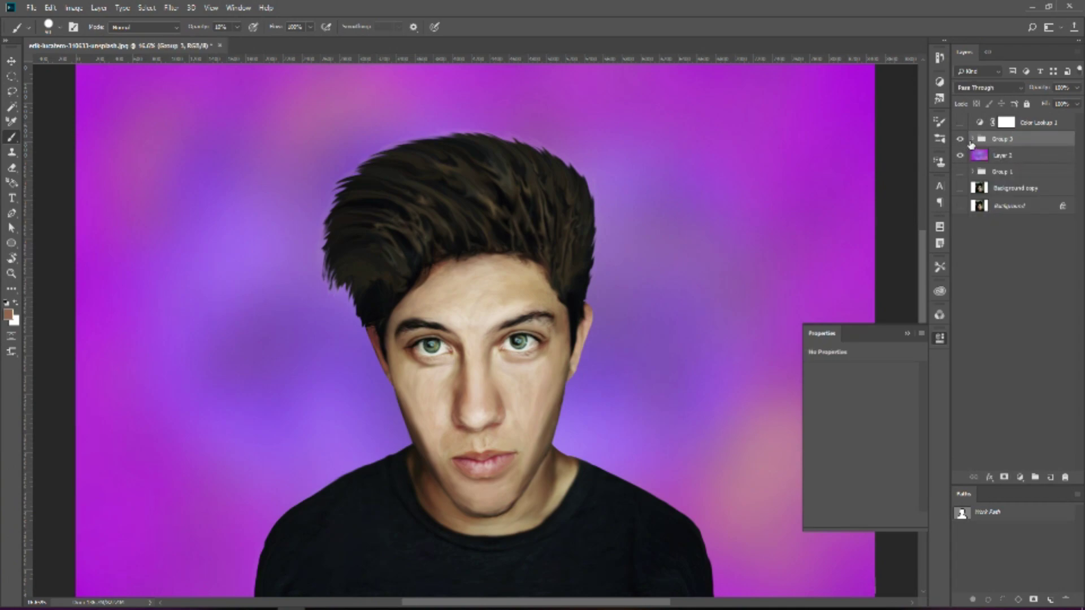
- Check the contents of Group 3 and turn the Color Lookup 1 layer back on
{"action": "left_click", "coordinate": [974, 139]}
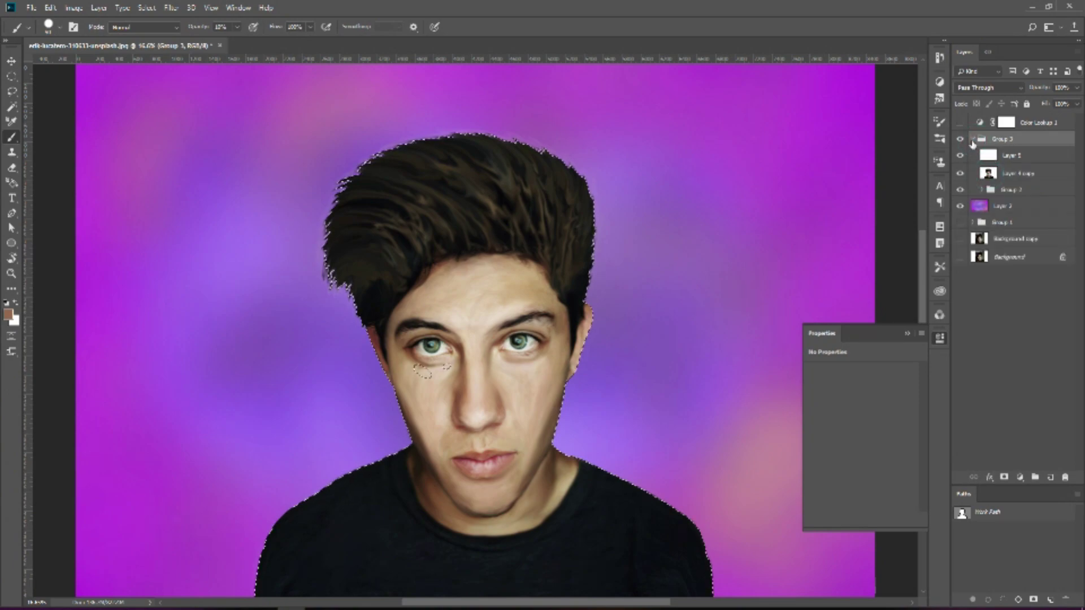
{"action": "left_click", "coordinate": [974, 139]}
{"action": "left_click", "coordinate": [980, 140], "text": "ctrl"}
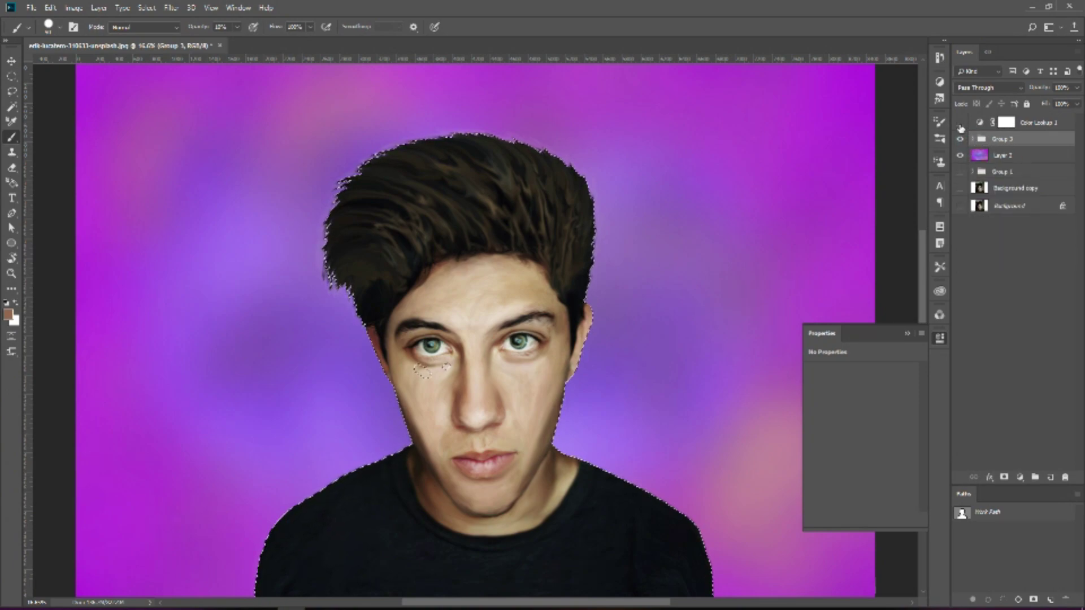
{"action": "left_click", "coordinate": [980, 123]}
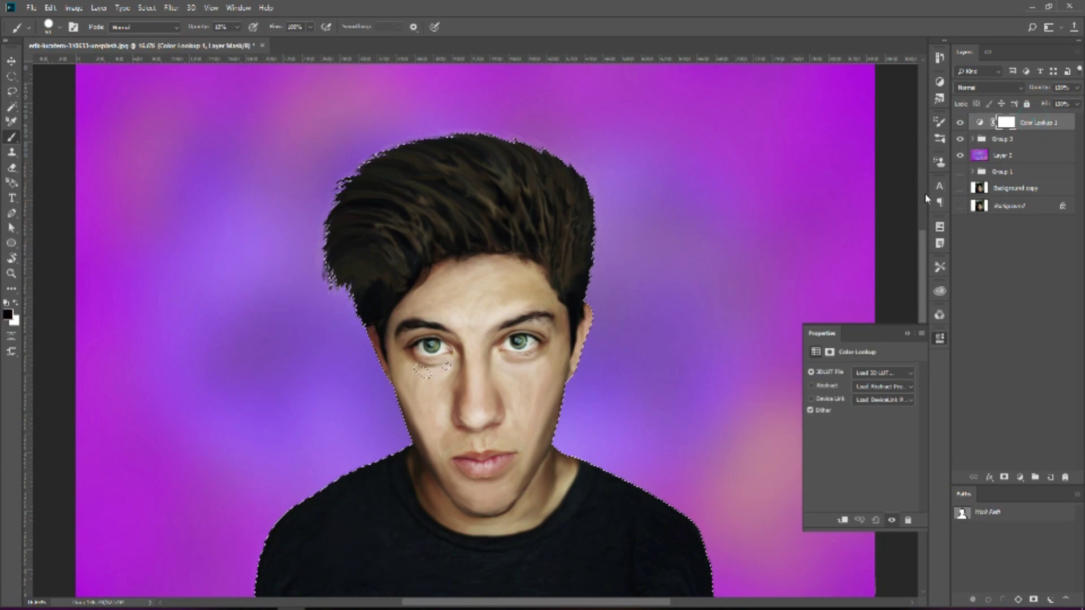
- Apply the 2Strip.look 3D LUT to Color Lookup 1, then toggle the grade and original photo to compare
{"action": "left_click", "coordinate": [883, 373]}
{"action": "left_click", "coordinate": [899, 71]}
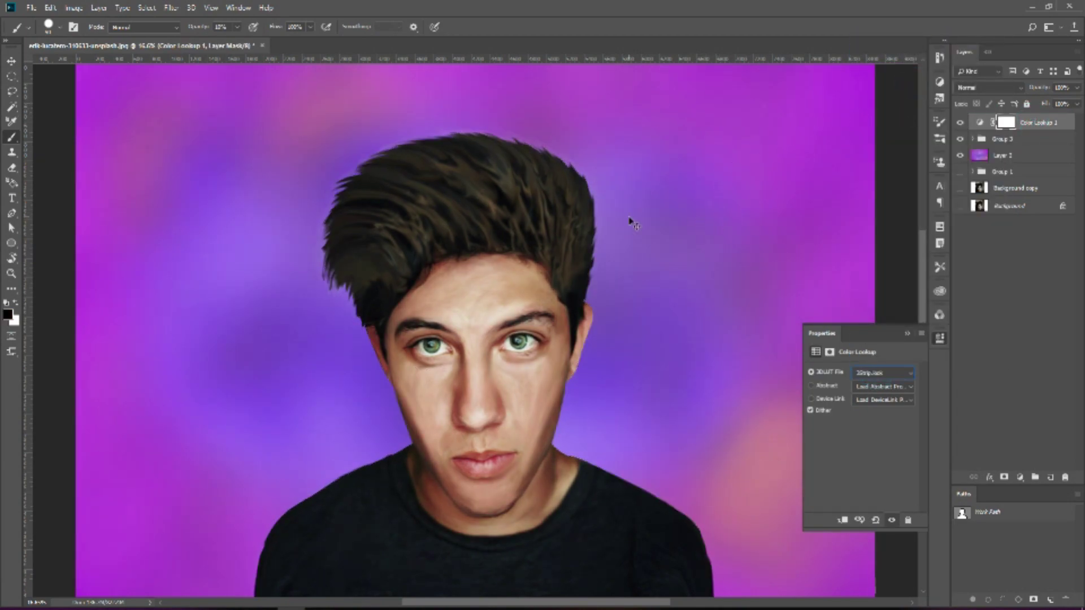
{"action": "scroll", "coordinate": [633, 223], "scroll_direction": "down", "scroll_amount": 1}
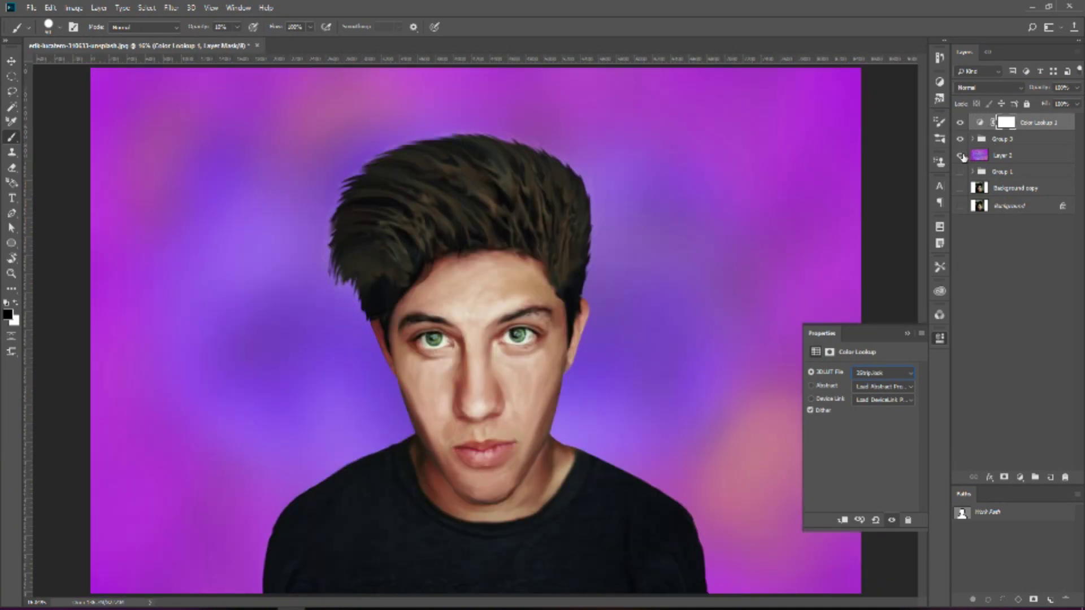
{"action": "left_click", "coordinate": [960, 125]}
{"action": "left_click", "coordinate": [959, 207], "text": "alt"}
{"action": "left_click", "coordinate": [959, 207], "text": "alt"}
{"action": "left_click", "coordinate": [961, 123]}
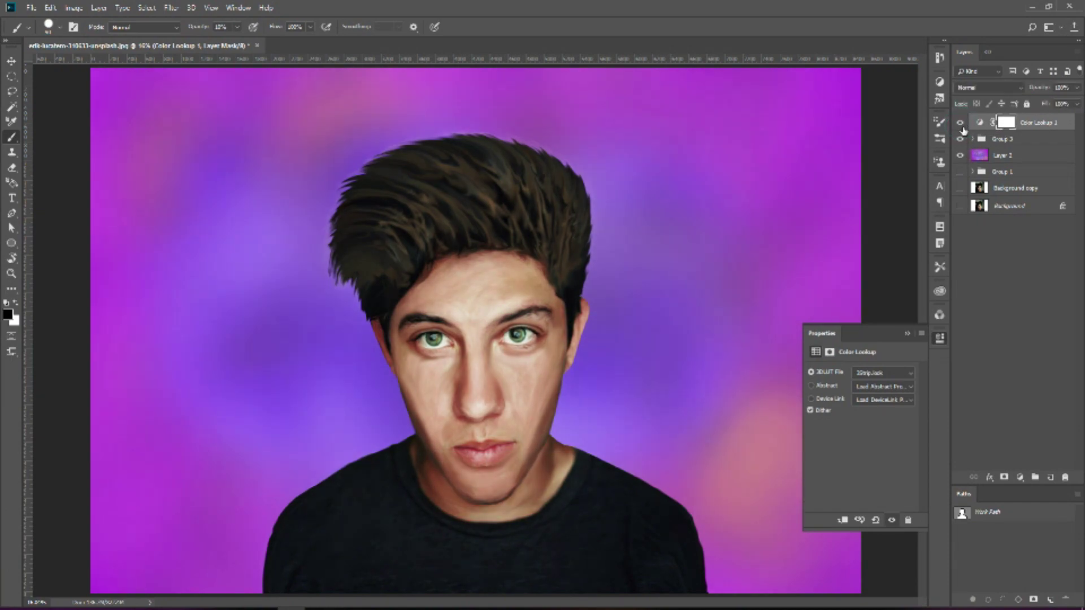